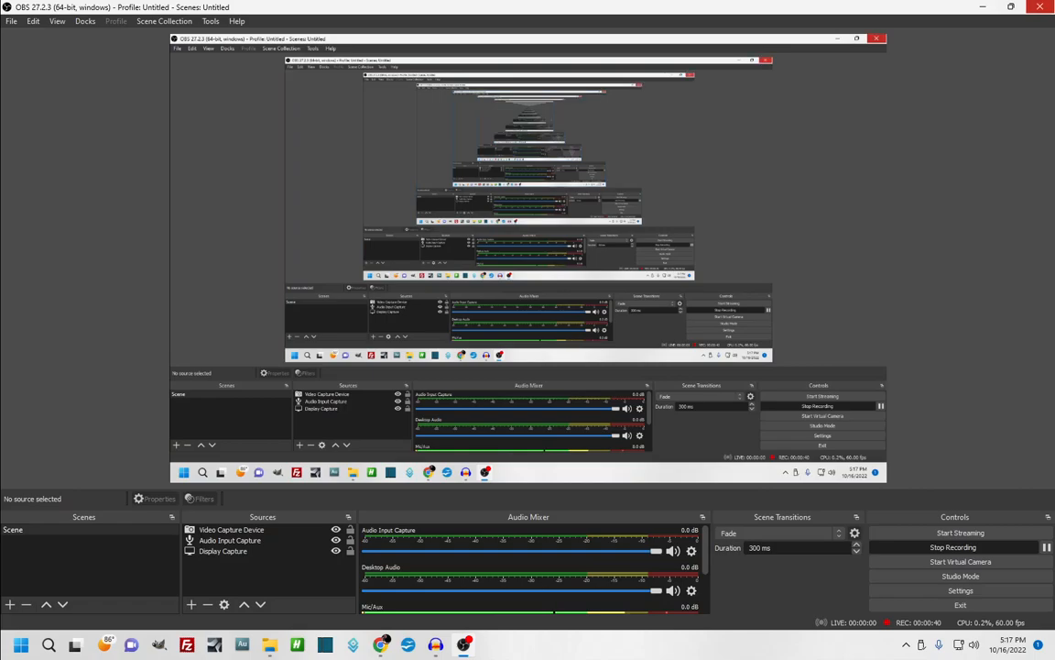
Minimize OBS Studio and bring the empty Audacity project to the front
{"action": "left_click", "coordinate": [981, 11]}
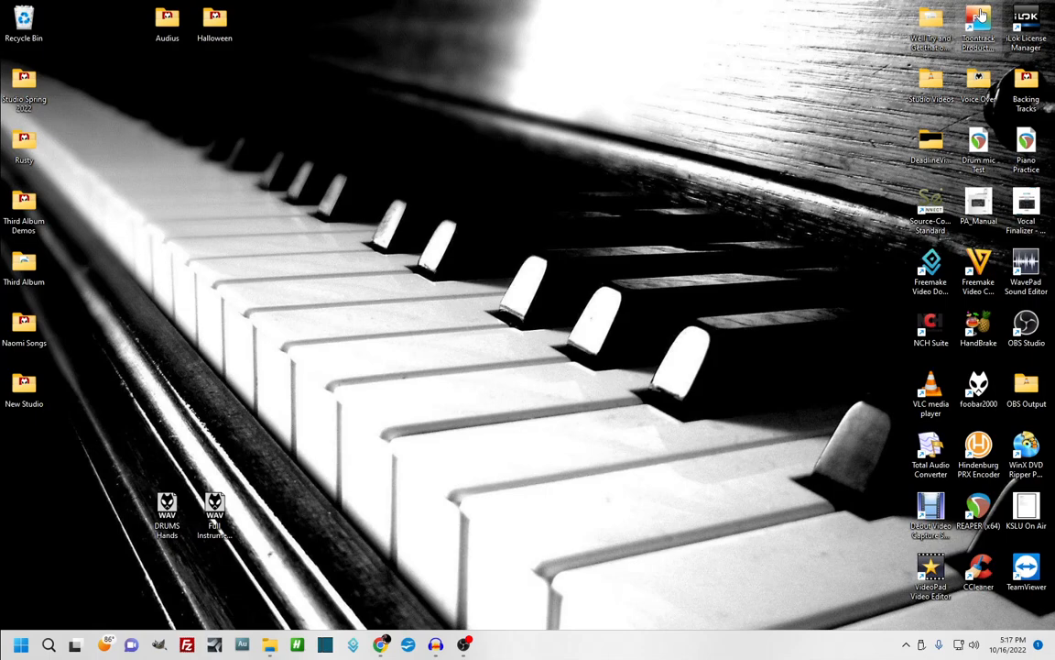
{"action": "left_click", "coordinate": [432, 644]}
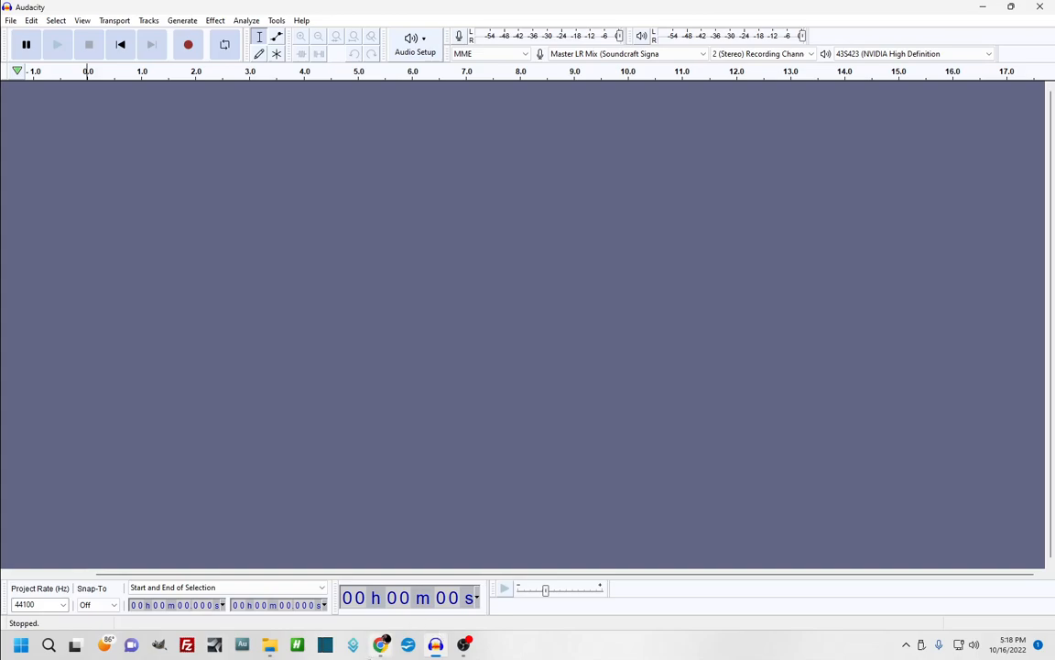
Switch to Chrome showing the audacityteam.org homepage offering version 3.2.1
{"action": "left_click", "coordinate": [380, 644]}
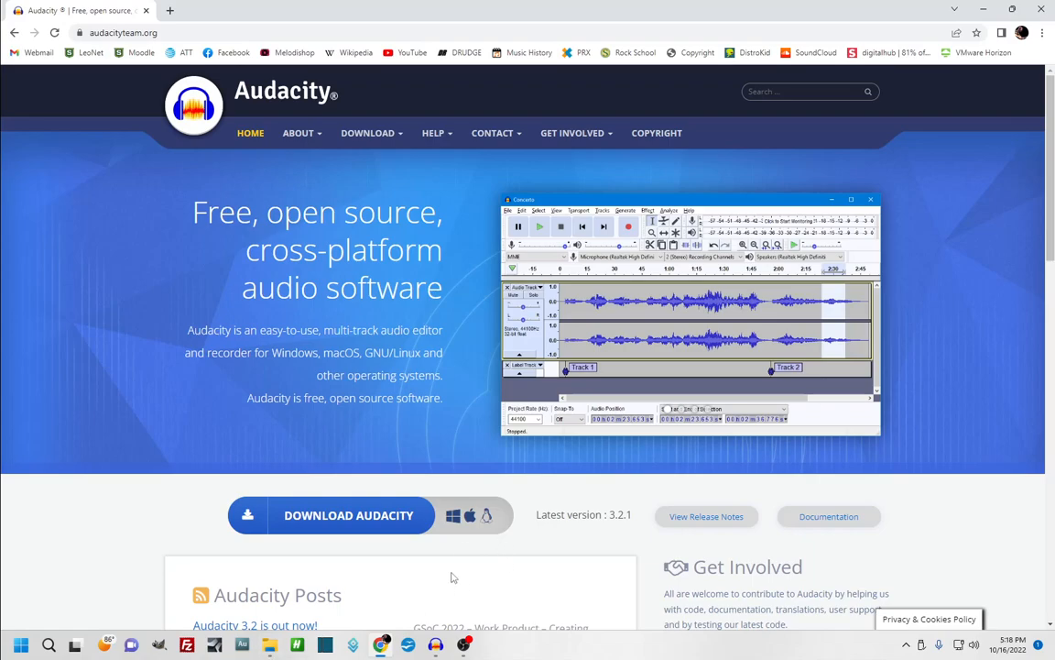
Return from Chrome to the empty Audacity project with Master LR Mix input
{"action": "left_click", "coordinate": [436, 646]}
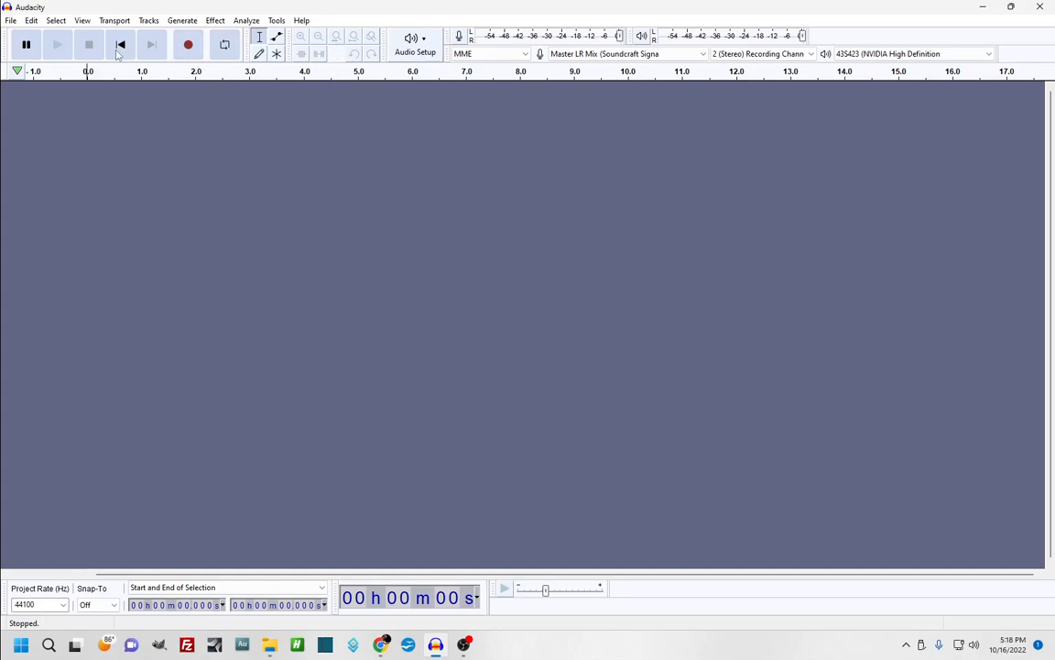
{"action": "left_click", "coordinate": [83, 22]}
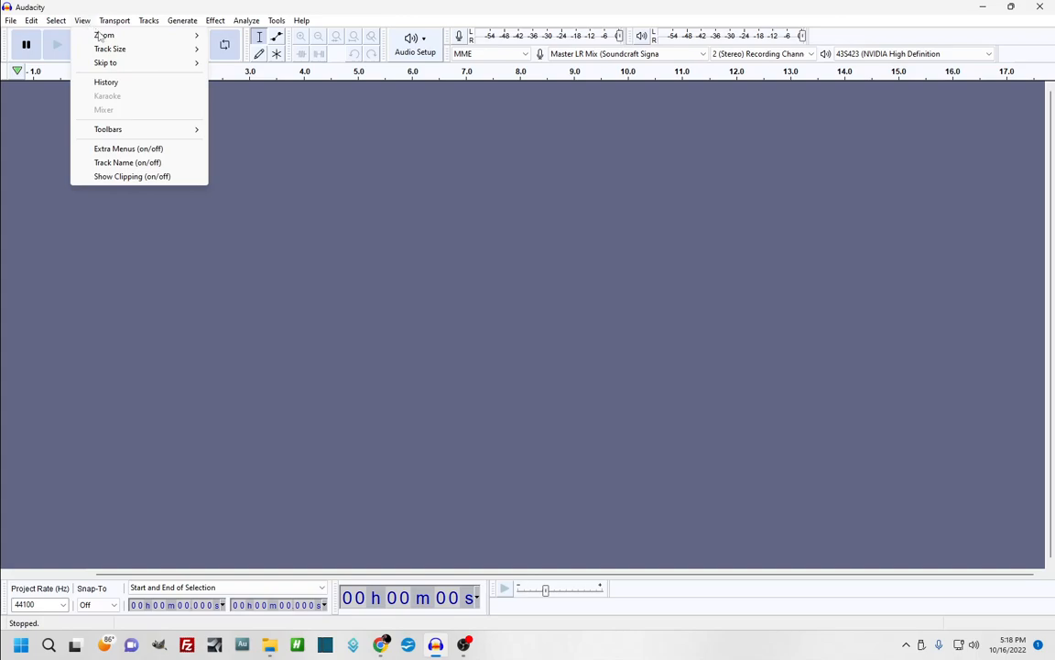
{"action": "mouse_move", "coordinate": [141, 129]}
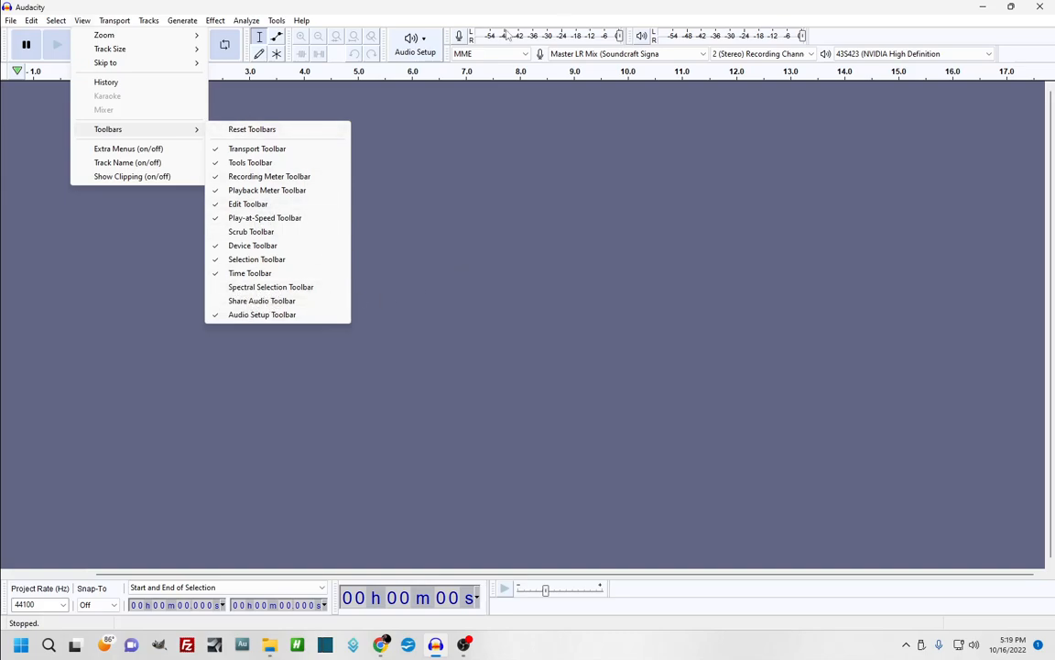
{"action": "left_click", "coordinate": [431, 161]}
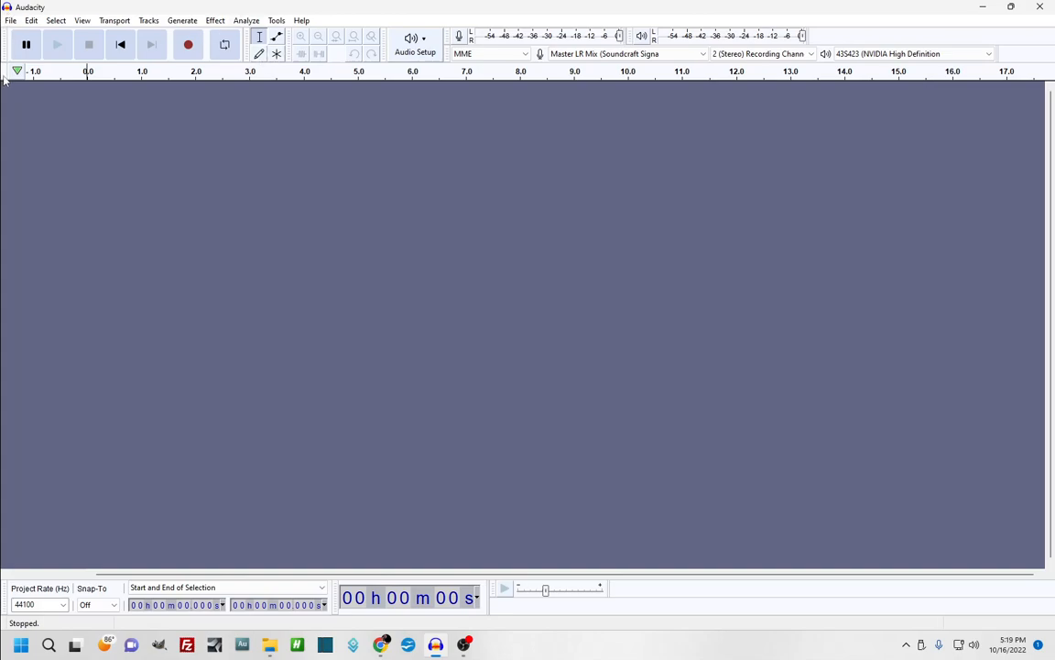
{"action": "left_click", "coordinate": [36, 43]}
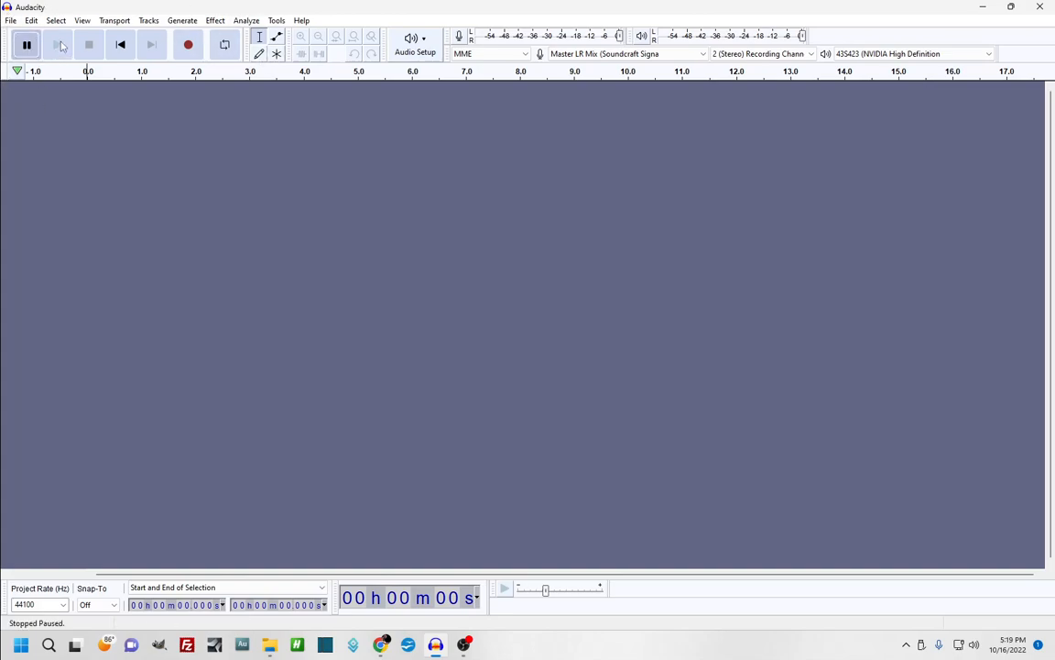
{"action": "key", "text": "p"}
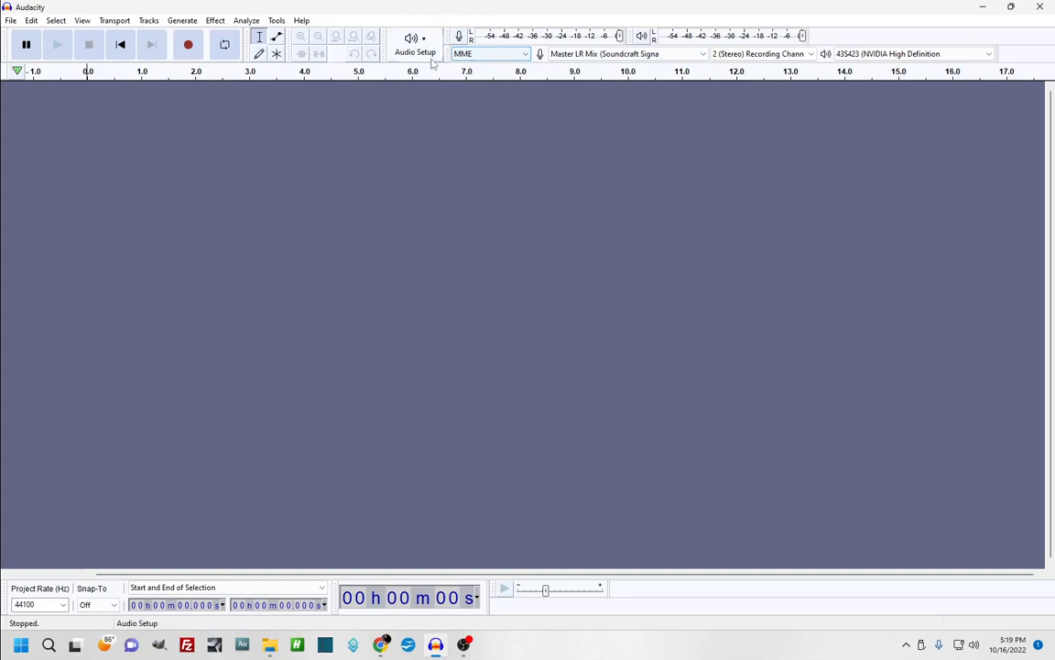
{"action": "left_click", "coordinate": [481, 54]}
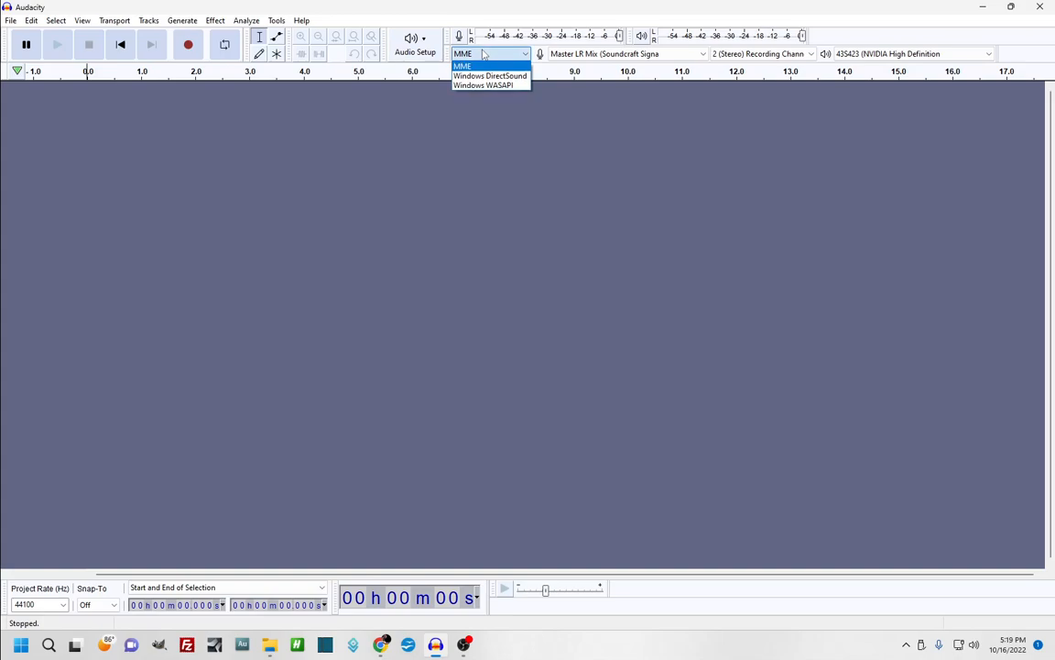
{"action": "left_click", "coordinate": [528, 116]}
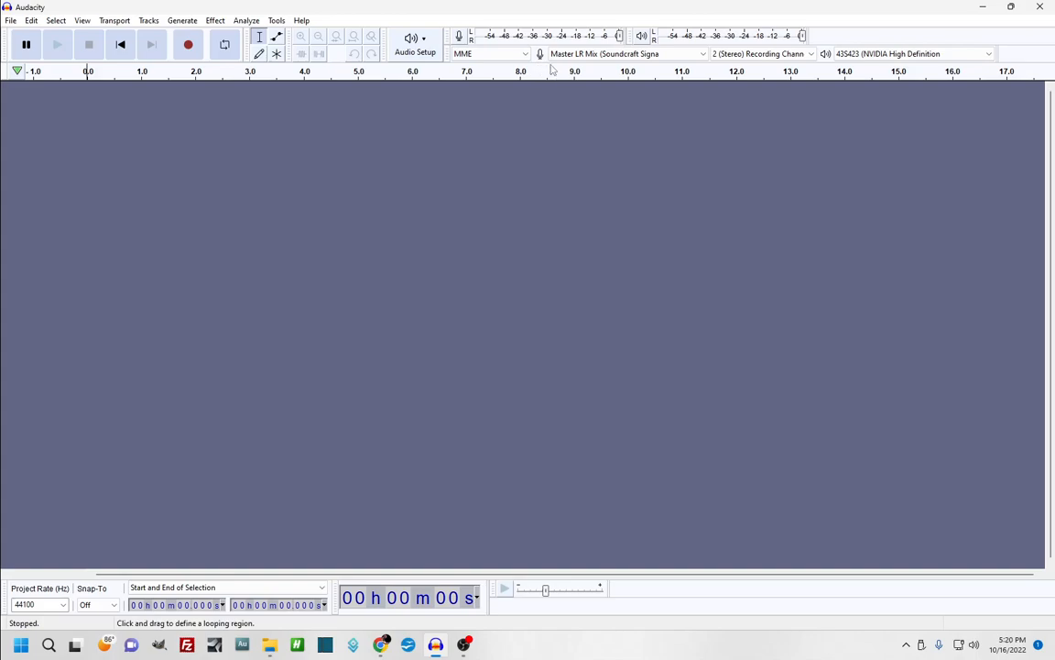
{"action": "left_click", "coordinate": [610, 55]}
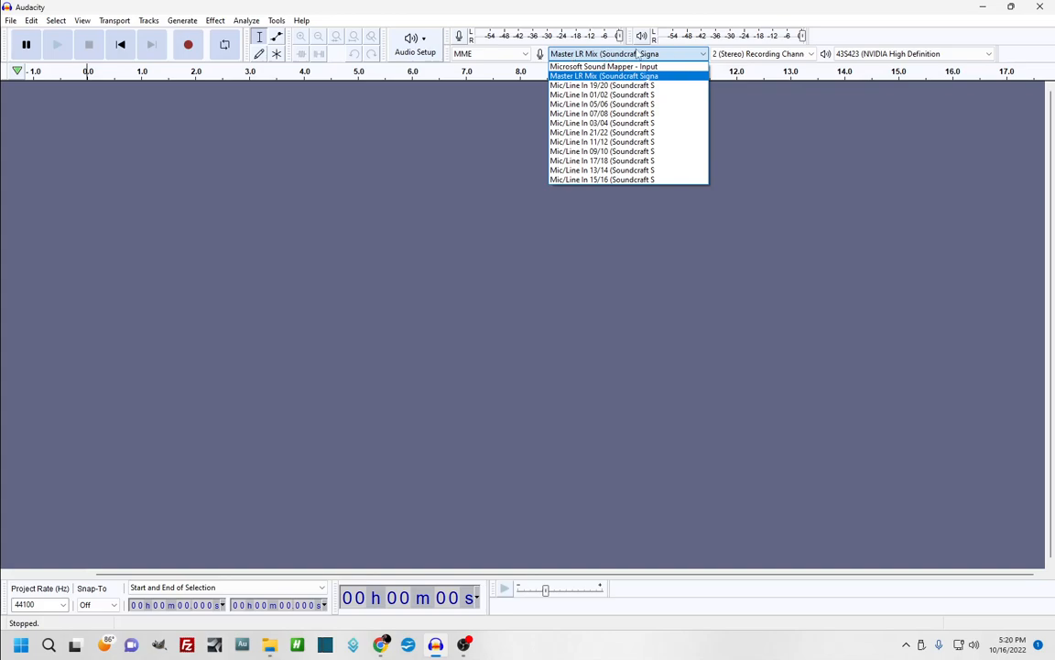
{"action": "left_click", "coordinate": [598, 54]}
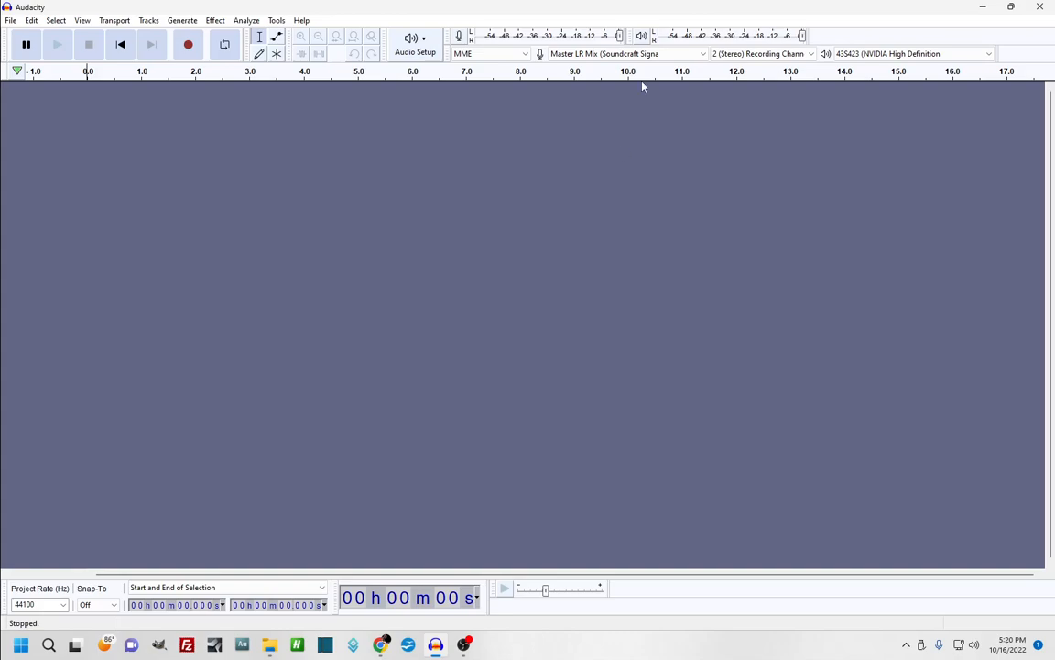
{"action": "left_click", "coordinate": [628, 54]}
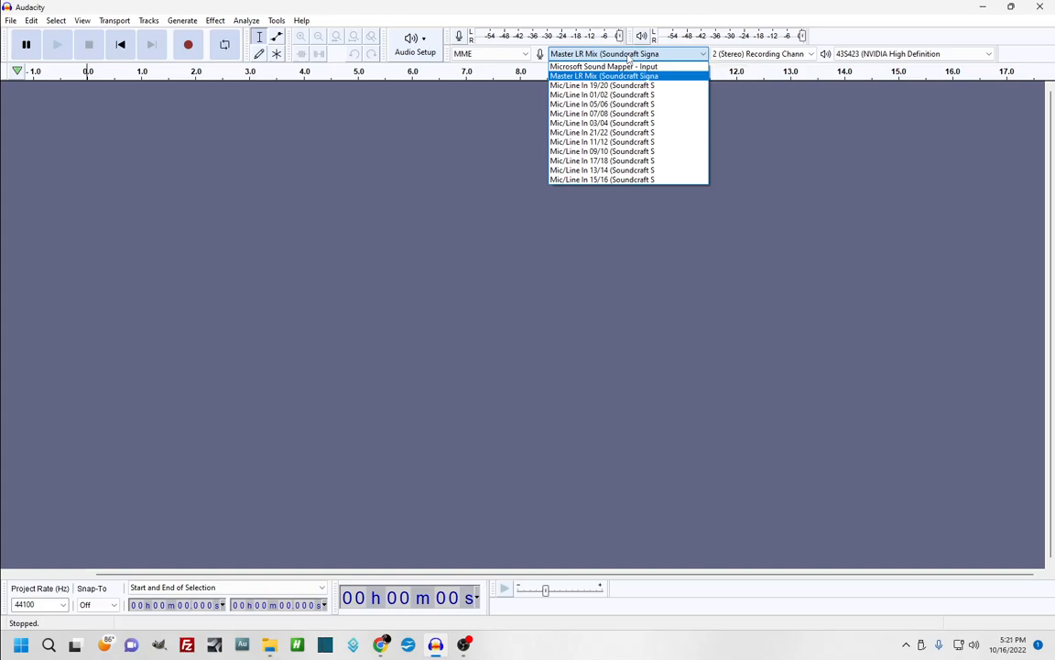
{"action": "left_click", "coordinate": [758, 128]}
{"action": "left_click", "coordinate": [750, 55]}
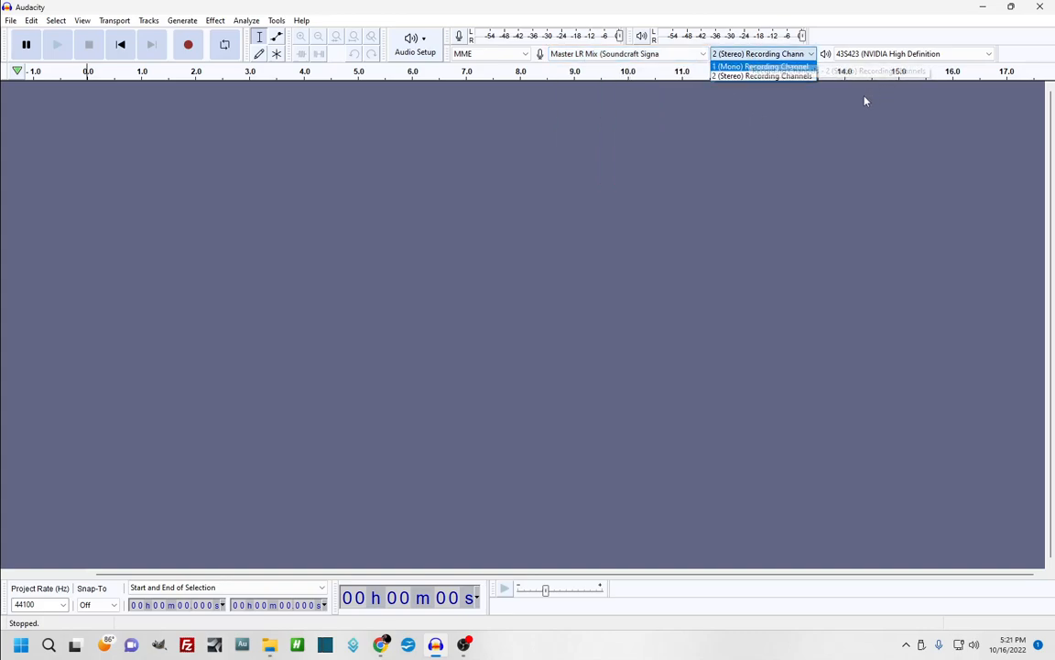
{"action": "left_click", "coordinate": [744, 116]}
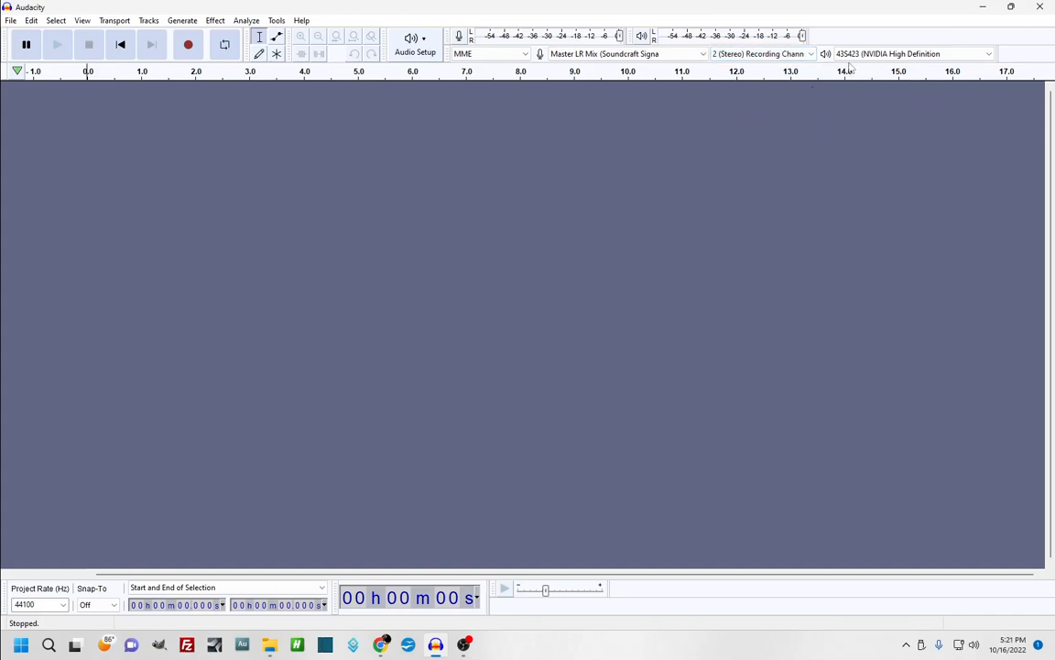
{"action": "left_click", "coordinate": [883, 57]}
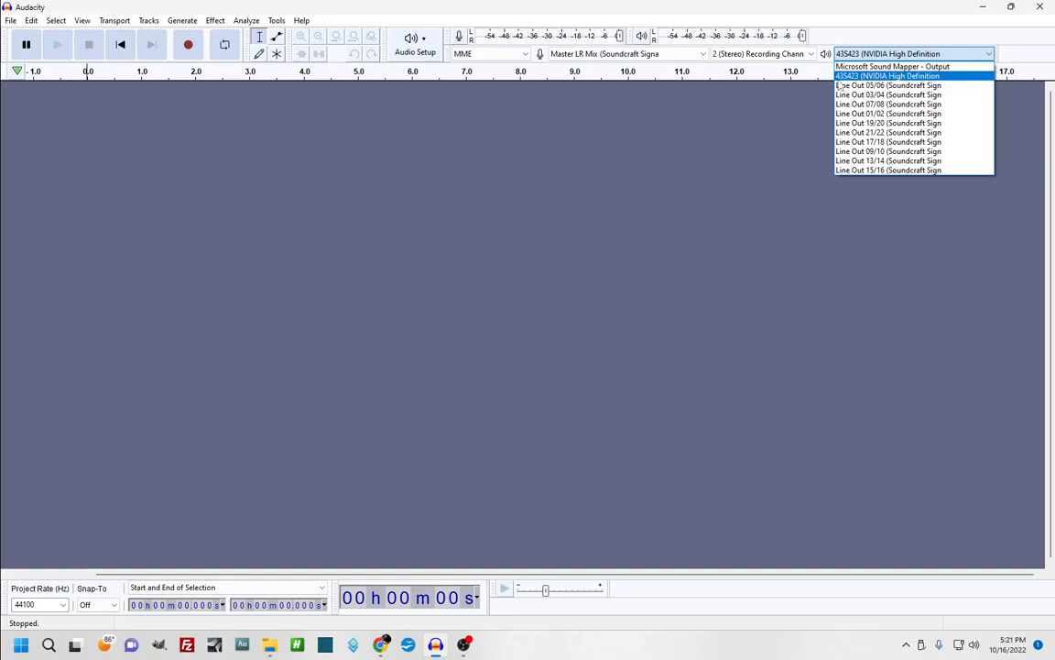
{"action": "left_click", "coordinate": [896, 79]}
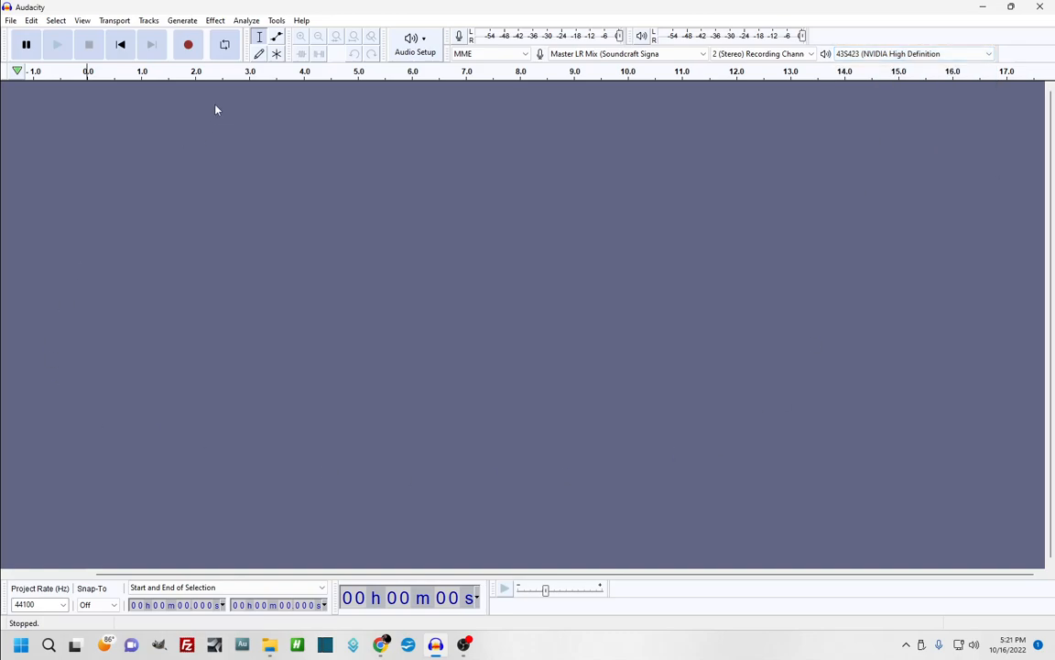
Record a roughly 10-second stereo test take and play it back
{"action": "left_click", "coordinate": [189, 46]}
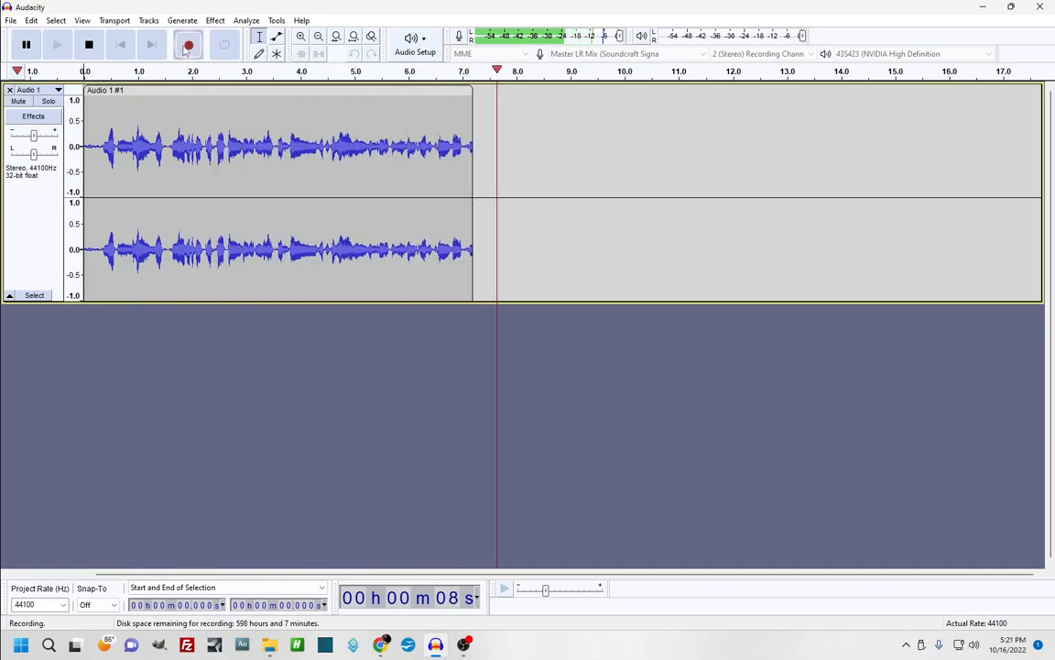
{"action": "left_click", "coordinate": [89, 44]}
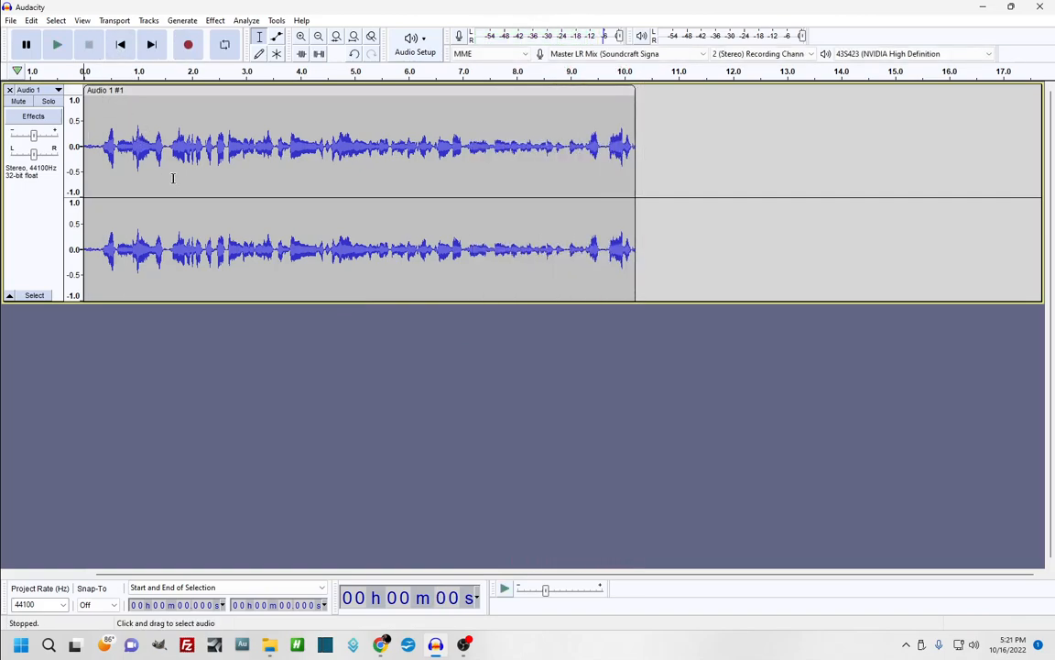
{"action": "left_click", "coordinate": [57, 46]}
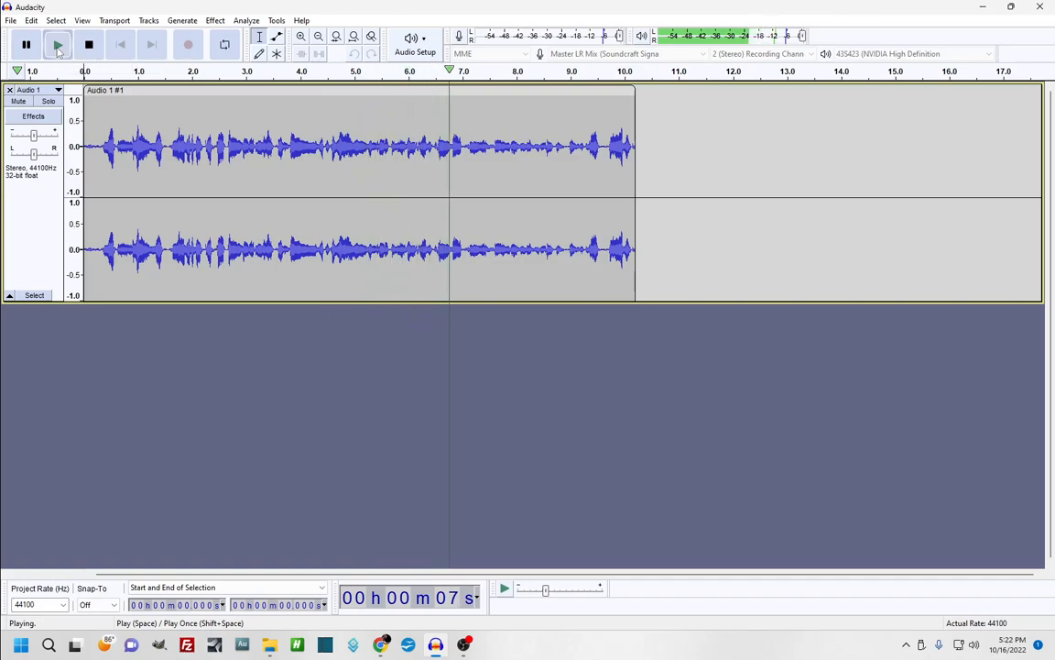
{"action": "left_click", "coordinate": [56, 48]}
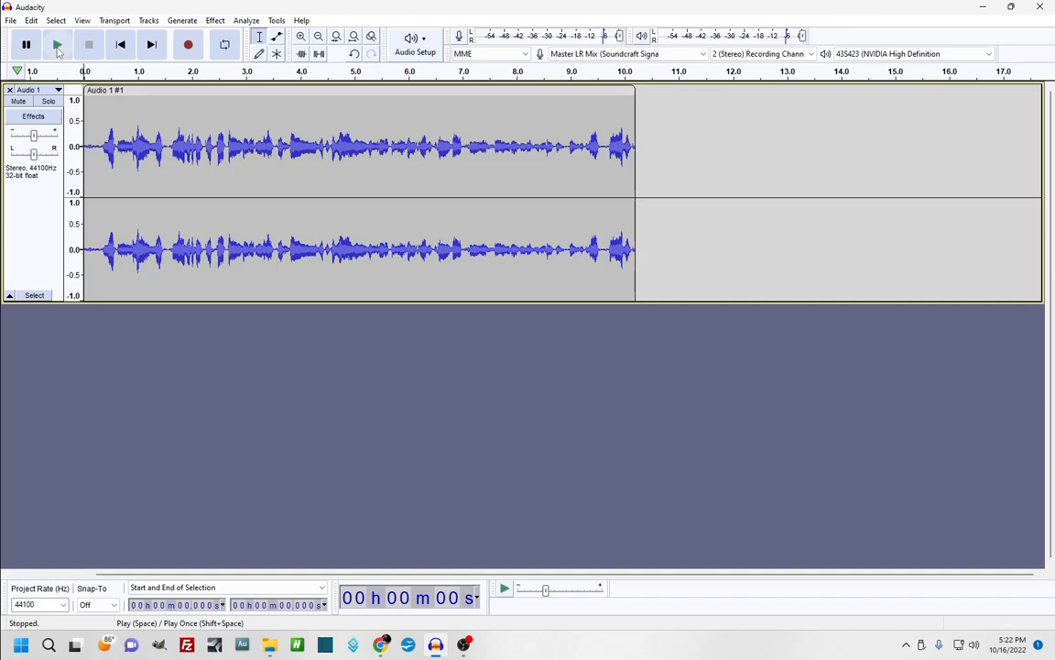
Close the test project without saving it
{"action": "left_click", "coordinate": [10, 20]}
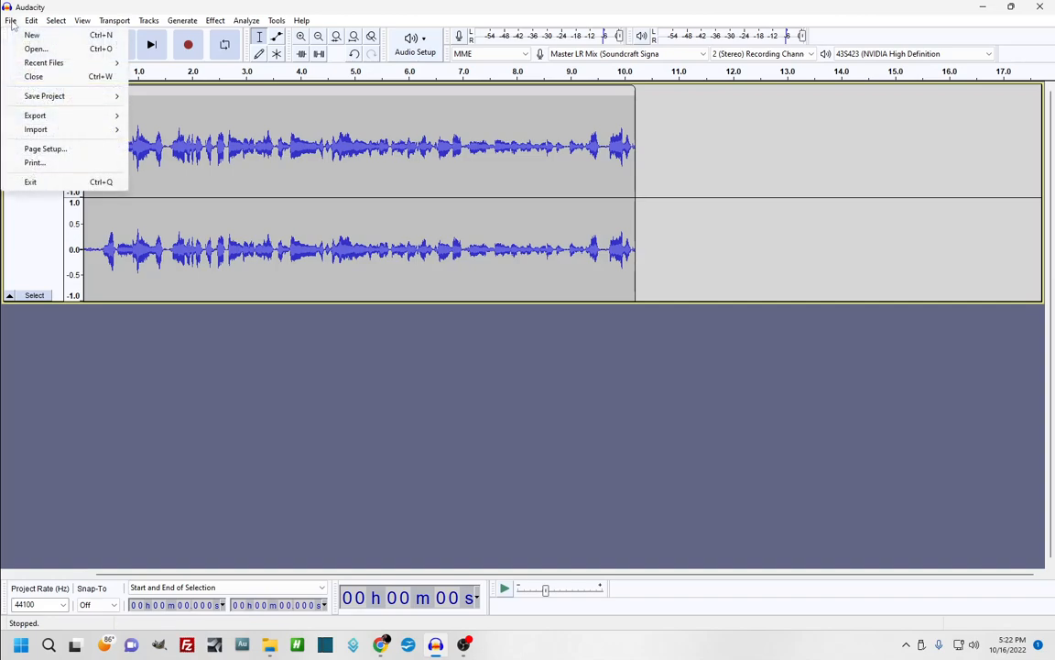
{"action": "left_click", "coordinate": [46, 365]}
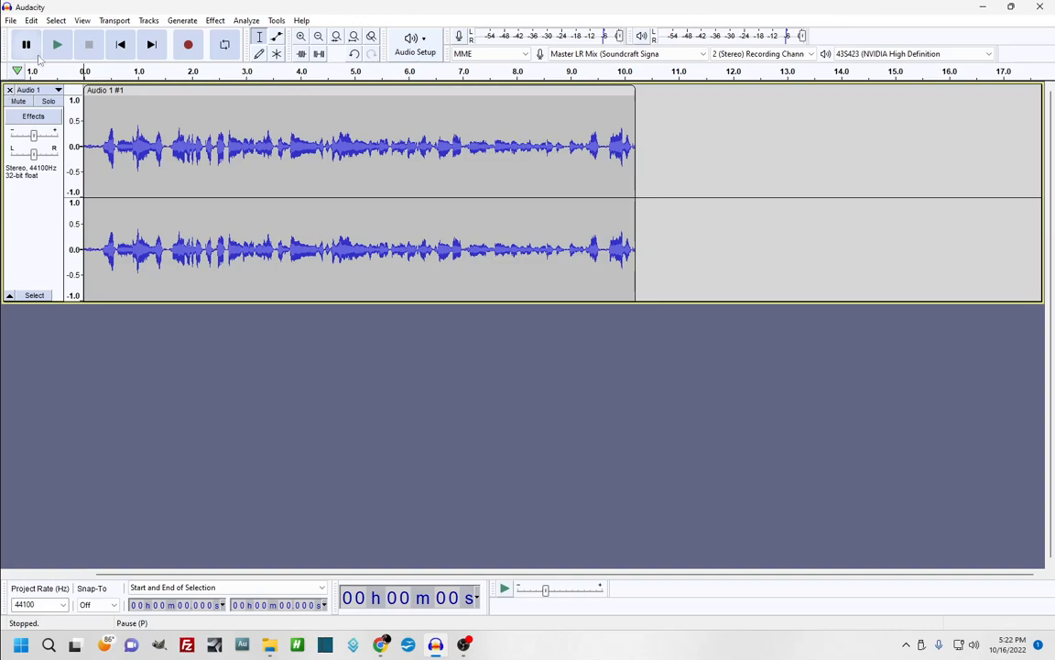
{"action": "left_click", "coordinate": [11, 21]}
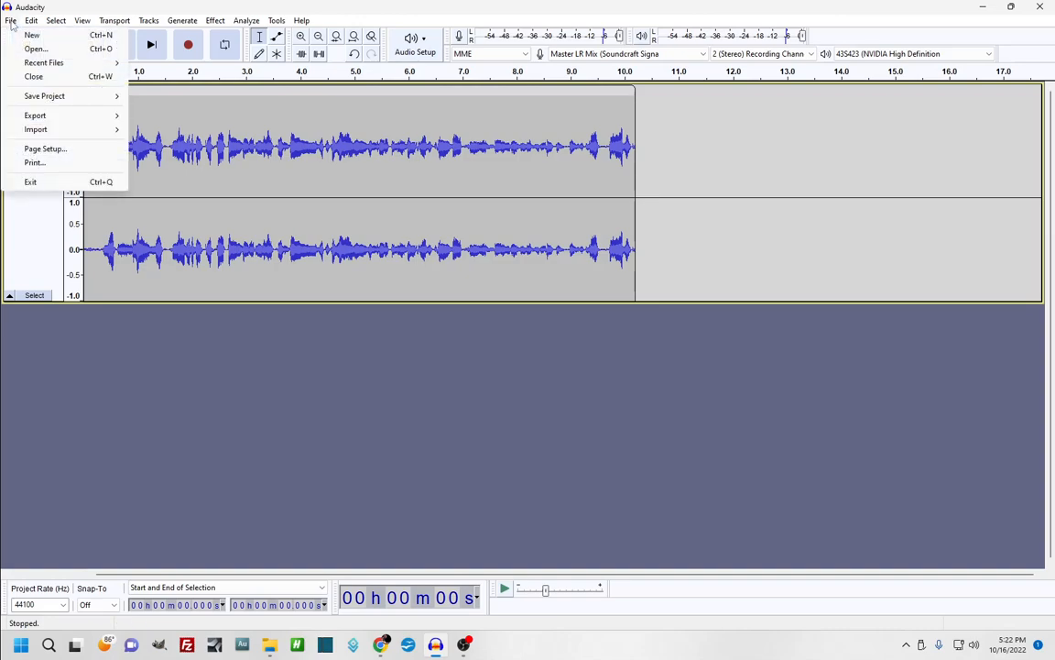
{"action": "left_click", "coordinate": [24, 78]}
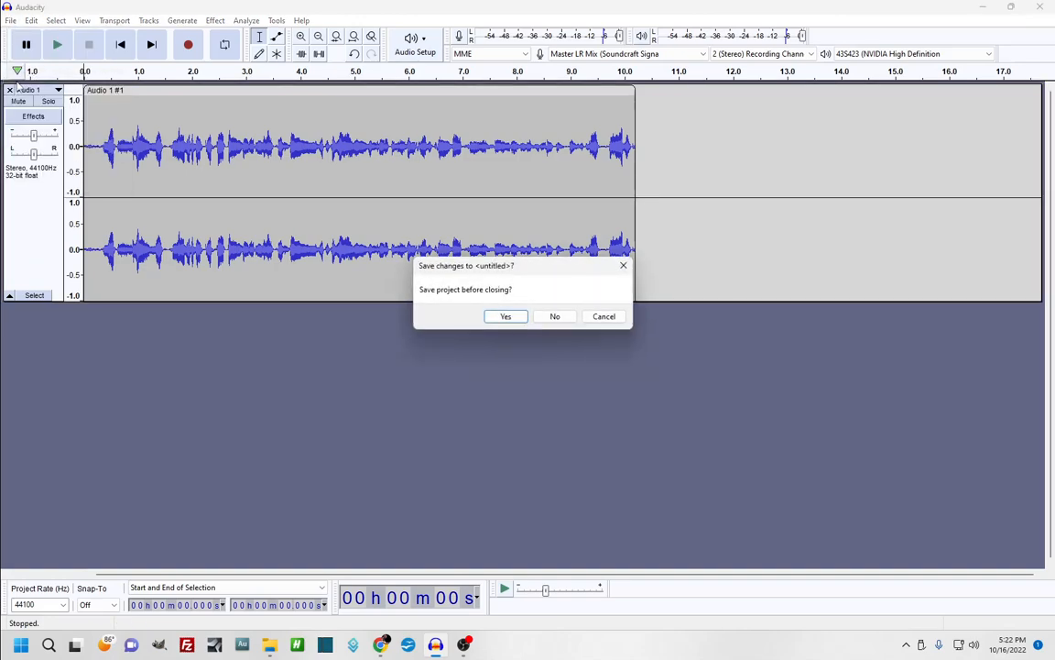
{"action": "left_click", "coordinate": [555, 317]}
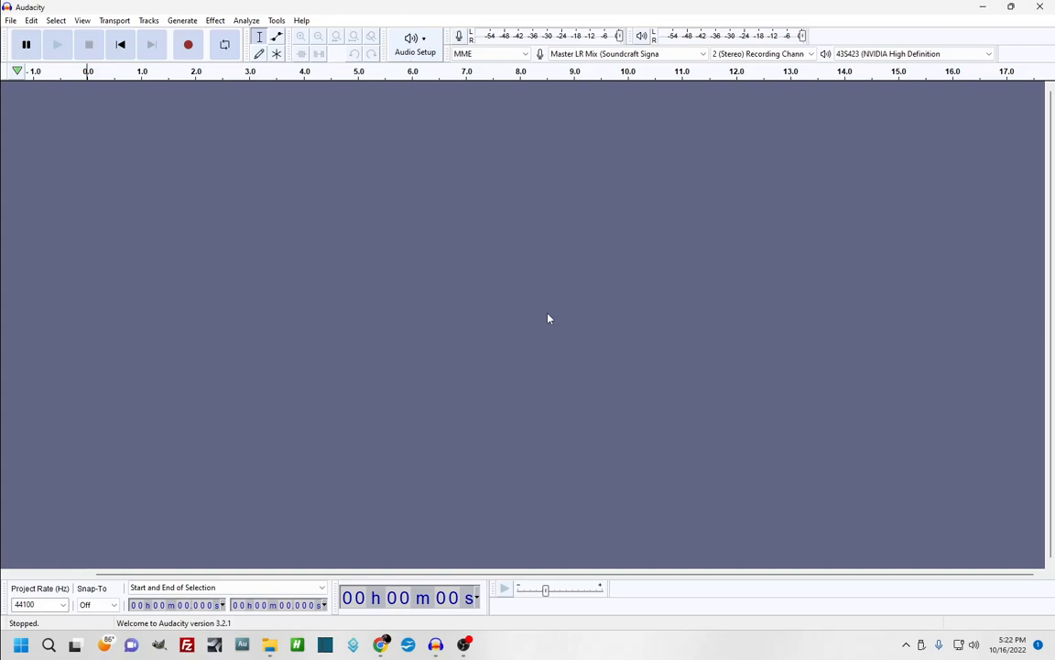
Open the DRUMS Hands audio file as a stereo track
{"action": "left_click", "coordinate": [11, 20]}
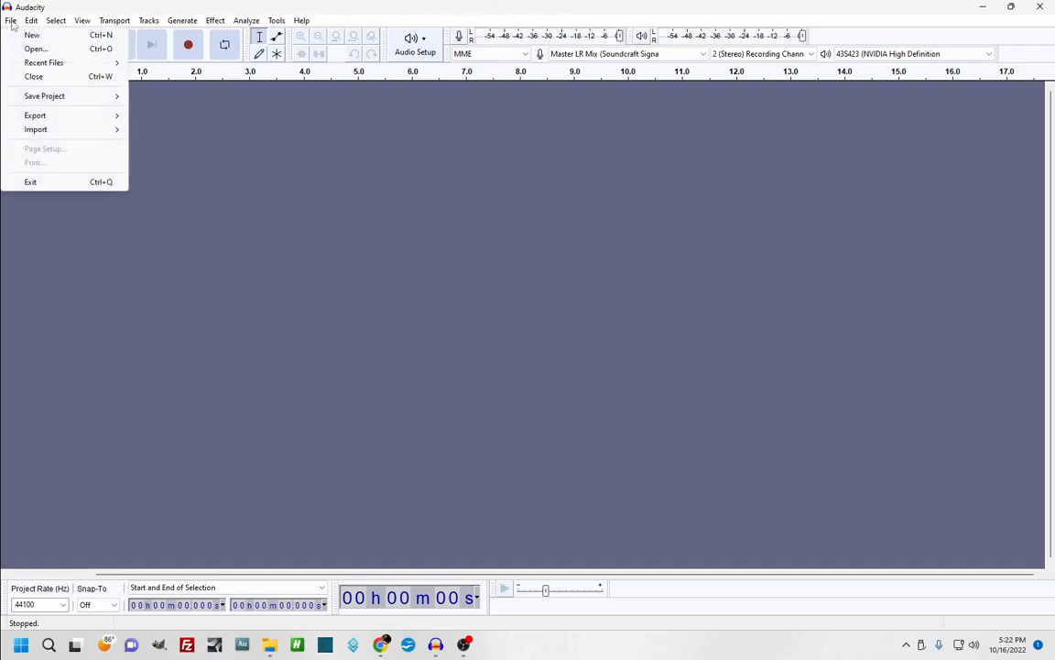
{"action": "left_click", "coordinate": [36, 49]}
{"action": "scroll", "coordinate": [116, 143], "scroll_direction": "down", "scroll_amount": 2}
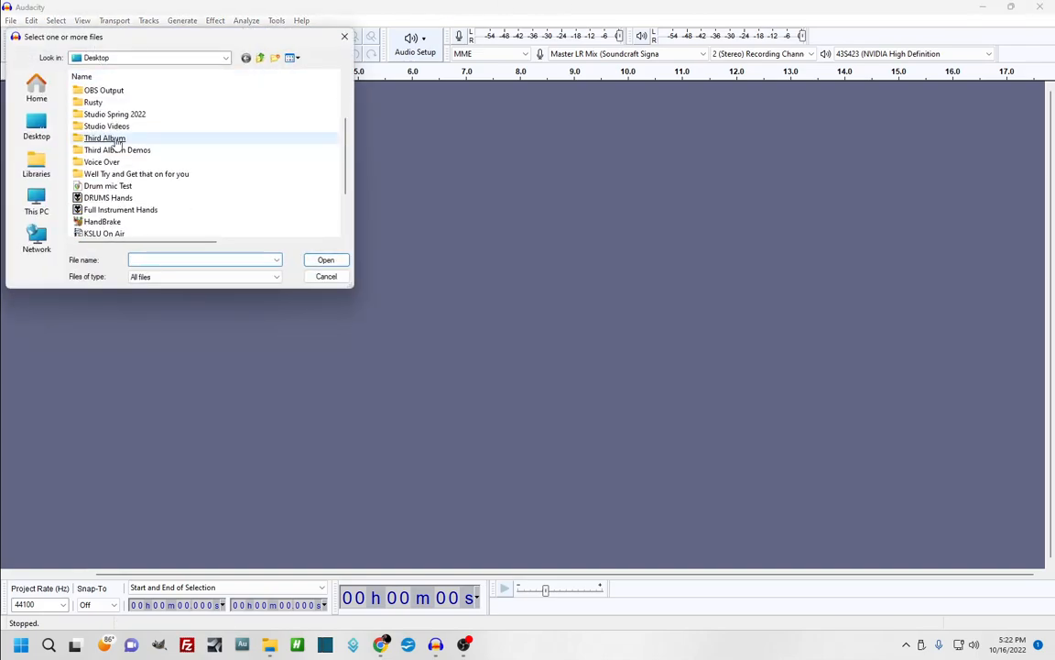
{"action": "scroll", "coordinate": [117, 143], "scroll_direction": "down", "scroll_amount": 2}
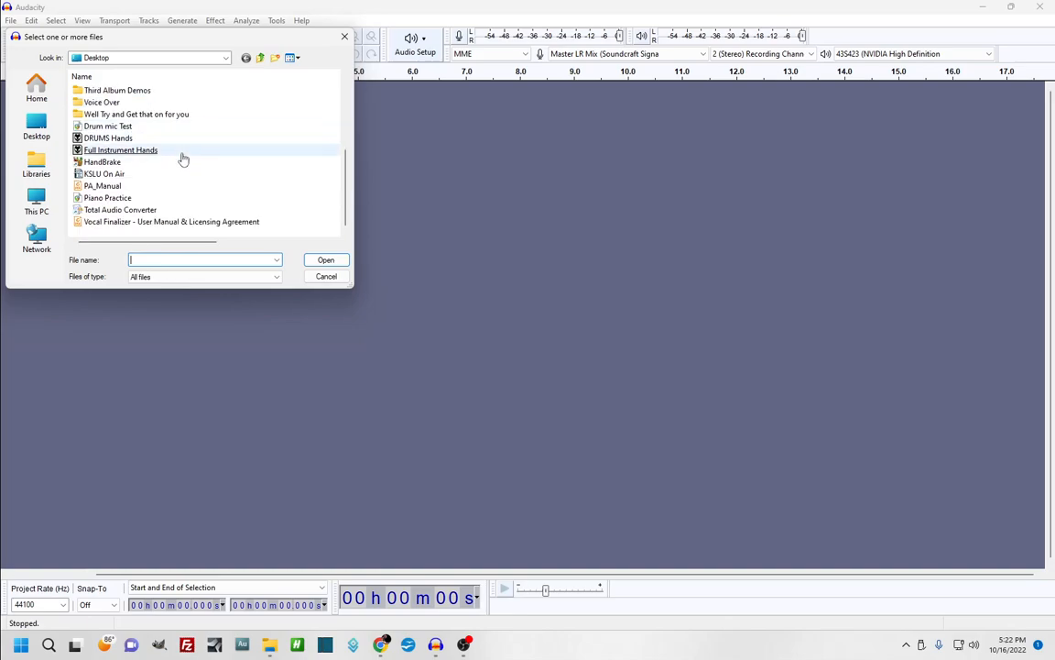
{"action": "left_click", "coordinate": [108, 139]}
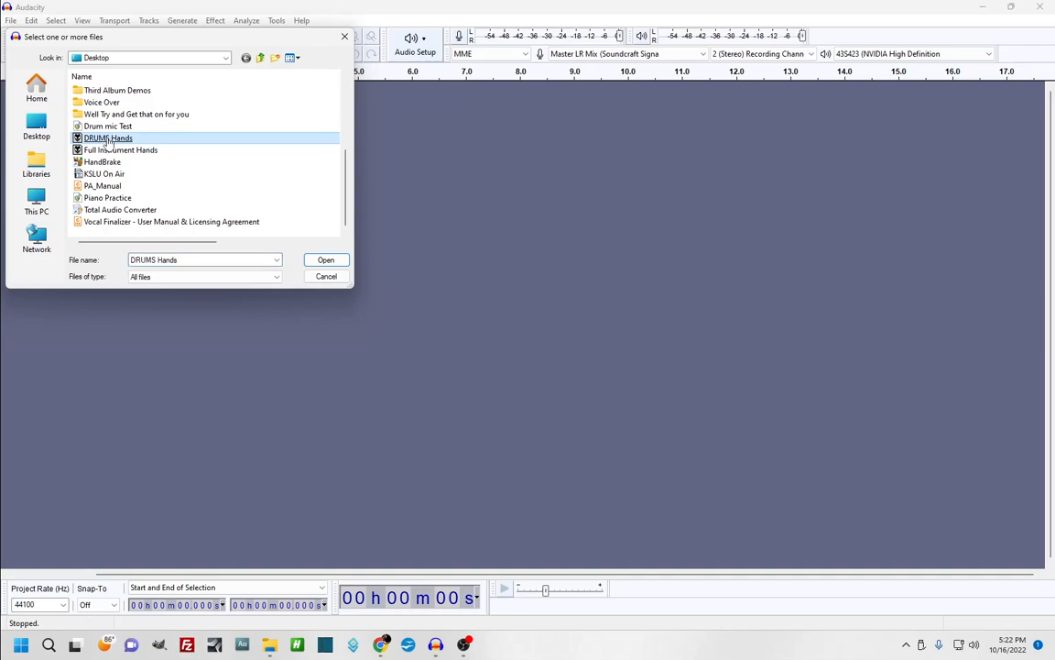
{"action": "double_click", "coordinate": [107, 138]}
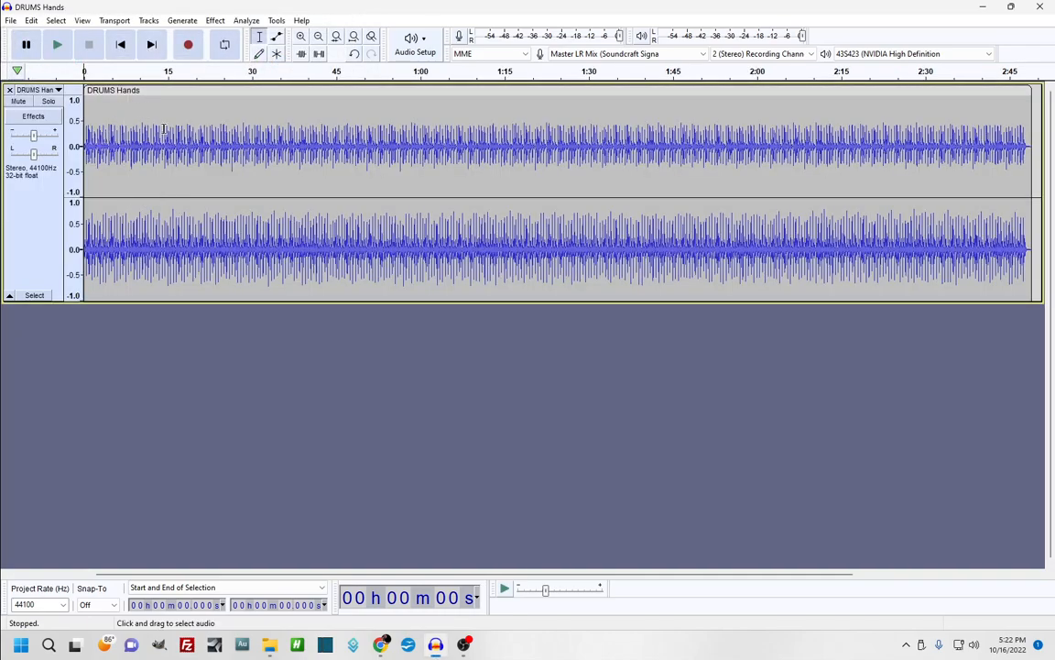
Play the drum track, then zoom in and back out on the waveform
{"action": "left_click", "coordinate": [61, 52]}
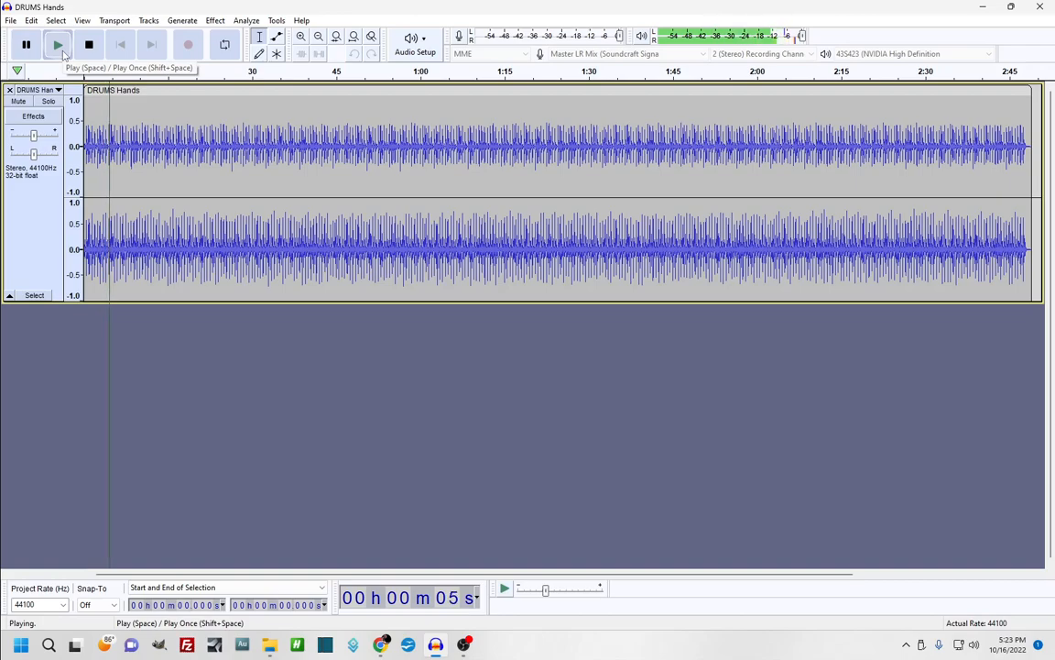
{"action": "left_click", "coordinate": [57, 46]}
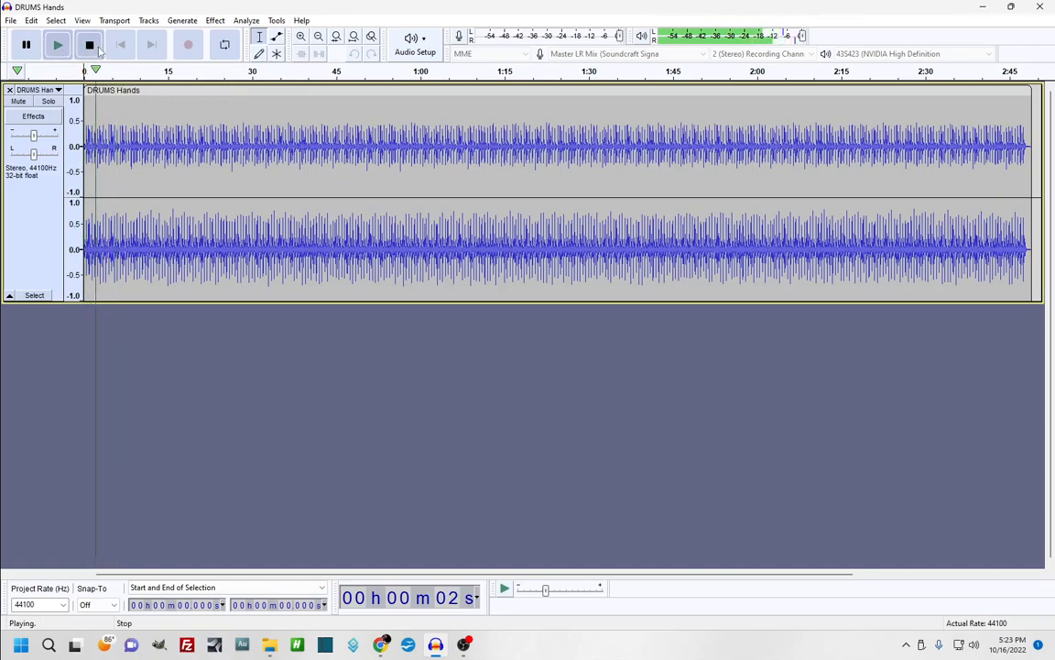
{"action": "left_click", "coordinate": [89, 44]}
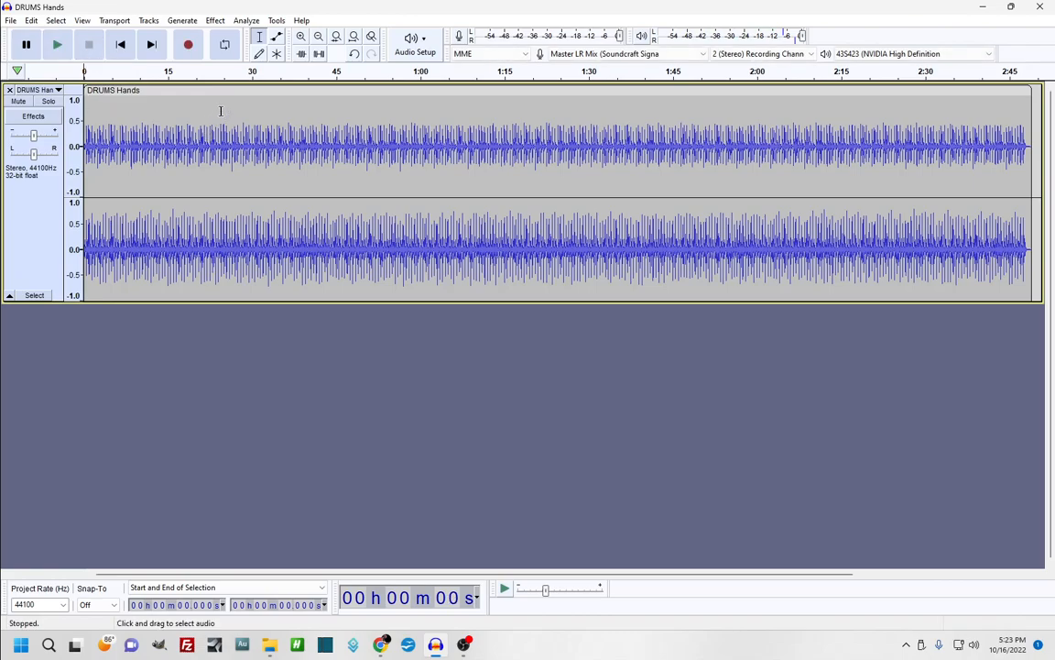
{"action": "left_click", "coordinate": [302, 38]}
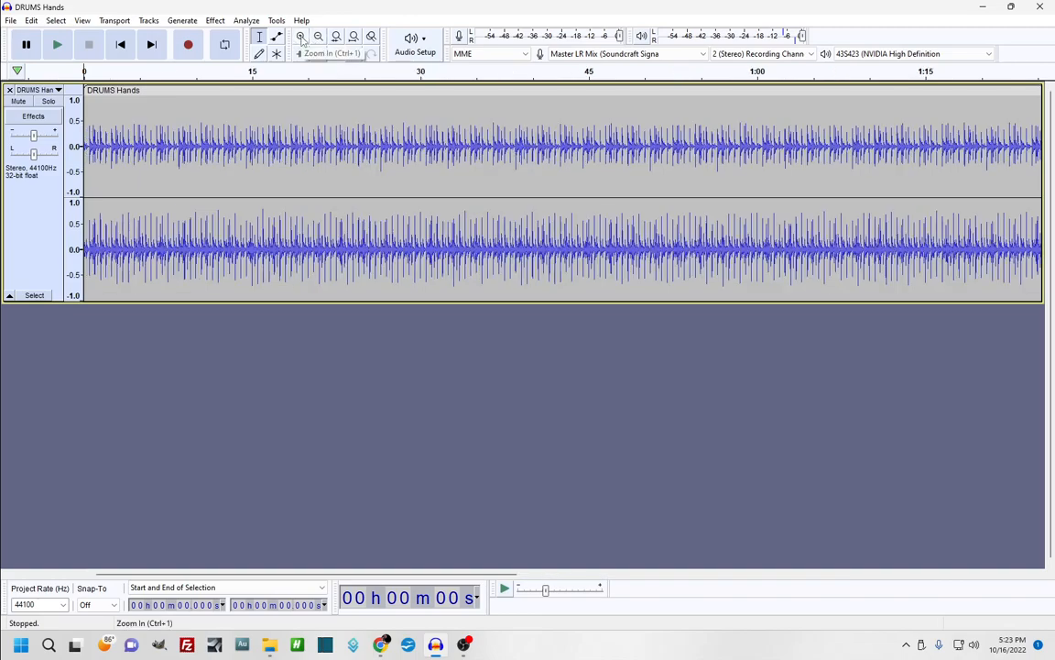
{"action": "left_click", "coordinate": [301, 38]}
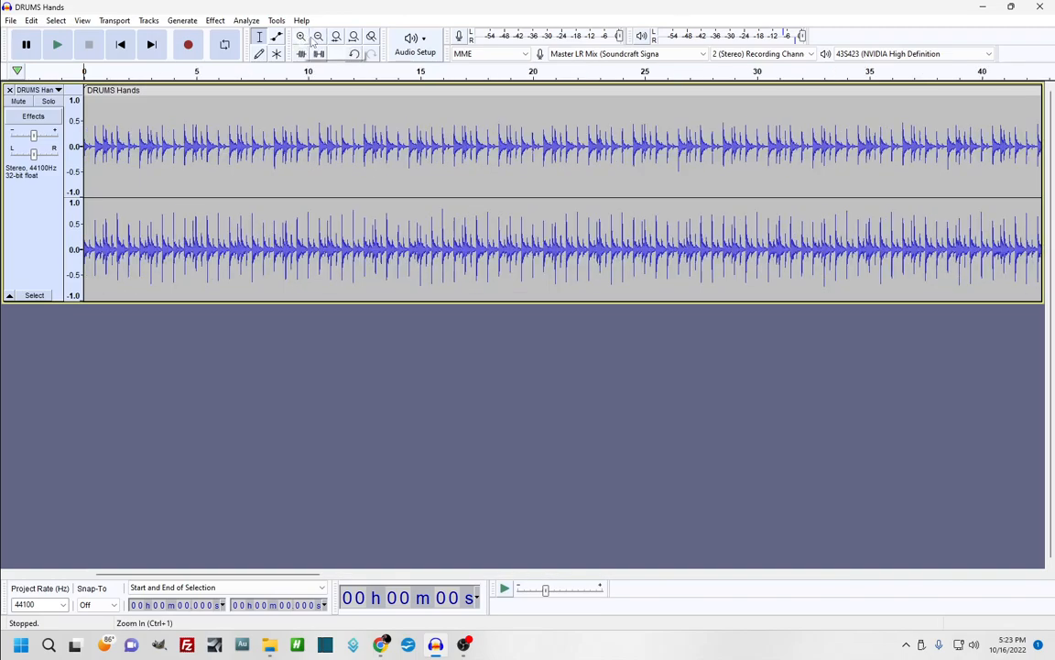
{"action": "left_click", "coordinate": [319, 37]}
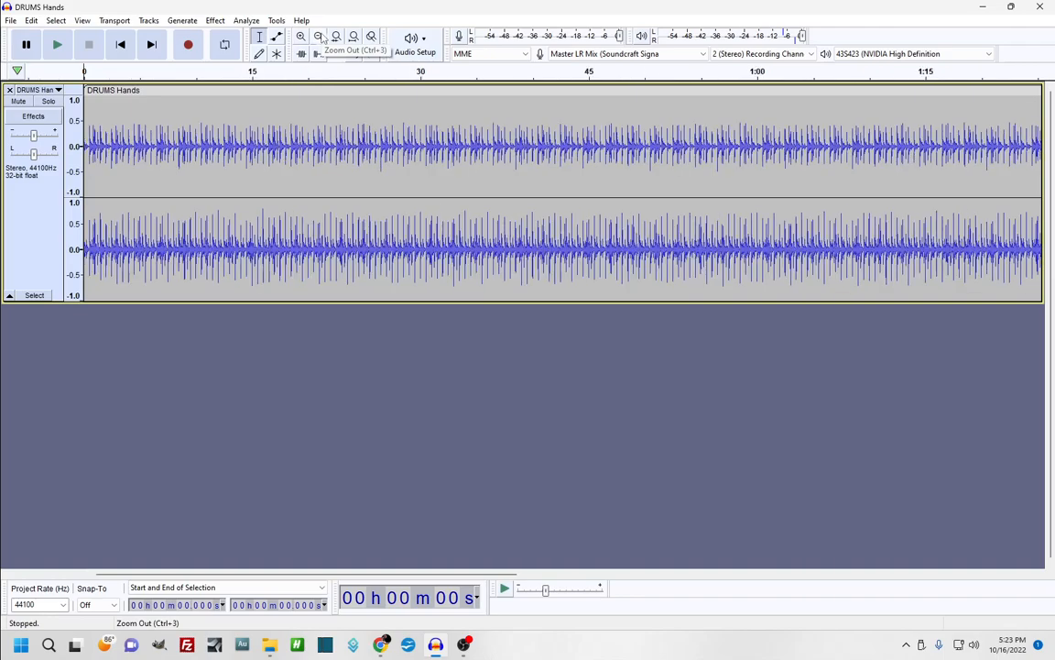
{"action": "left_click", "coordinate": [321, 37]}
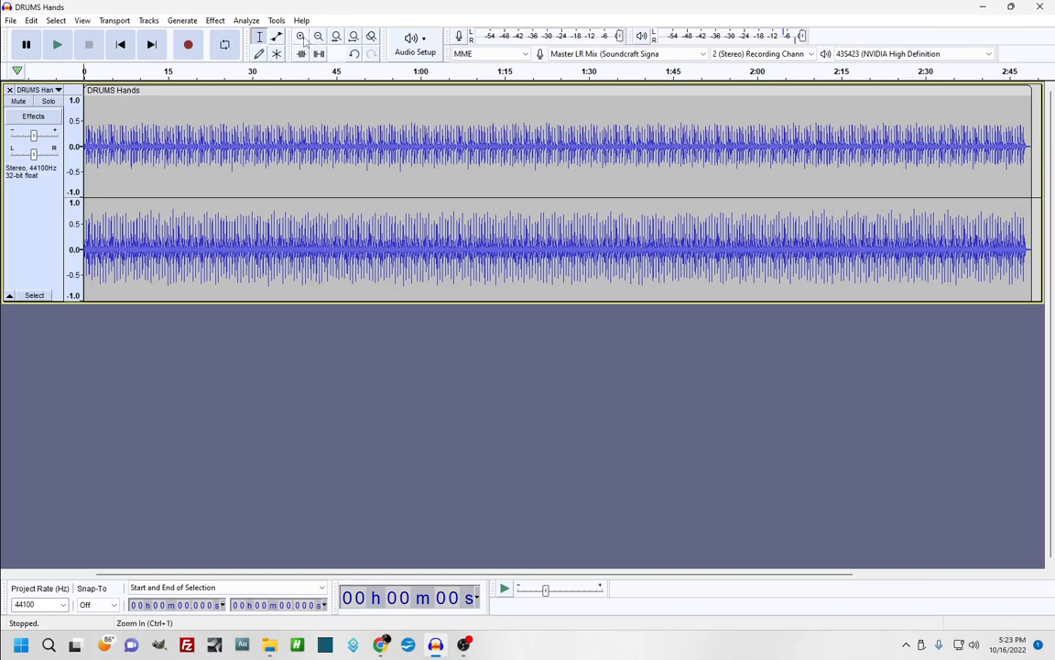
{"action": "left_click", "coordinate": [305, 37]}
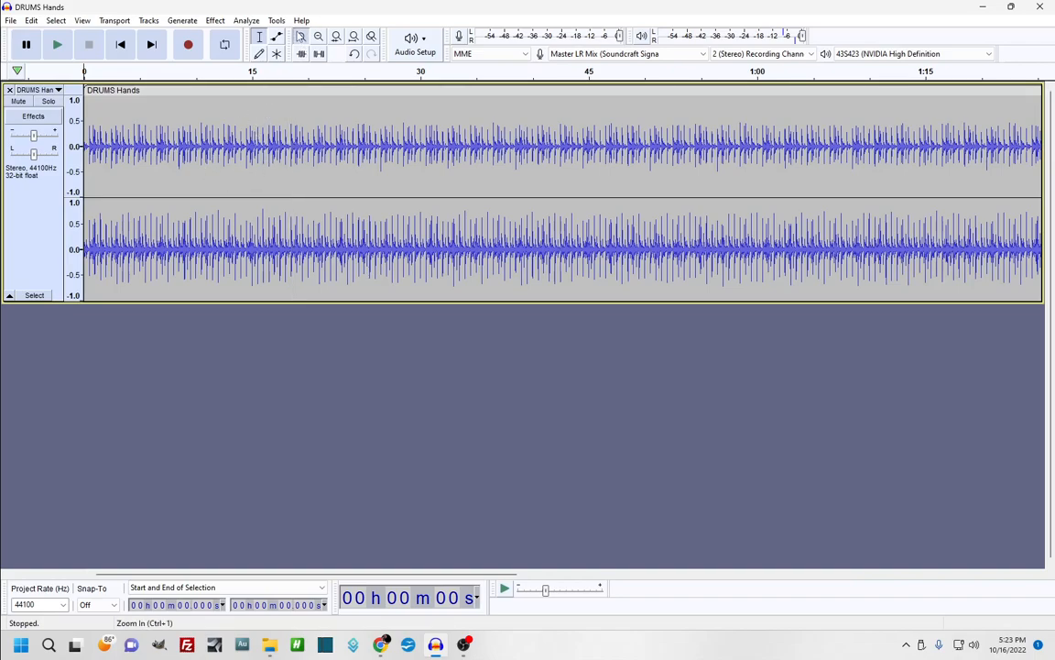
{"action": "left_click", "coordinate": [301, 36]}
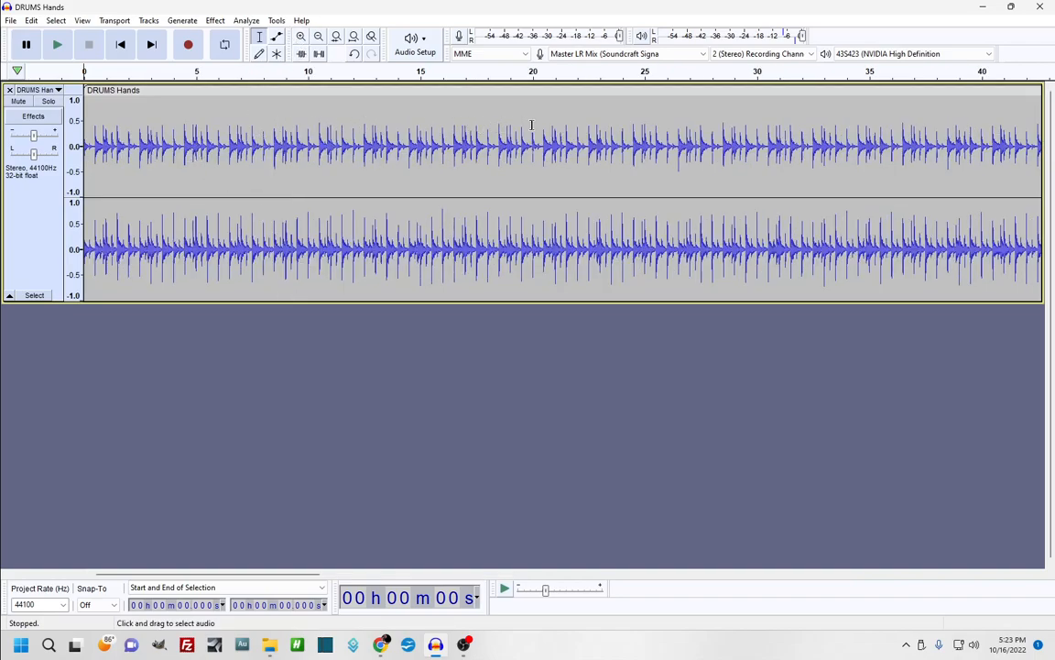
{"action": "left_click", "coordinate": [318, 36]}
{"action": "left_click", "coordinate": [318, 36]}
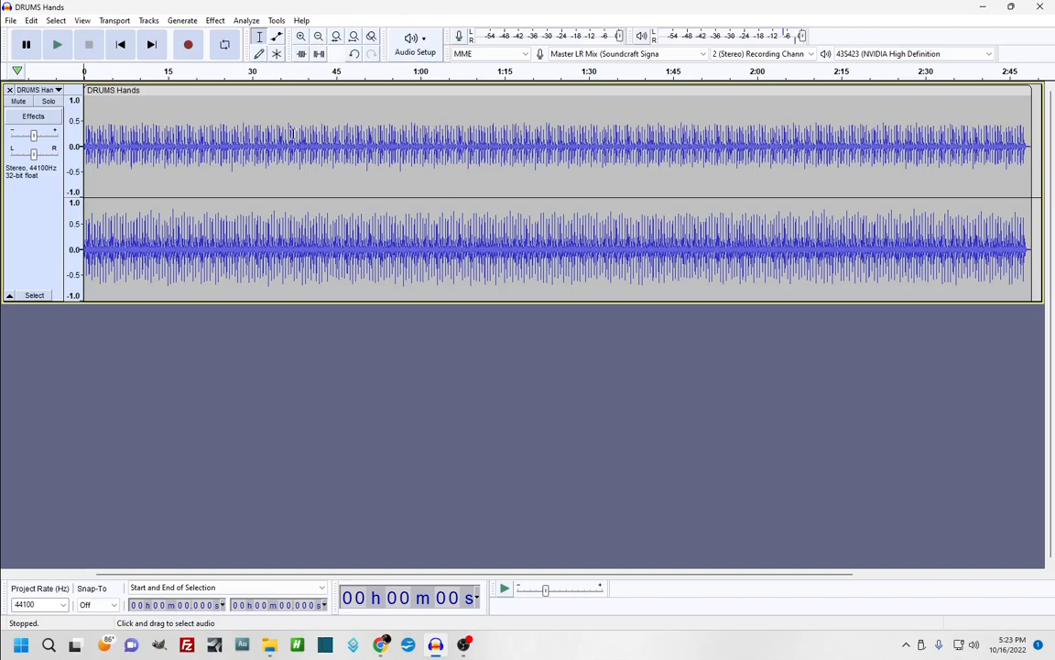
Zoom in to the first twenty seconds and play that part of the drums
{"action": "left_click", "coordinate": [301, 36]}
{"action": "left_click", "coordinate": [301, 37]}
{"action": "left_click", "coordinate": [300, 37]}
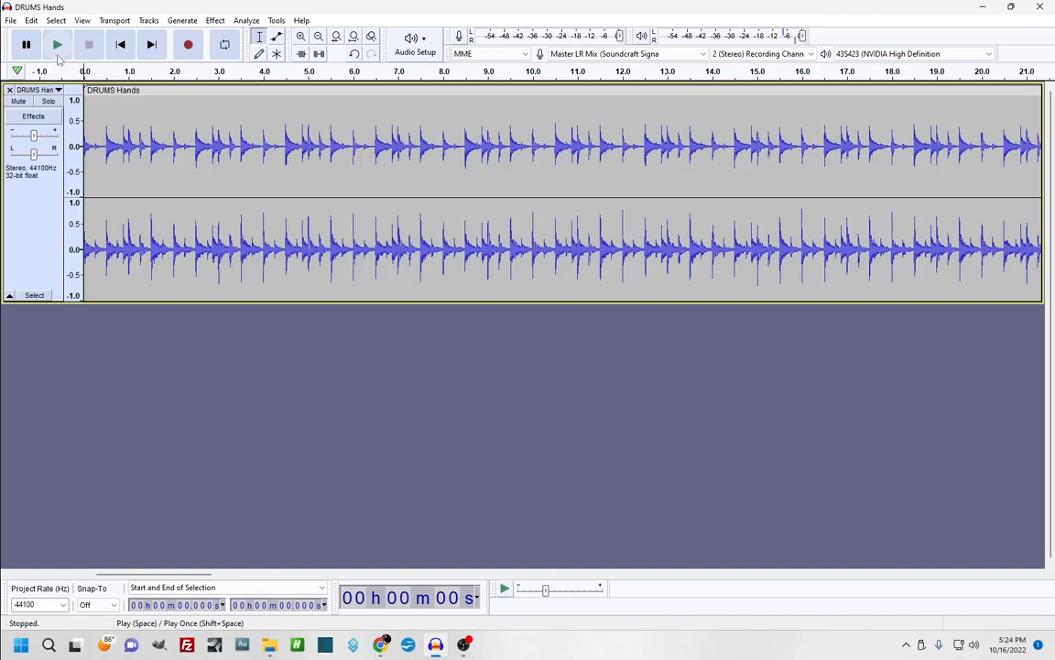
{"action": "left_click", "coordinate": [57, 52]}
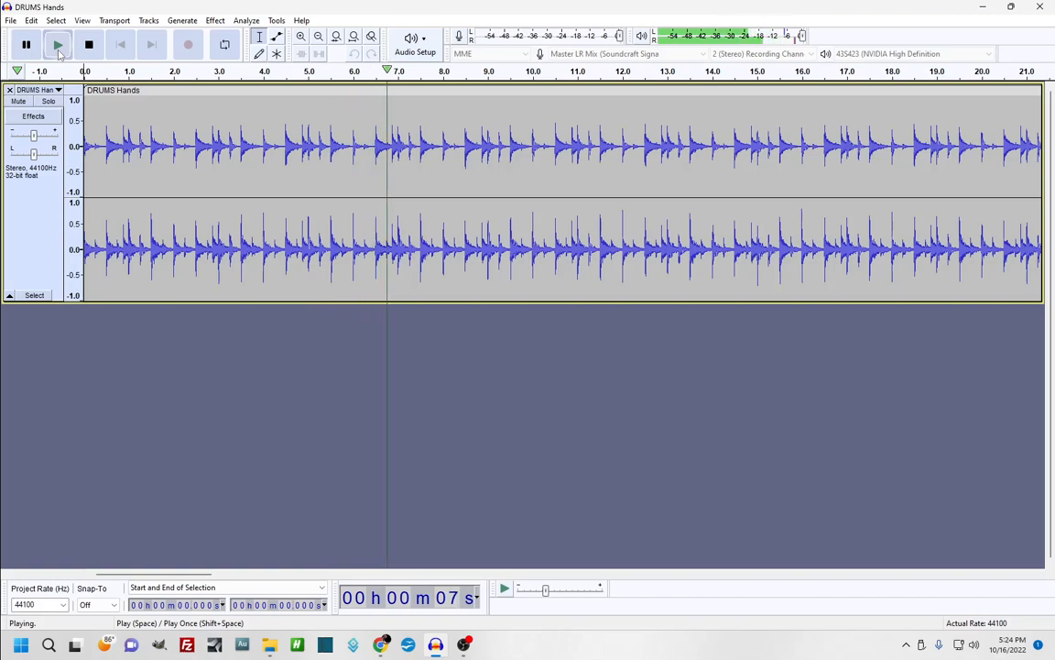
{"action": "left_click", "coordinate": [59, 53]}
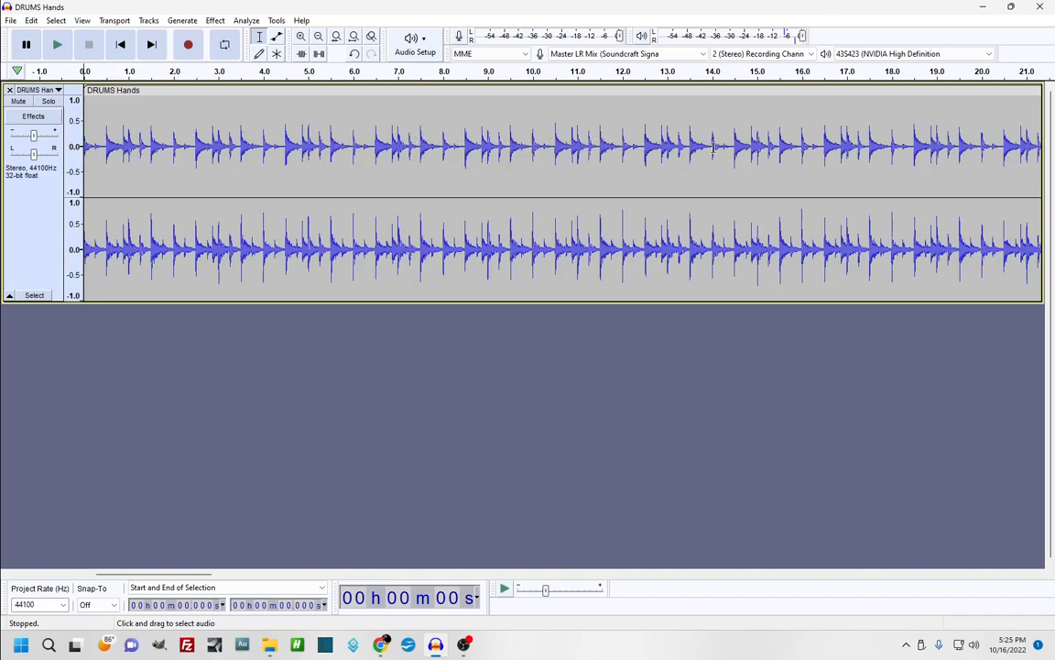
{"action": "left_click", "coordinate": [11, 22]}
Close DRUMS Hands without saving and record a new voice take of about 24 seconds
{"action": "left_click", "coordinate": [34, 75]}
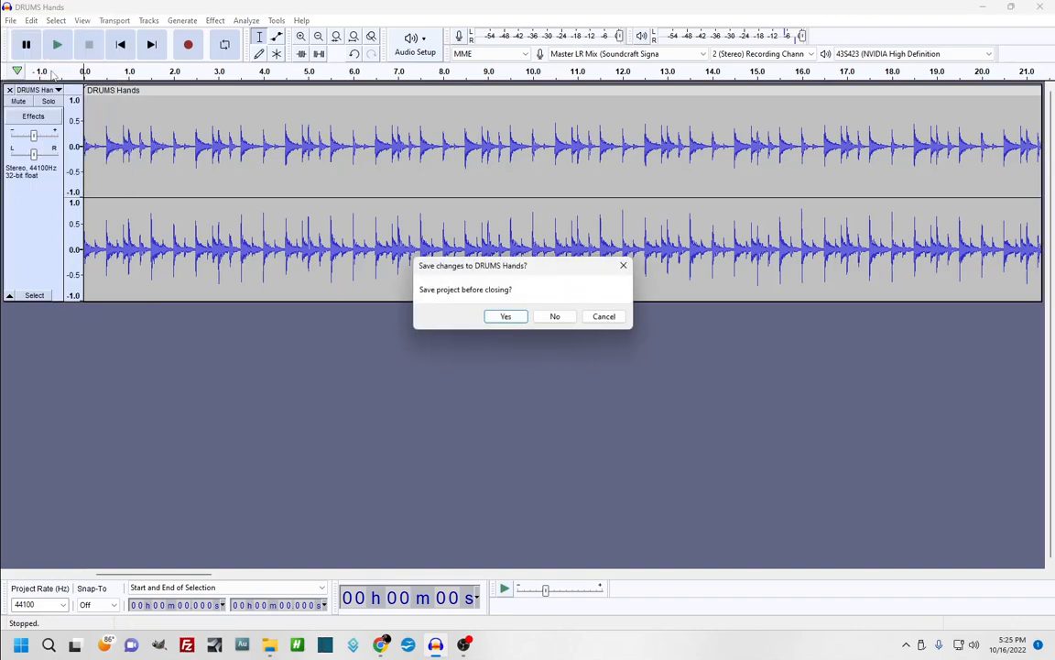
{"action": "left_click", "coordinate": [566, 319]}
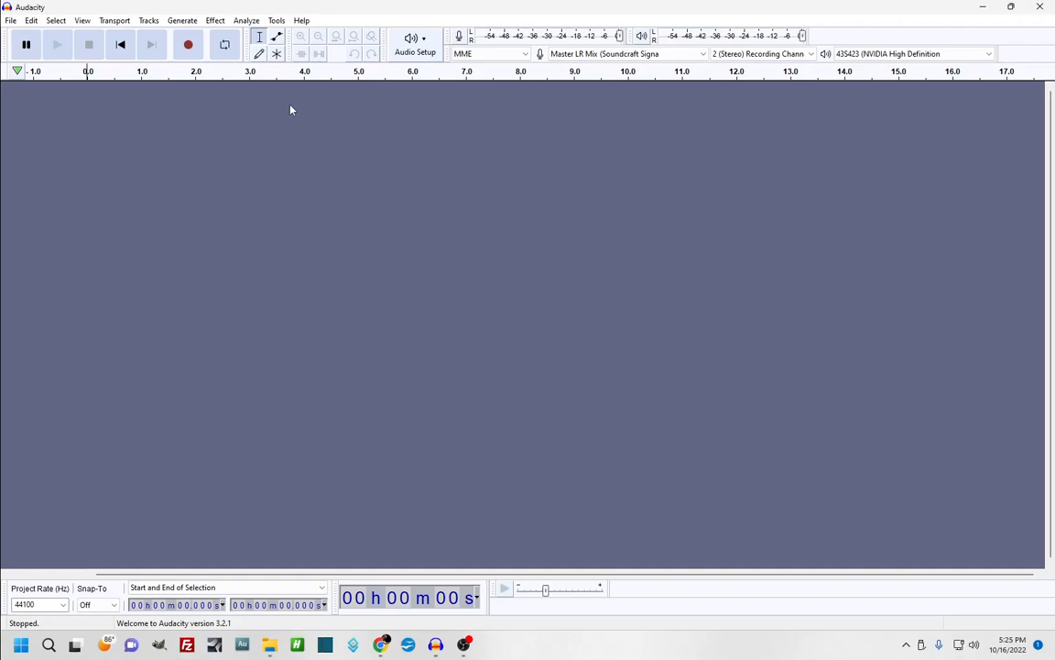
{"action": "left_click", "coordinate": [188, 46]}
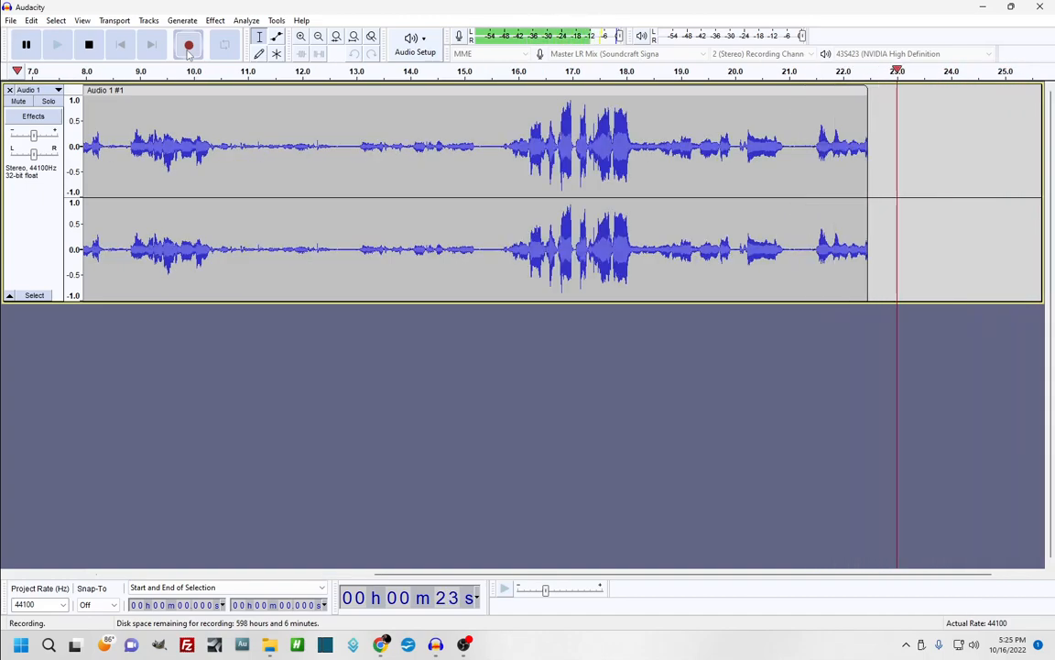
{"action": "key", "text": "space"}
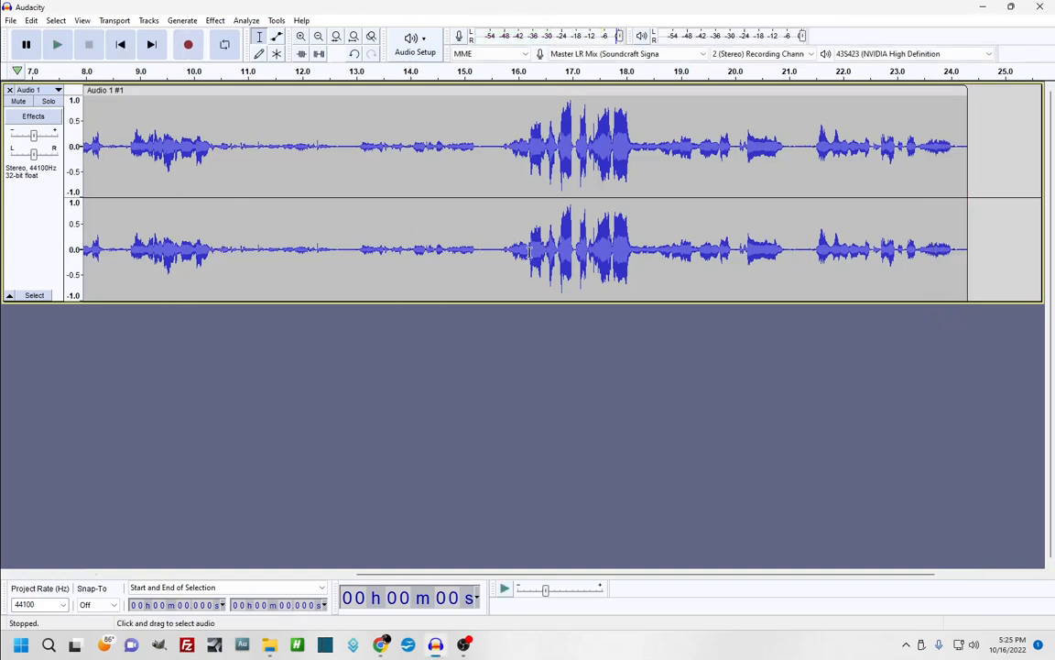
{"action": "left_click_drag", "start_coordinate": [545, 261], "coordinate": [528, 275]}
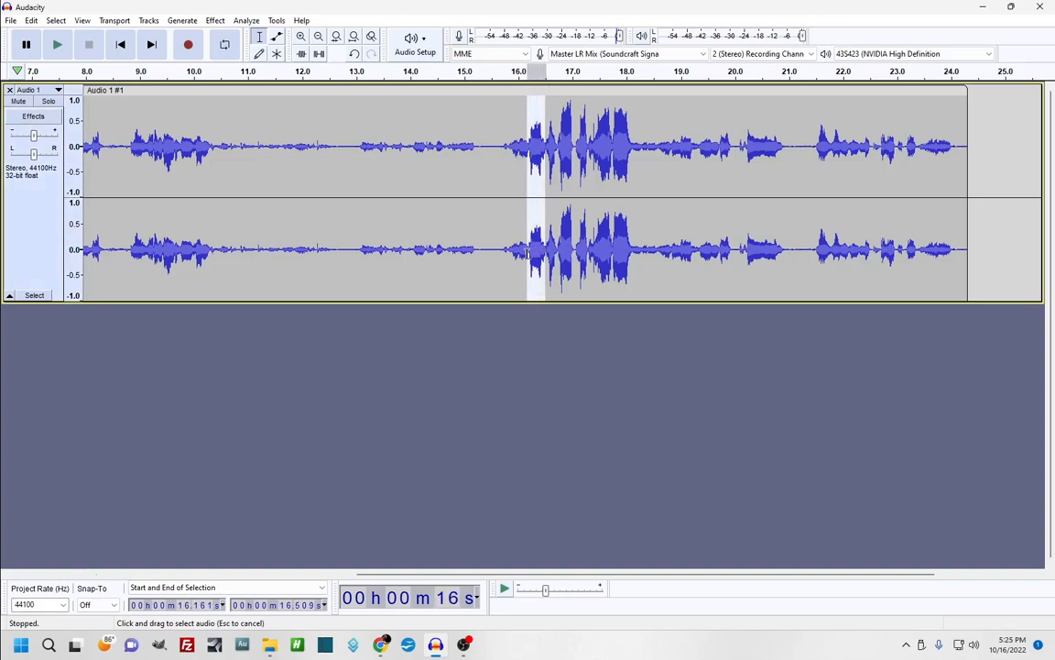
{"action": "left_click_drag", "start_coordinate": [449, 274], "coordinate": [458, 273]}
{"action": "left_click_drag", "start_coordinate": [548, 243], "coordinate": [559, 254]}
{"action": "left_click", "coordinate": [576, 248]}
{"action": "left_click_drag", "start_coordinate": [479, 248], "coordinate": [486, 251]}
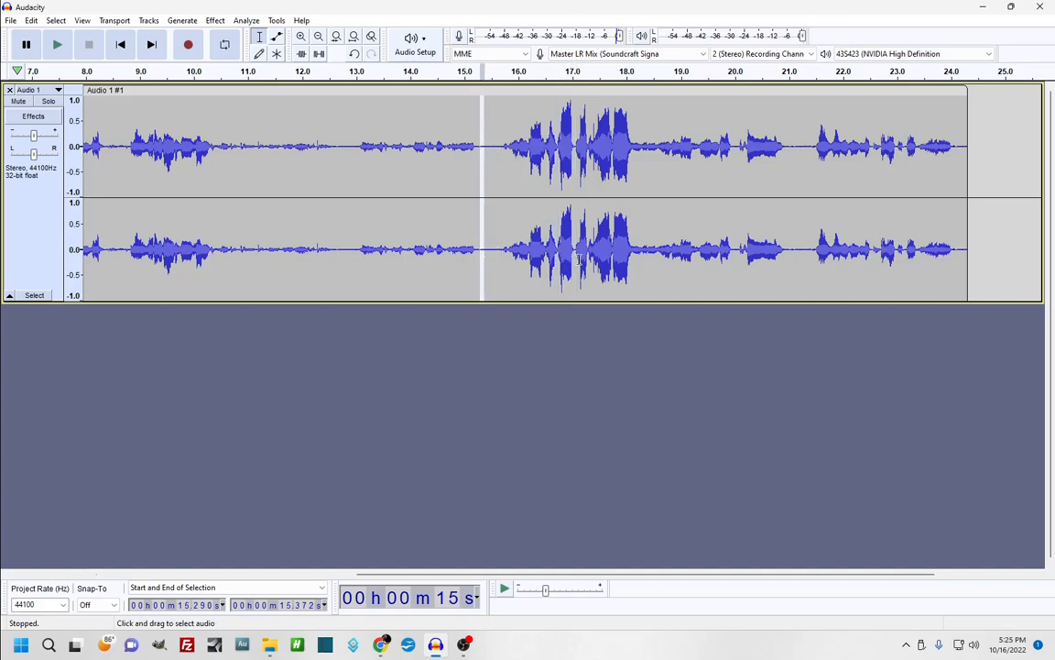
{"action": "left_click_drag", "start_coordinate": [790, 248], "coordinate": [802, 249]}
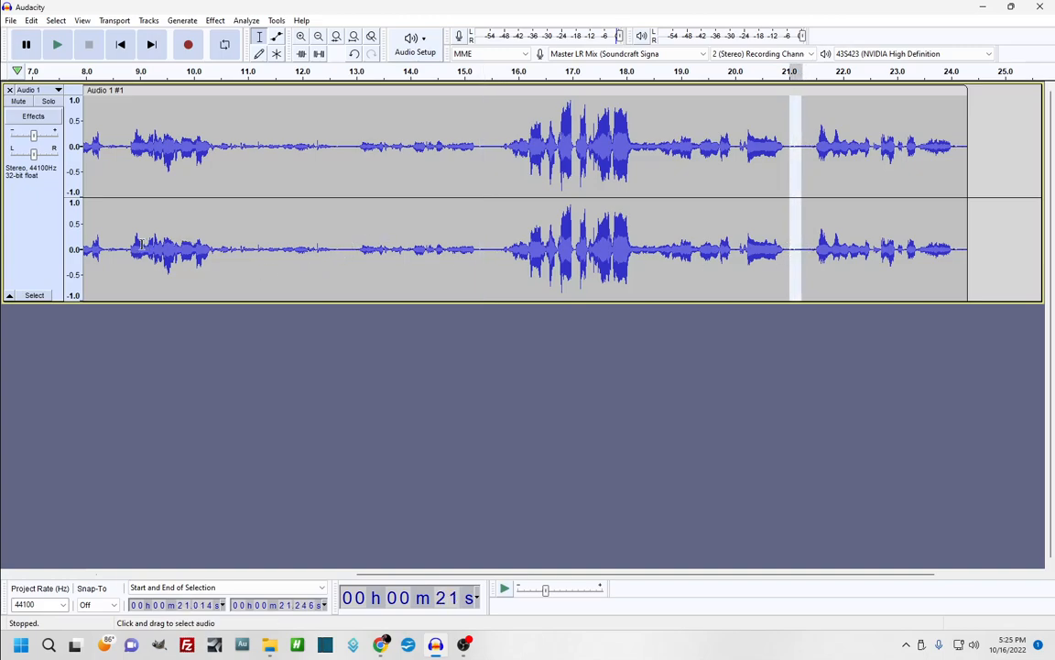
{"action": "left_click", "coordinate": [127, 220]}
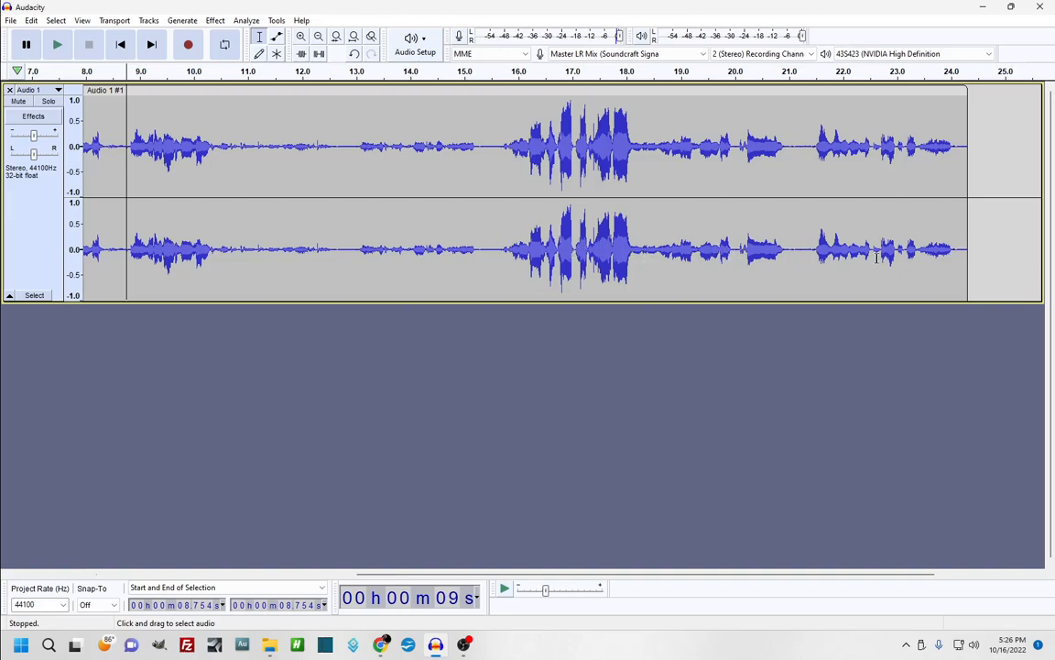
{"action": "left_click", "coordinate": [58, 45]}
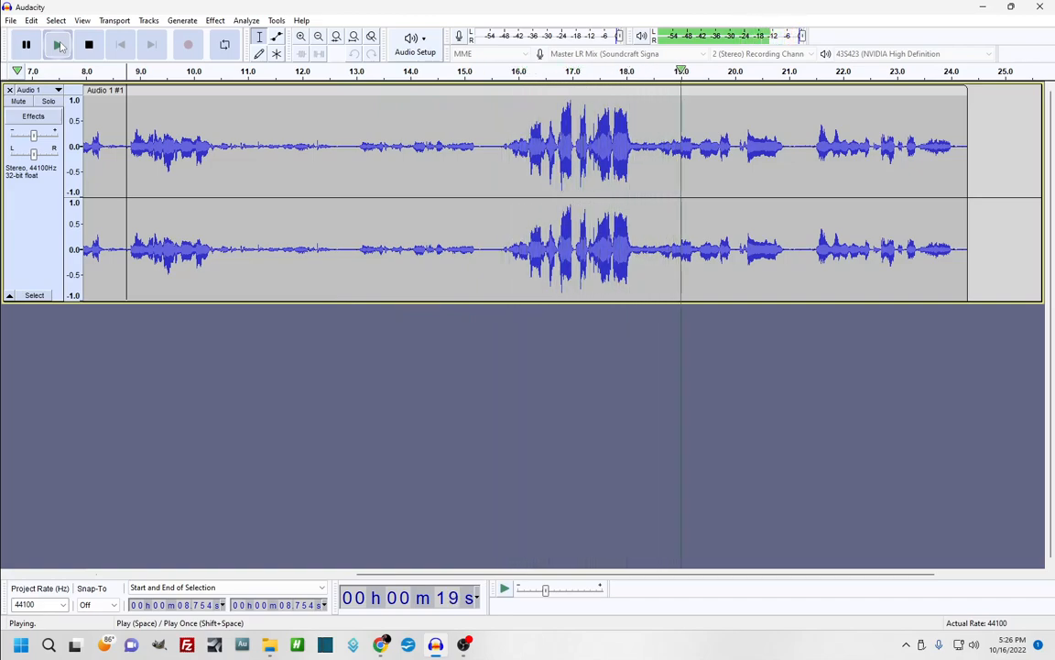
{"action": "key", "text": "space"}
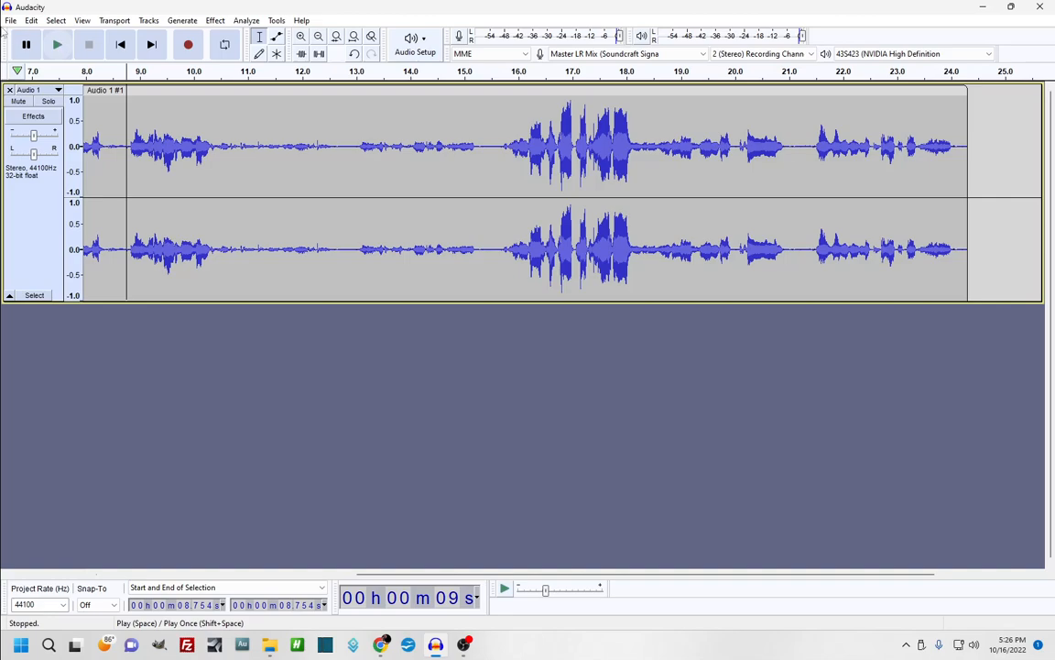
{"action": "left_click_drag", "start_coordinate": [210, 226], "coordinate": [110, 249]}
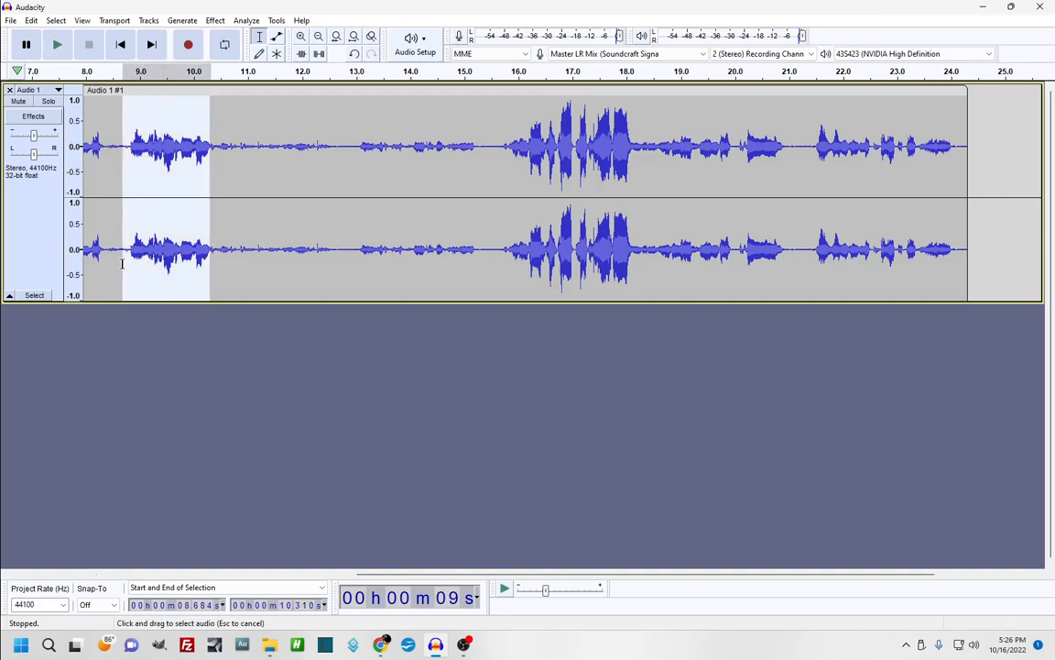
{"action": "left_click_drag", "start_coordinate": [691, 246], "coordinate": [719, 246]}
{"action": "left_click_drag", "start_coordinate": [826, 247], "coordinate": [959, 252]}
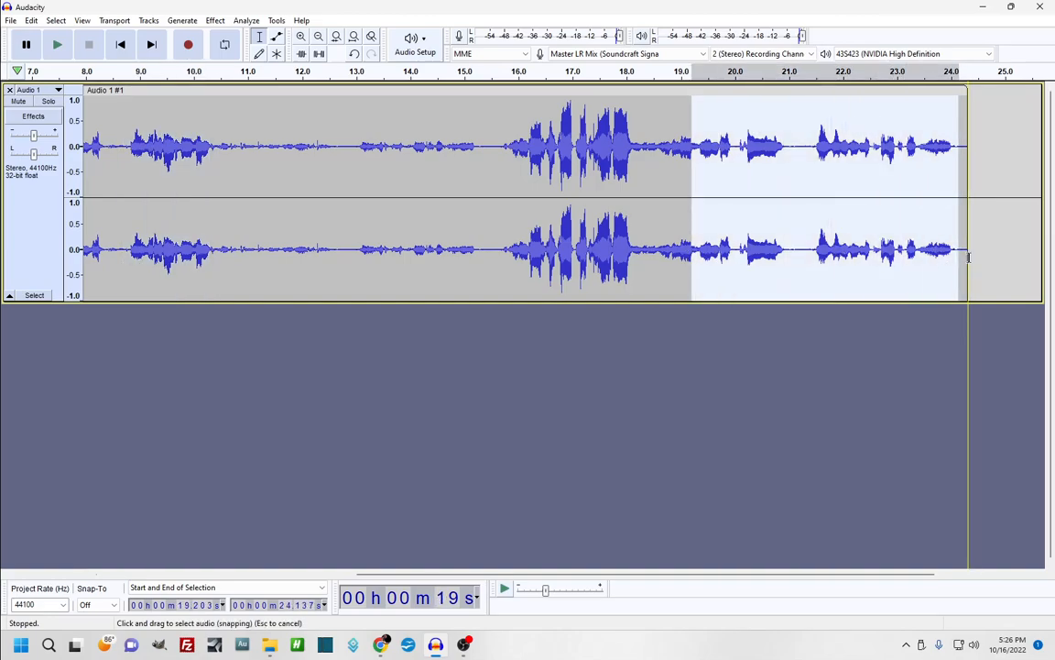
{"action": "left_click_drag", "start_coordinate": [520, 236], "coordinate": [949, 259]}
{"action": "left_click", "coordinate": [670, 242]}
{"action": "left_click_drag", "start_coordinate": [218, 247], "coordinate": [493, 254]}
{"action": "left_click", "coordinate": [422, 382]}
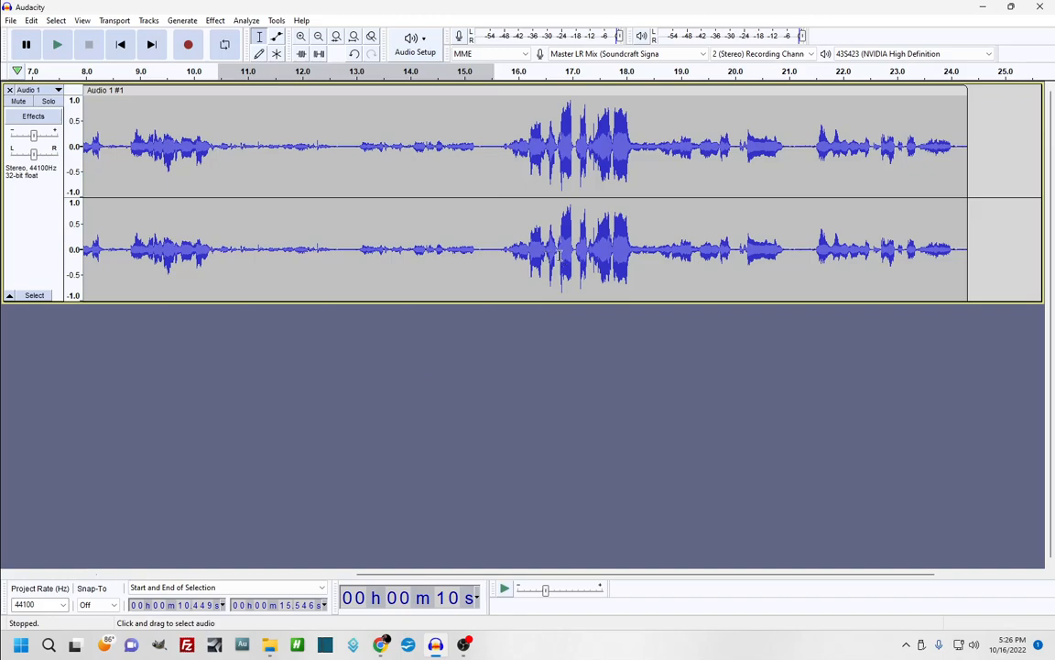
{"action": "left_click_drag", "start_coordinate": [559, 249], "coordinate": [573, 255]}
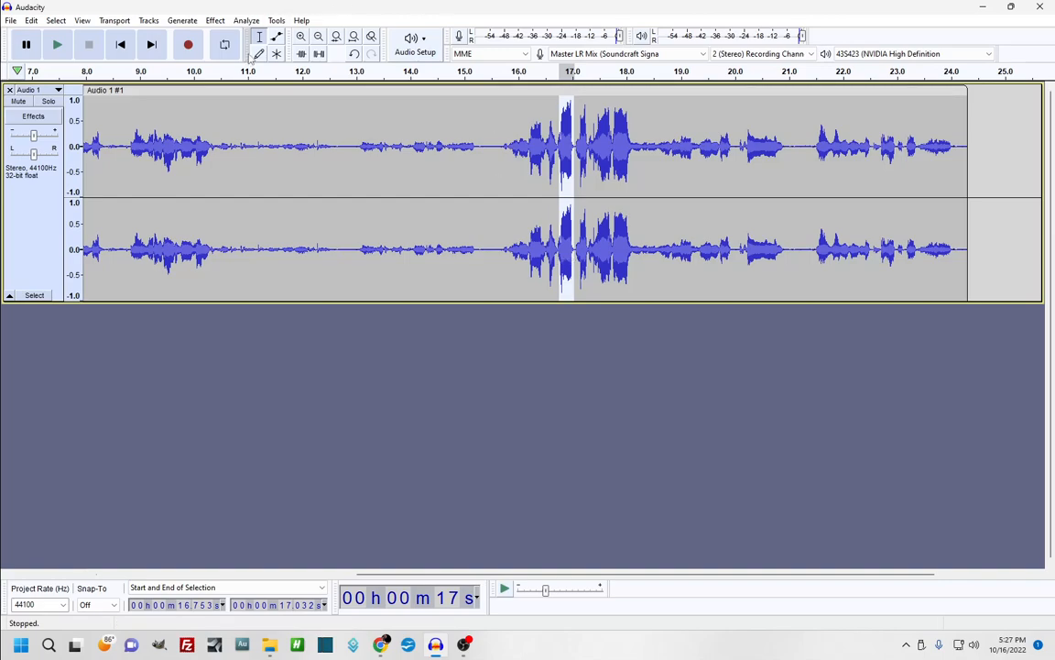
Zoom in, delete the quiet stretch from 12.8 to 15.3 s, then undo it
{"action": "left_click", "coordinate": [302, 40]}
{"action": "left_click", "coordinate": [318, 40]}
{"action": "left_click", "coordinate": [302, 37]}
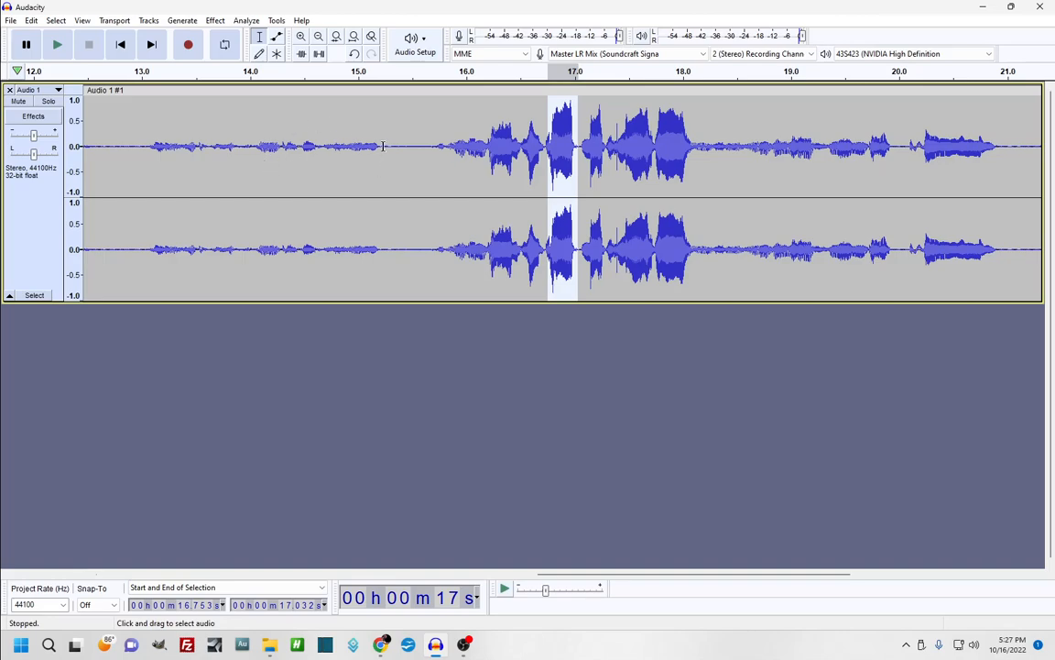
{"action": "left_click_drag", "start_coordinate": [385, 146], "coordinate": [144, 173]}
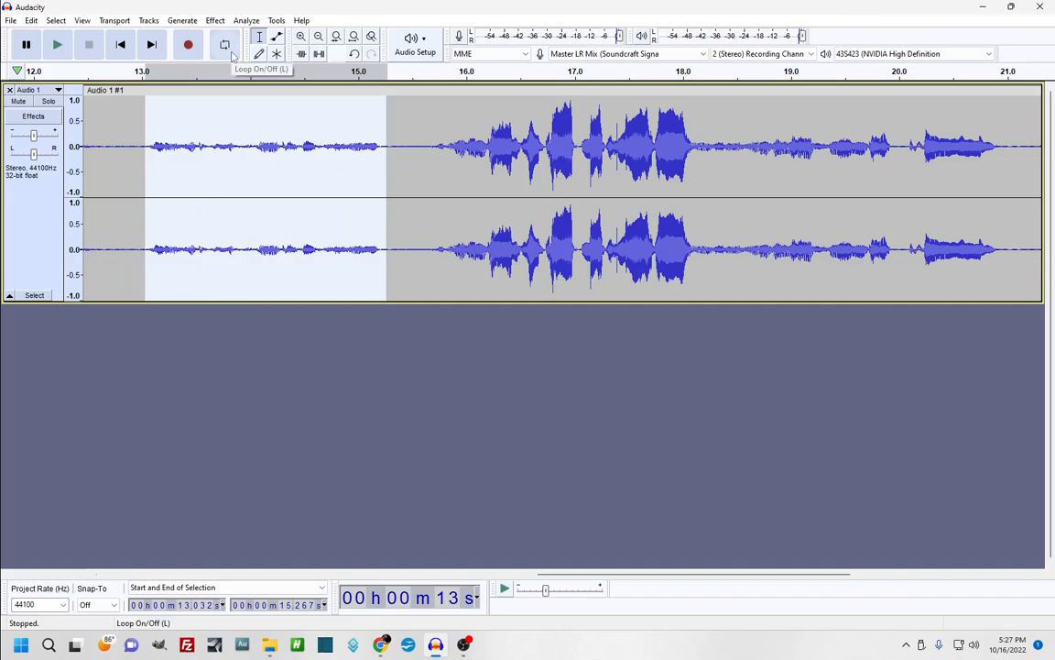
{"action": "key", "text": "Delete"}
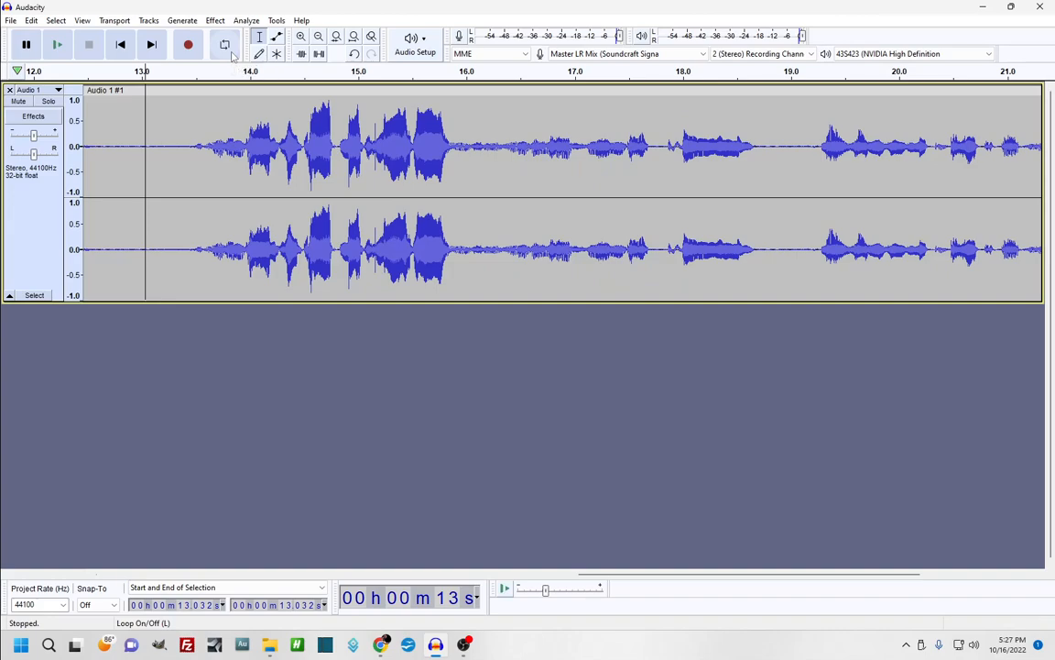
{"action": "key", "text": "ctrl+z"}
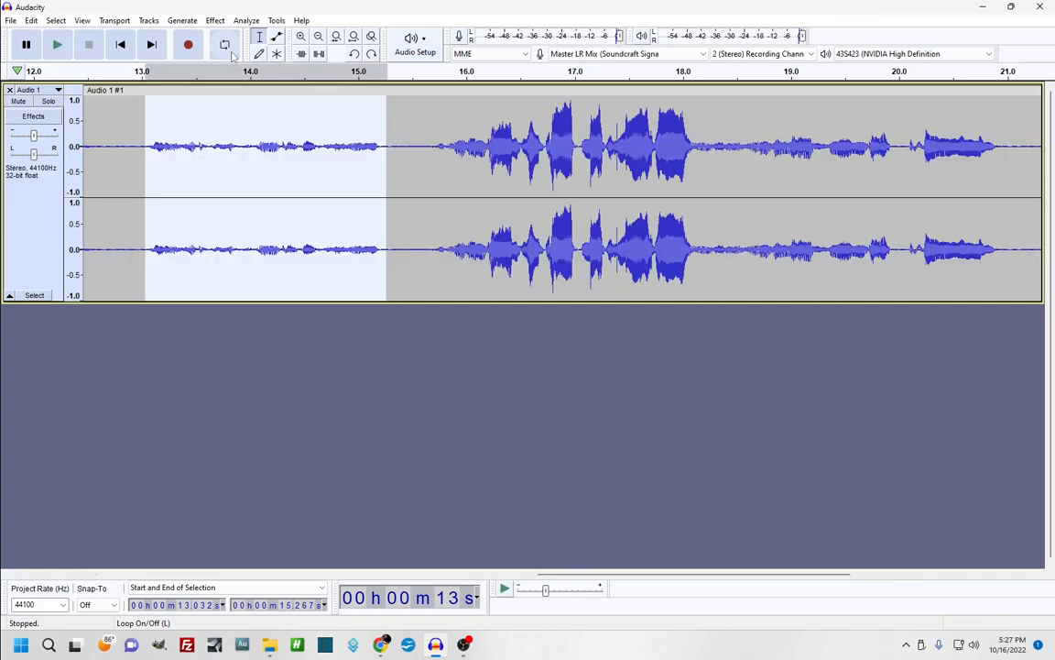
Turn on looped playback and play the short burst around 17 s
{"action": "left_click", "coordinate": [231, 51]}
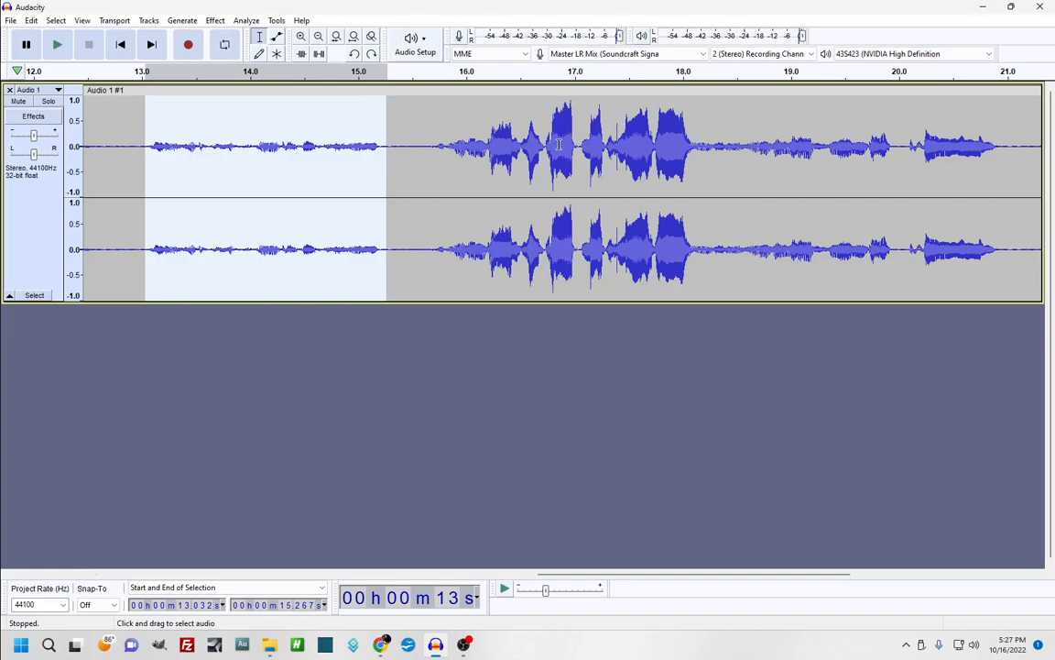
{"action": "left_click_drag", "start_coordinate": [547, 154], "coordinate": [577, 153]}
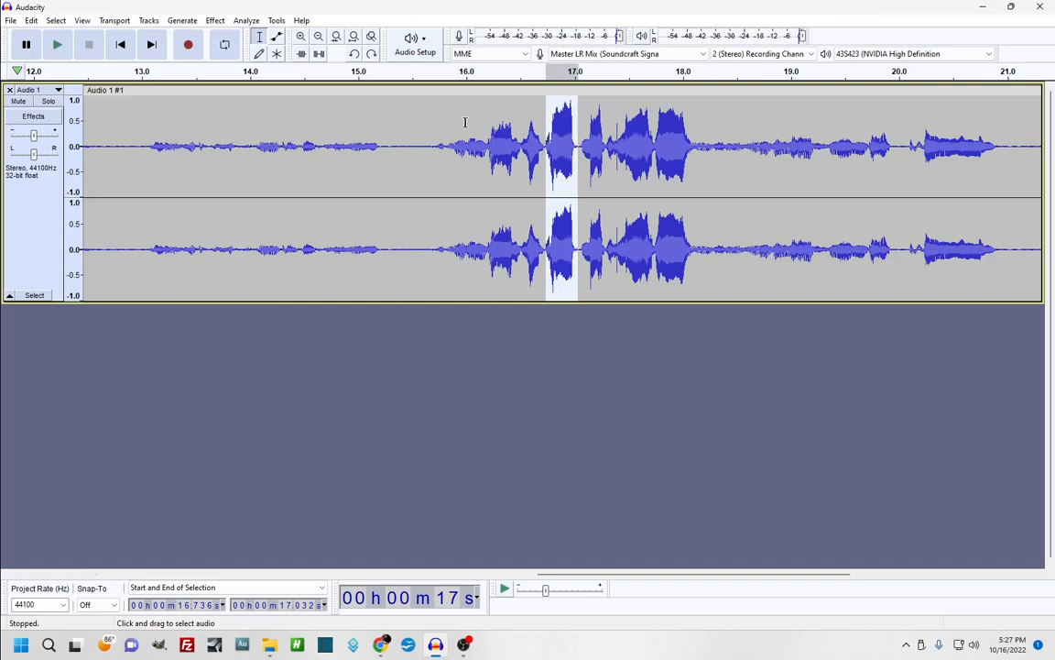
{"action": "key", "text": "space"}
{"action": "key", "text": "space"}
Close the old project without saving changes
{"action": "left_click", "coordinate": [10, 20]}
{"action": "left_click", "coordinate": [33, 76]}
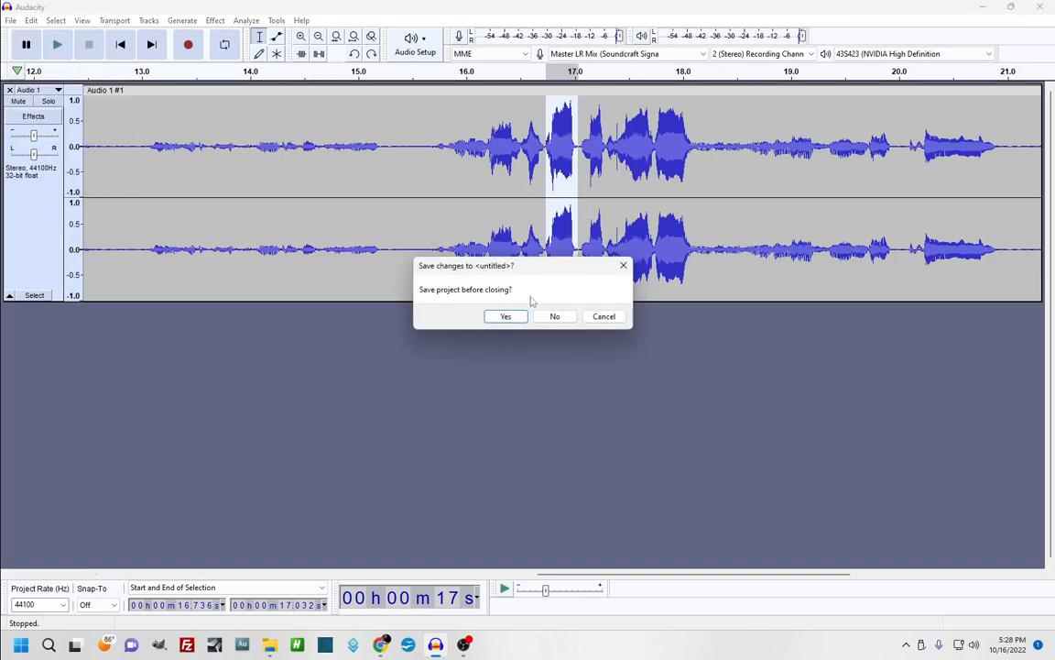
{"action": "left_click", "coordinate": [554, 316]}
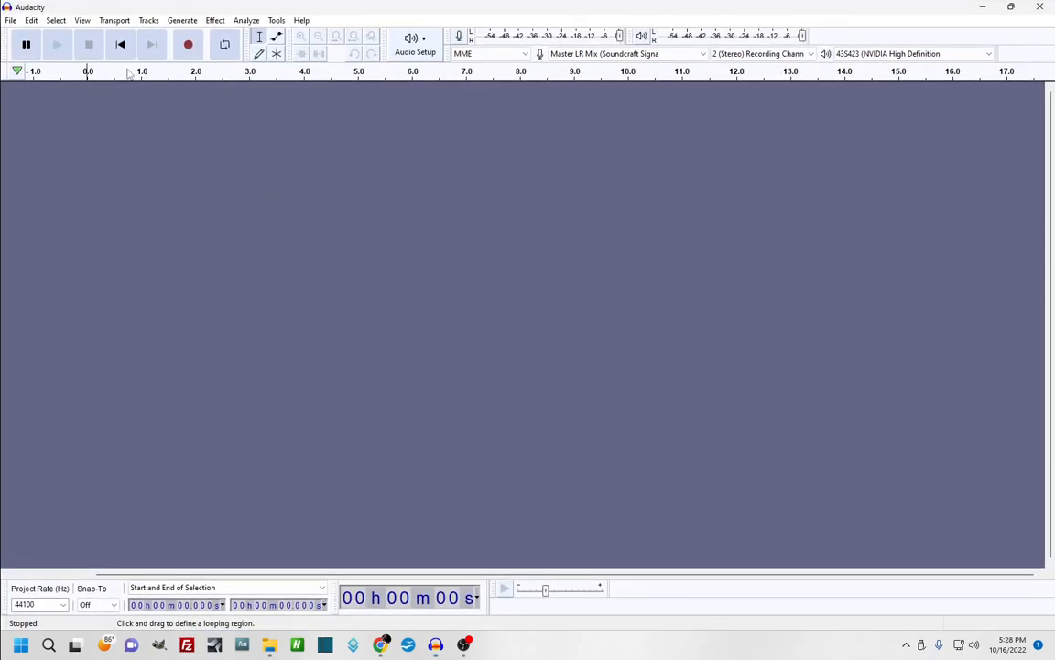
Record a new stereo voice take of about 15.5 seconds and set playback at 1.9 s
{"action": "left_click", "coordinate": [188, 45]}
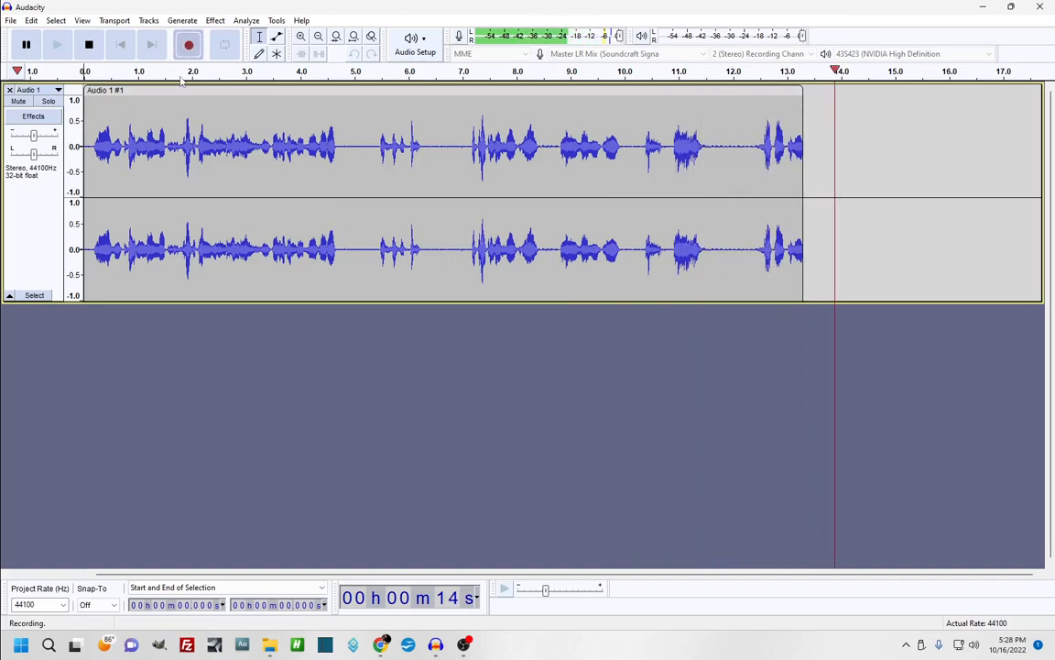
{"action": "key", "text": "space"}
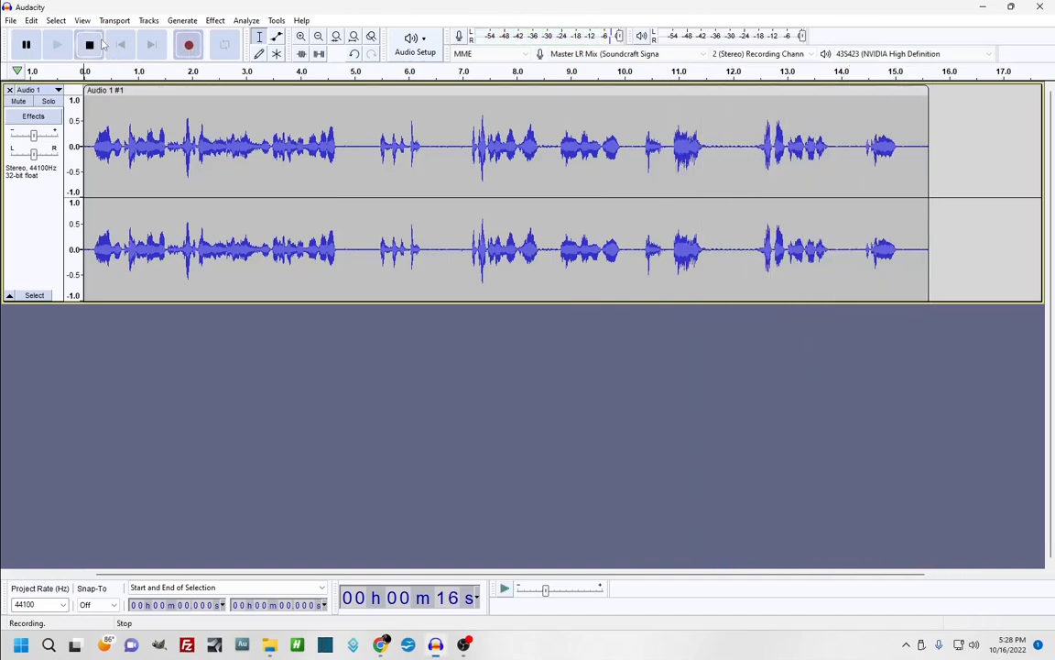
{"action": "left_click", "coordinate": [185, 151]}
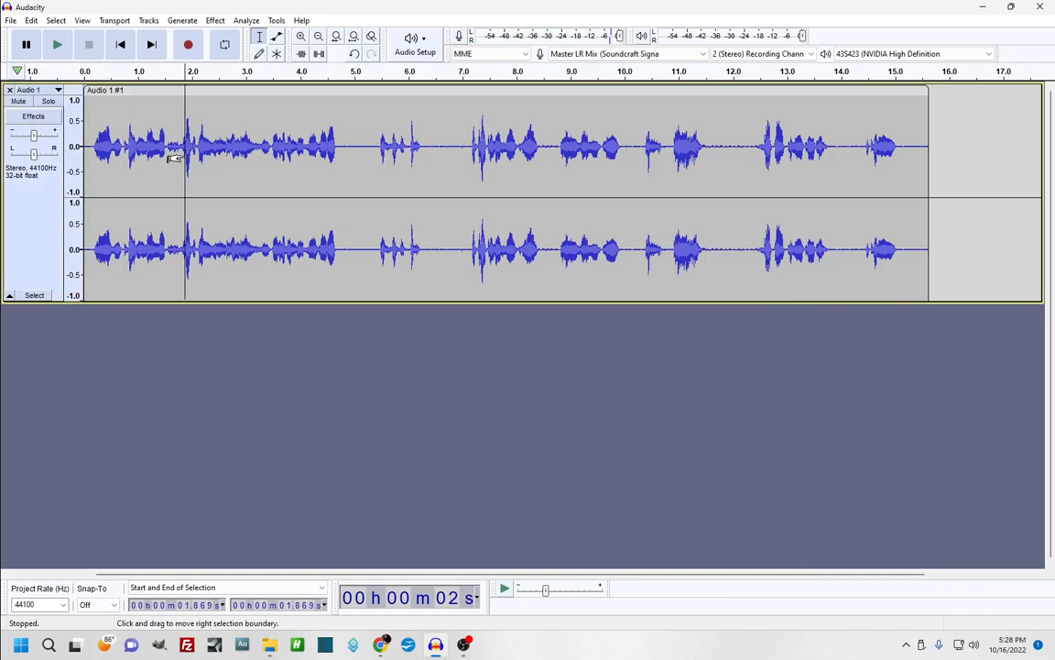
Play the take from 1.9 s, then select the pause from 4.69 s to about 7.2 s
{"action": "key", "text": "space"}
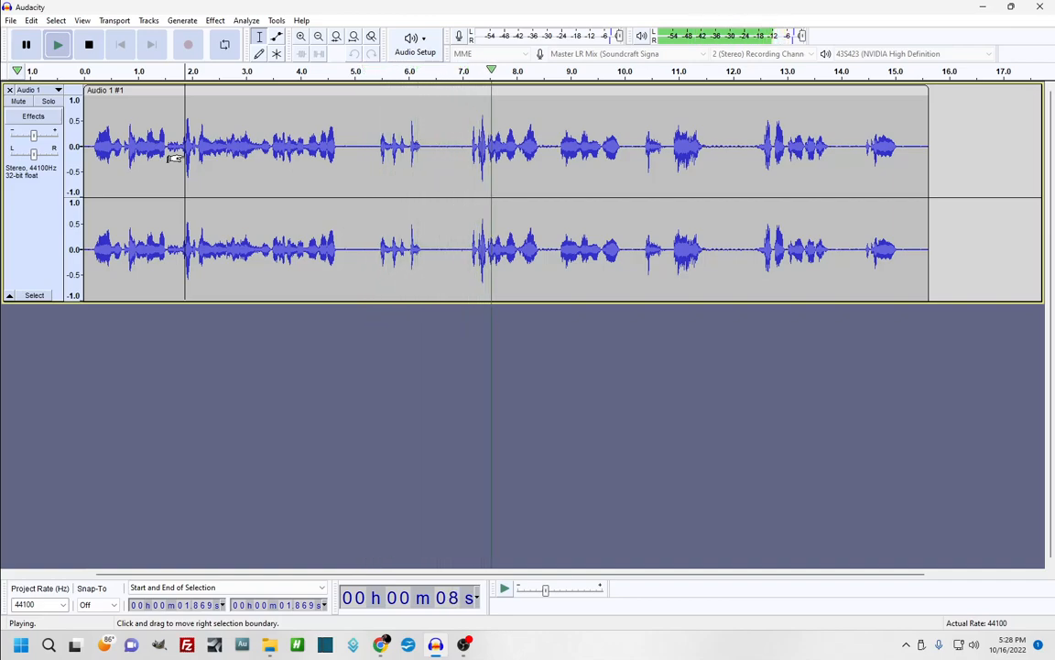
{"action": "key", "text": "space"}
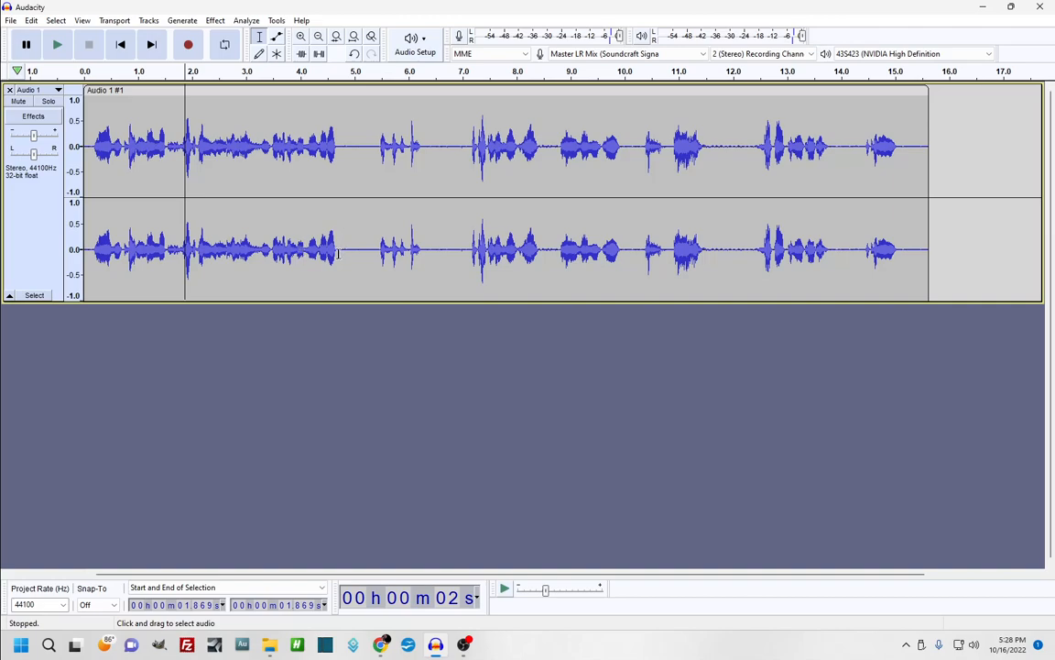
{"action": "left_click_drag", "start_coordinate": [337, 249], "coordinate": [368, 249]}
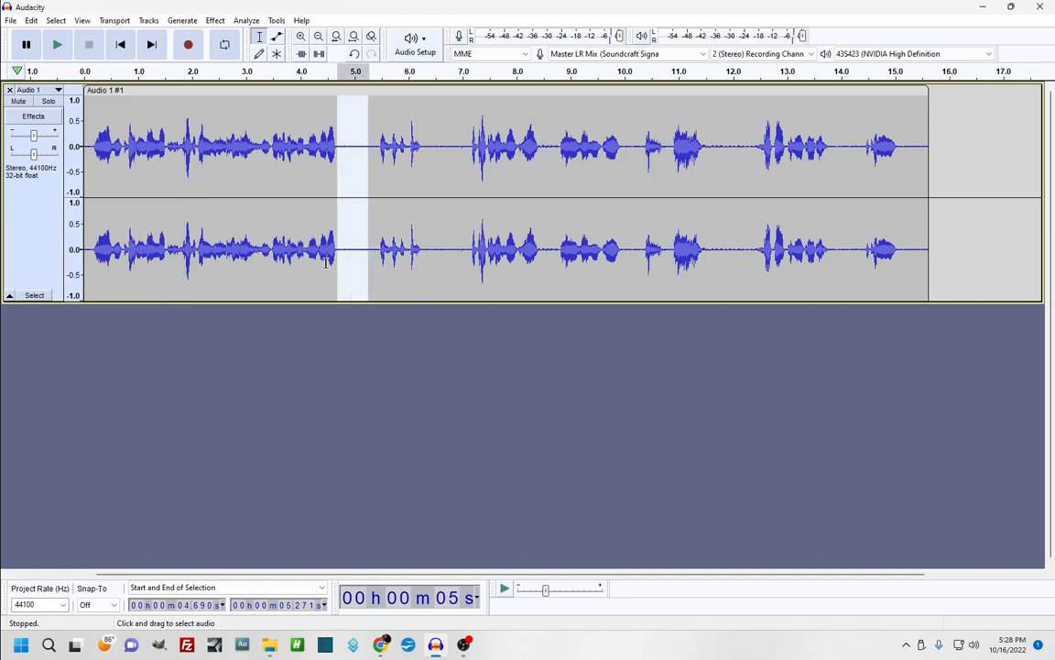
{"action": "left_click", "coordinate": [313, 254]}
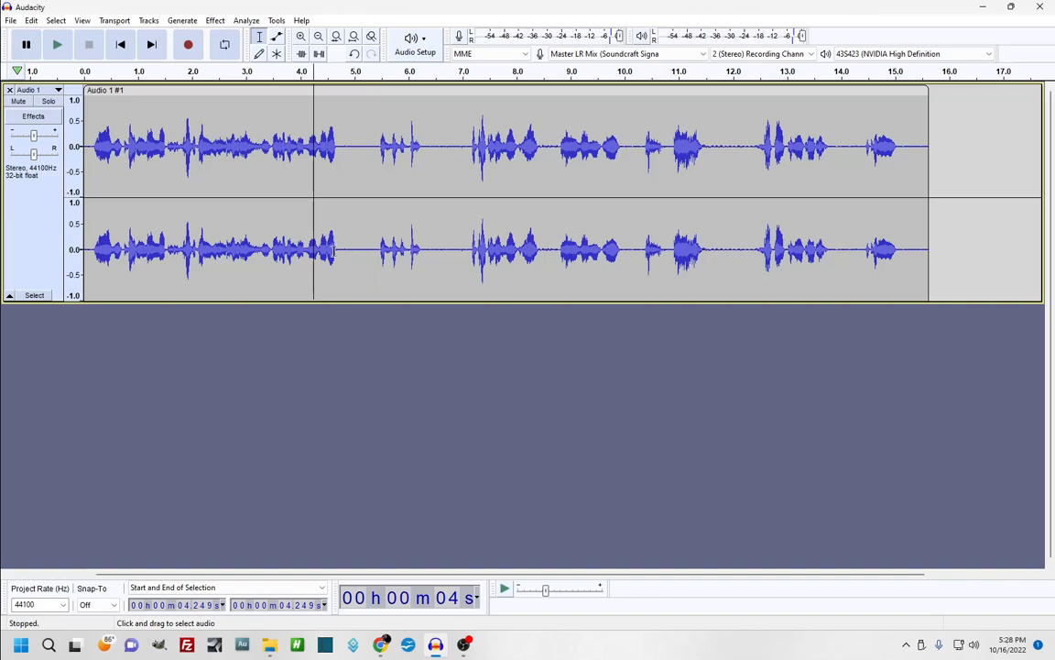
{"action": "left_click_drag", "start_coordinate": [336, 251], "coordinate": [470, 267]}
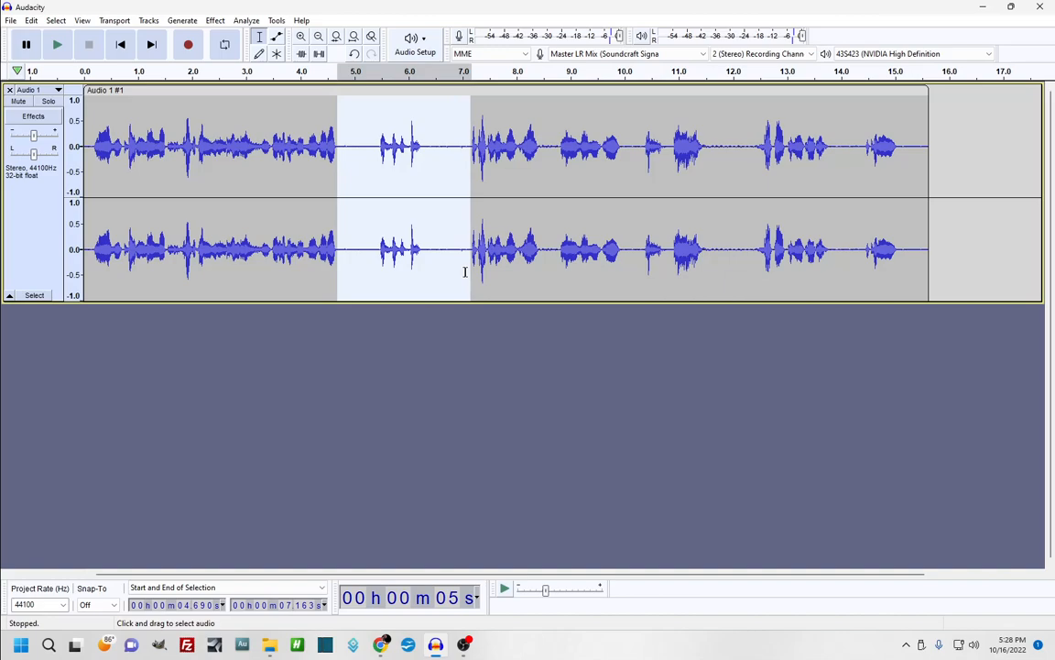
Delete the selected pause, play across the cut from 2.7 s, then undo it
{"action": "key", "text": "Delete"}
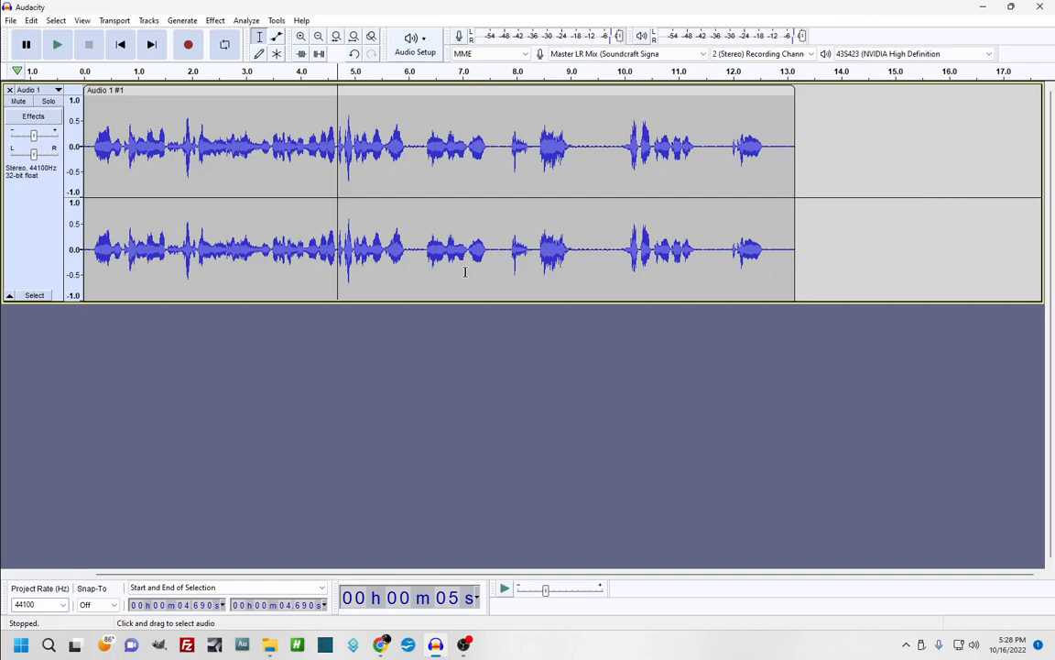
{"action": "left_click", "coordinate": [230, 250]}
{"action": "key", "text": "space"}
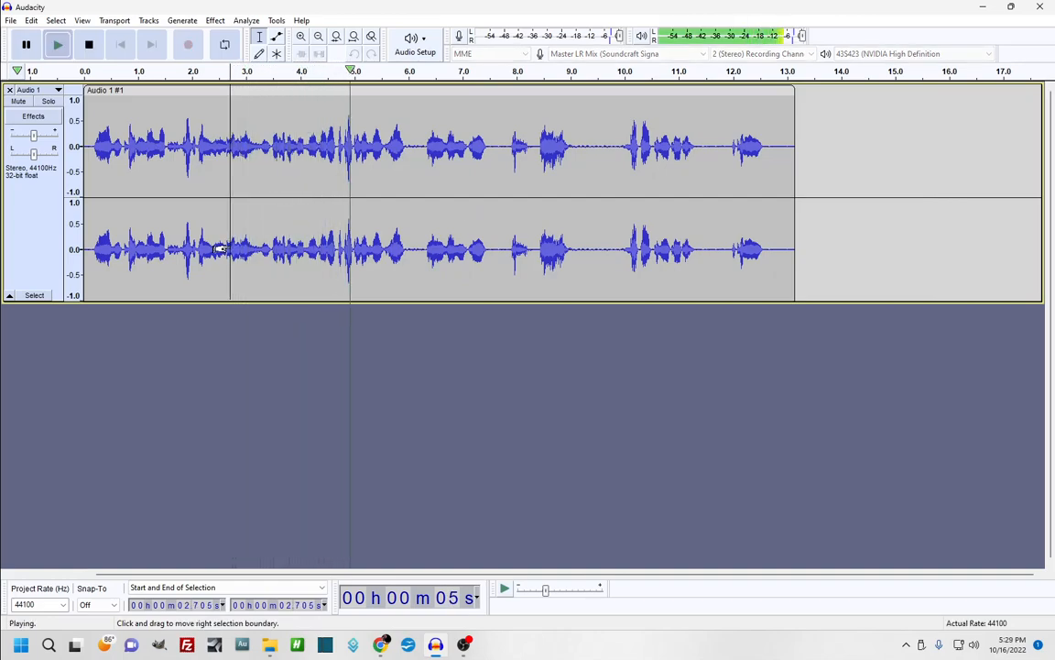
{"action": "key", "text": "space"}
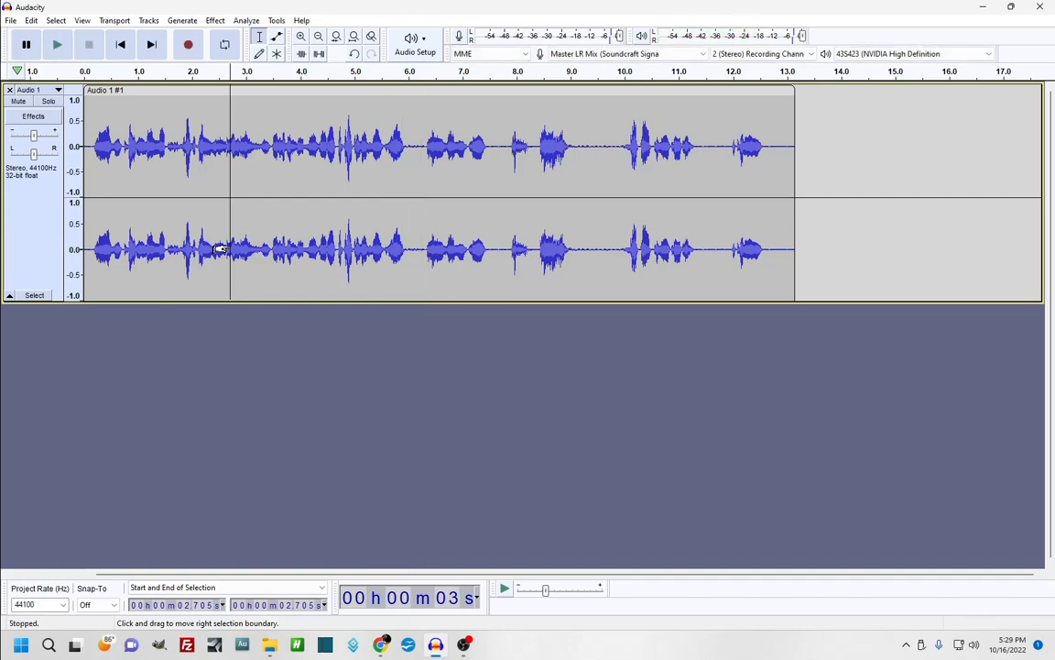
{"action": "key", "text": "ctrl+z"}
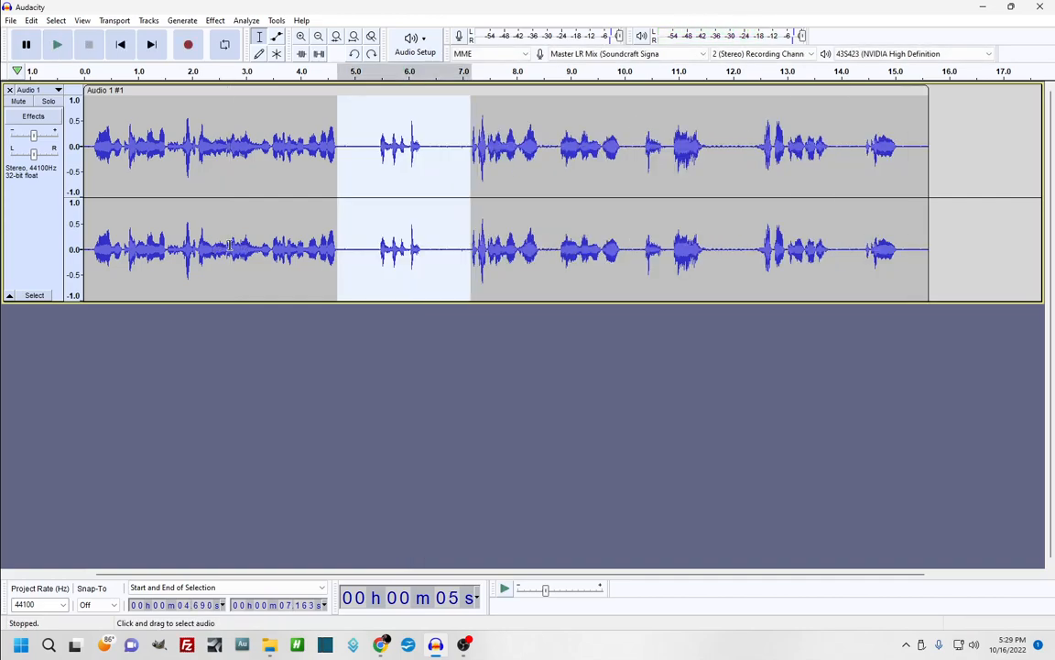
Cut the pause from 4.807 s to 7.105 s and replay the edit from 2.75 s
{"action": "left_click", "coordinate": [350, 234]}
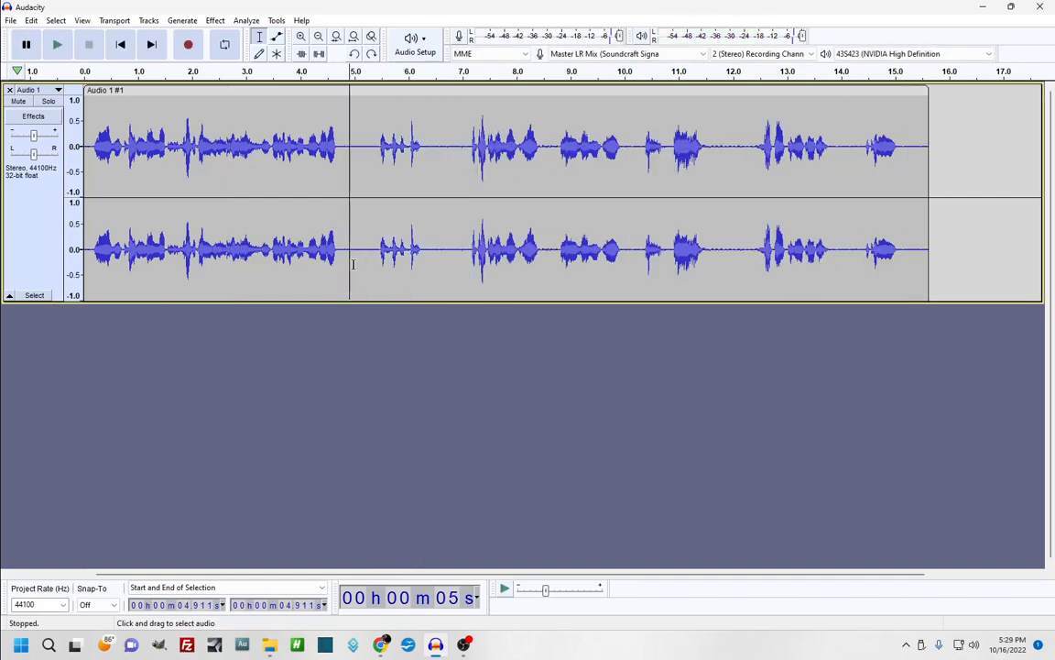
{"action": "left_click_drag", "start_coordinate": [343, 251], "coordinate": [467, 266]}
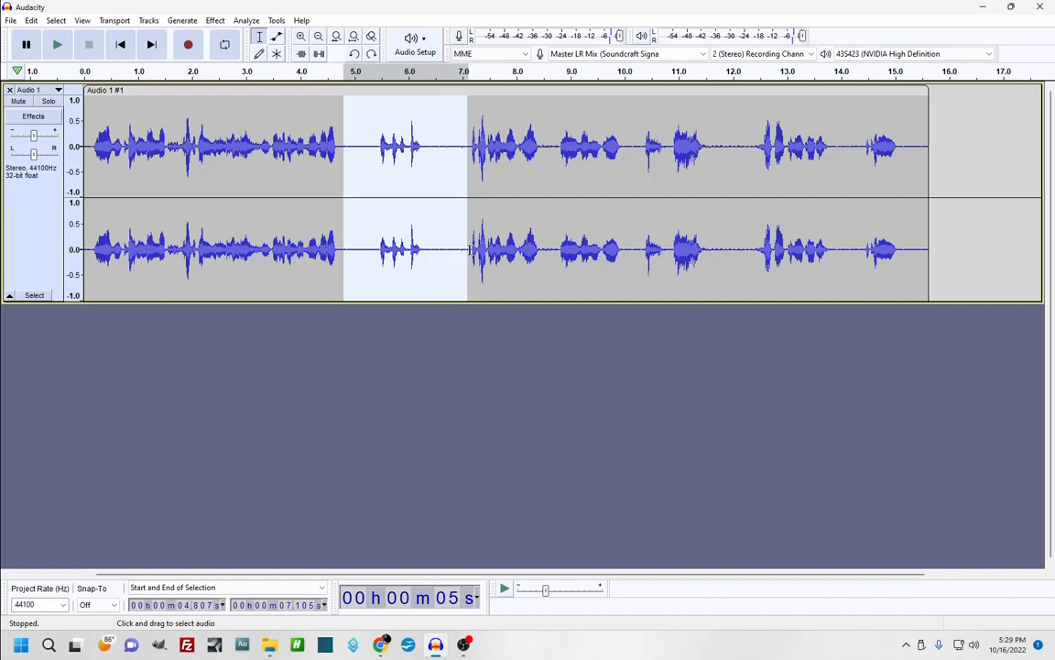
{"action": "key", "text": "Delete"}
{"action": "left_click", "coordinate": [233, 240]}
{"action": "key", "text": "space"}
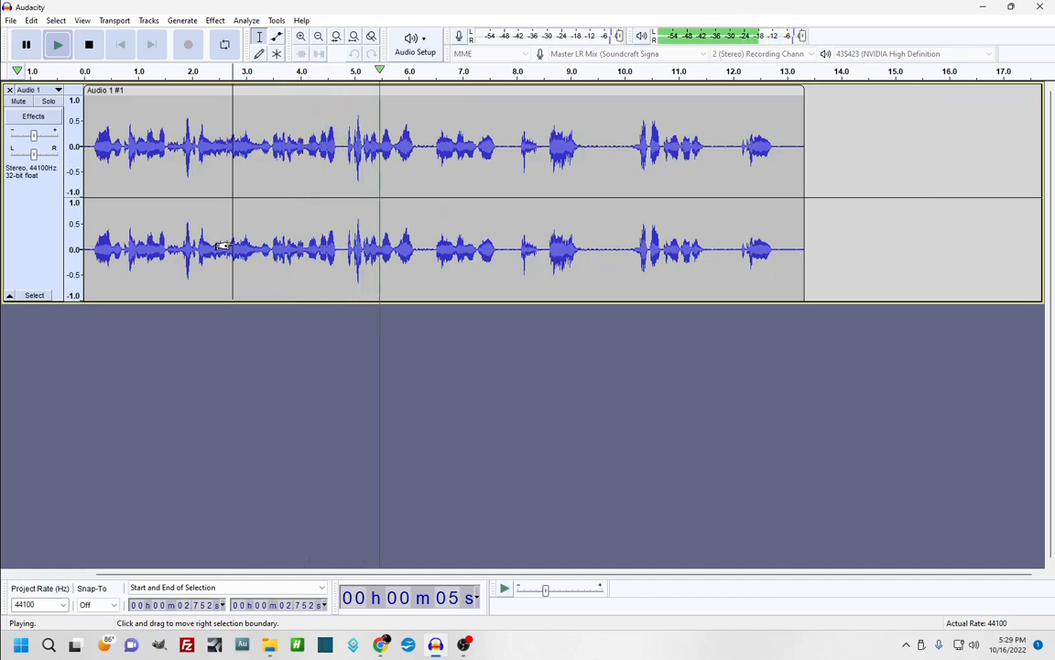
{"action": "key", "text": "space"}
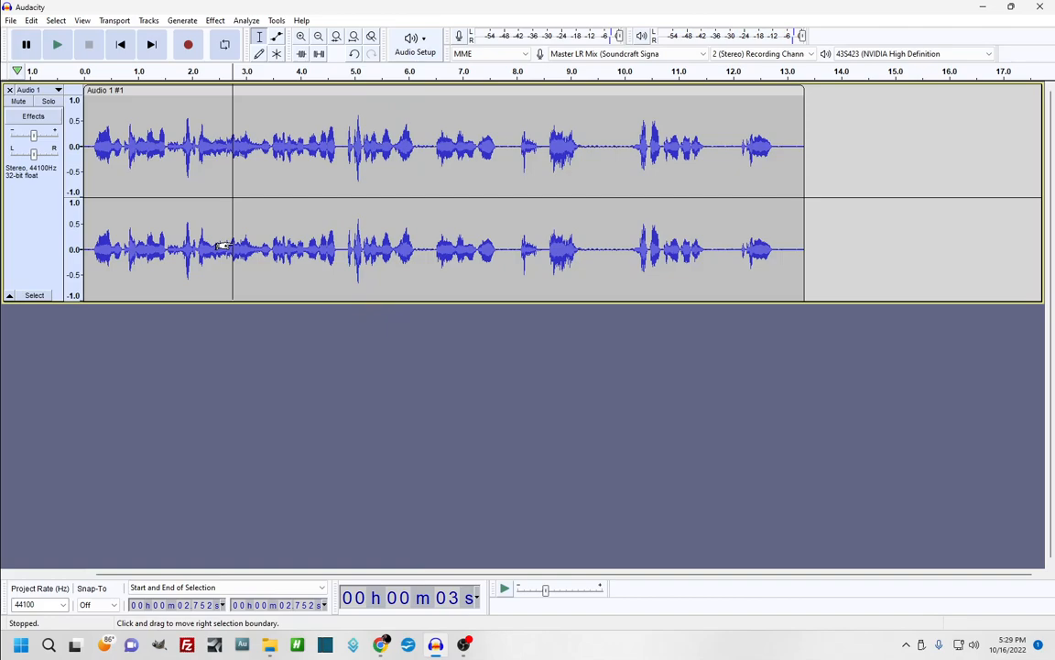
{"action": "key", "text": "space"}
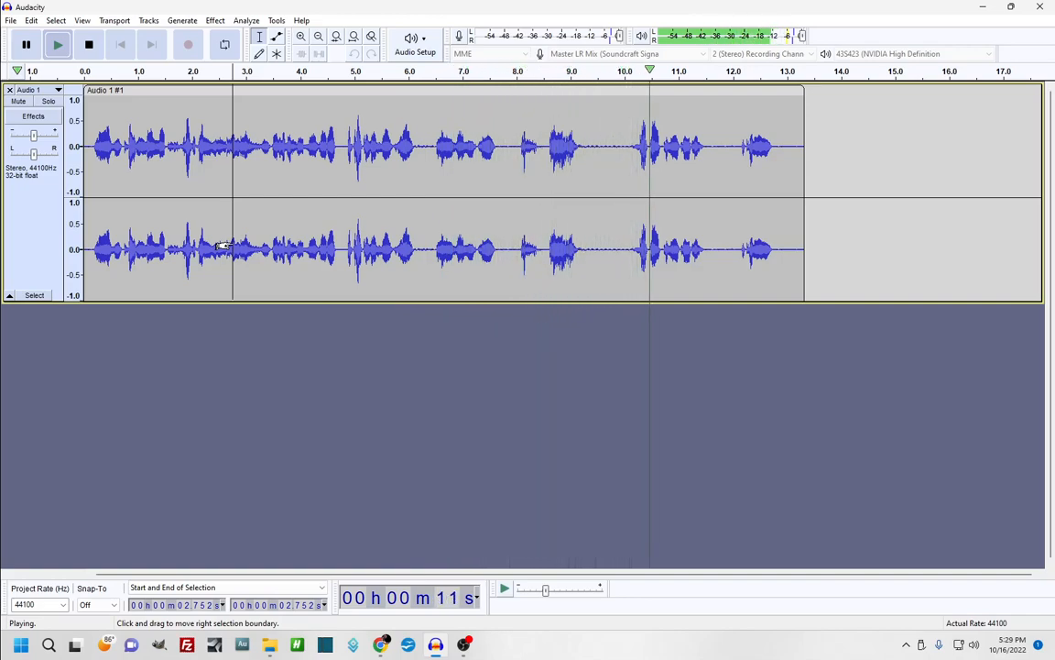
{"action": "key", "text": "space"}
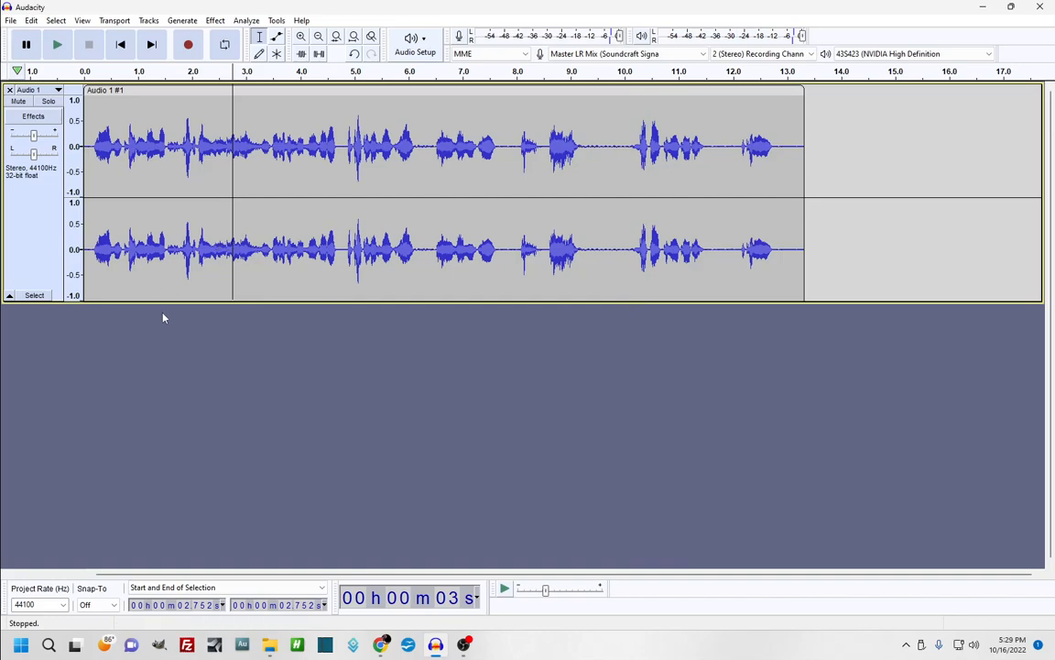
Cut the second pause from 7.73 to 10.16 s and play from 4.6 s to check
{"action": "left_click_drag", "start_coordinate": [502, 261], "coordinate": [628, 268]}
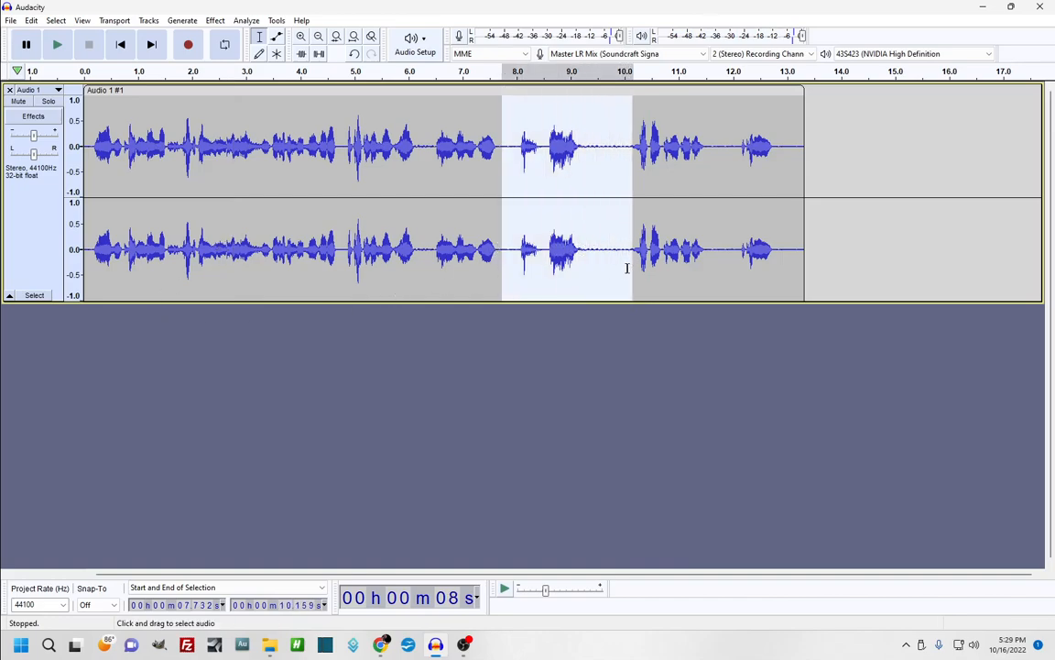
{"action": "key", "text": "Delete"}
{"action": "left_click", "coordinate": [332, 249]}
{"action": "key", "text": "space"}
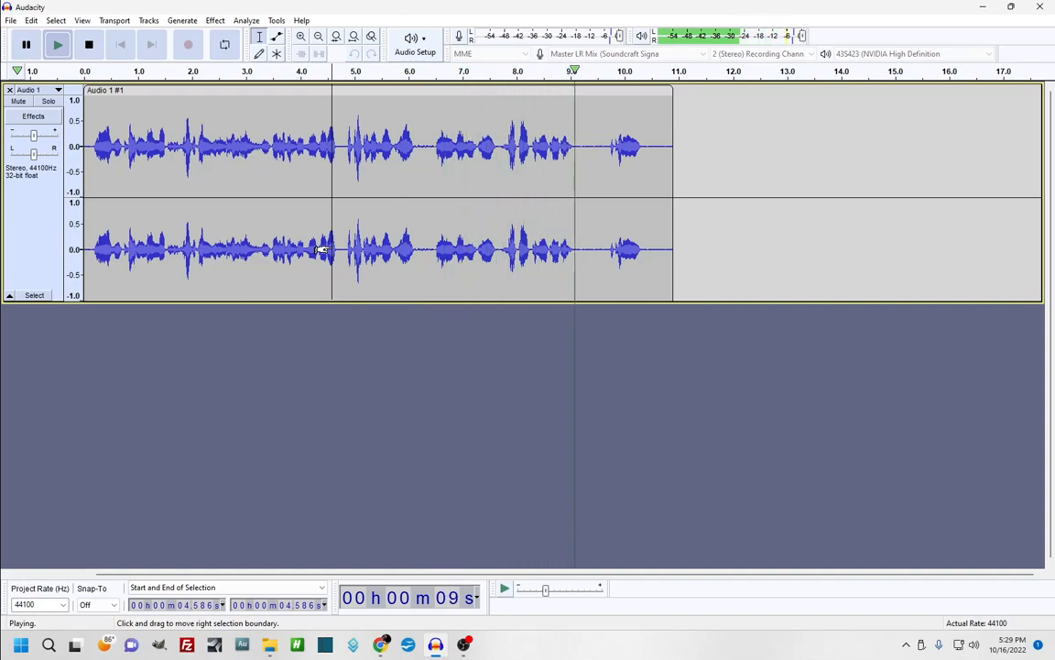
{"action": "key", "text": "space"}
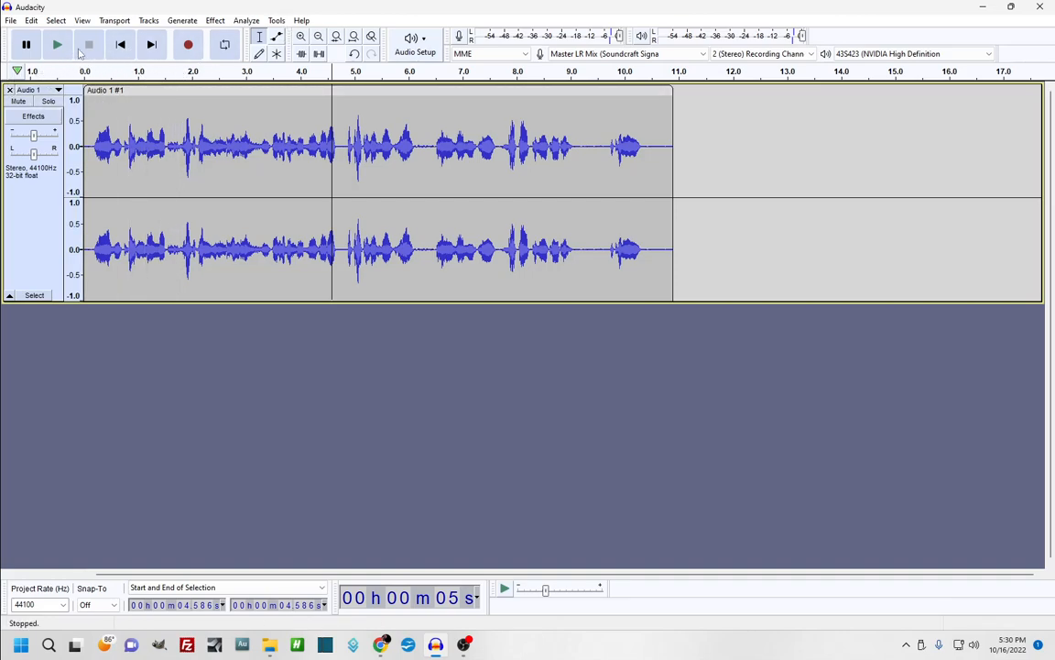
Close the current project without saving and start recording a new take
{"action": "left_click", "coordinate": [10, 20]}
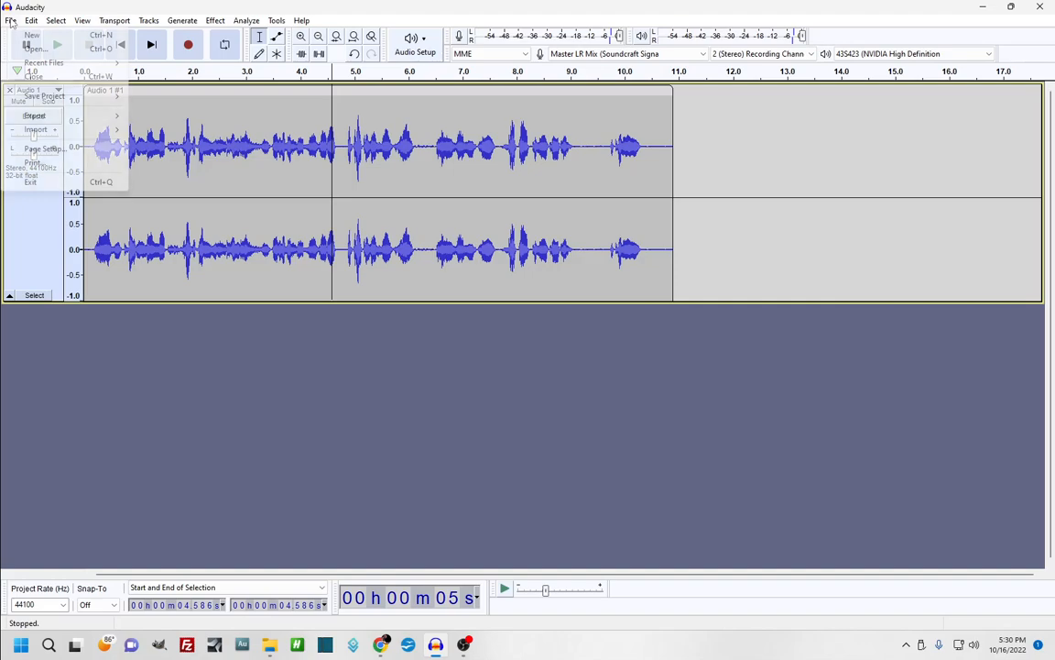
{"action": "left_click", "coordinate": [27, 76]}
{"action": "left_click", "coordinate": [555, 317]}
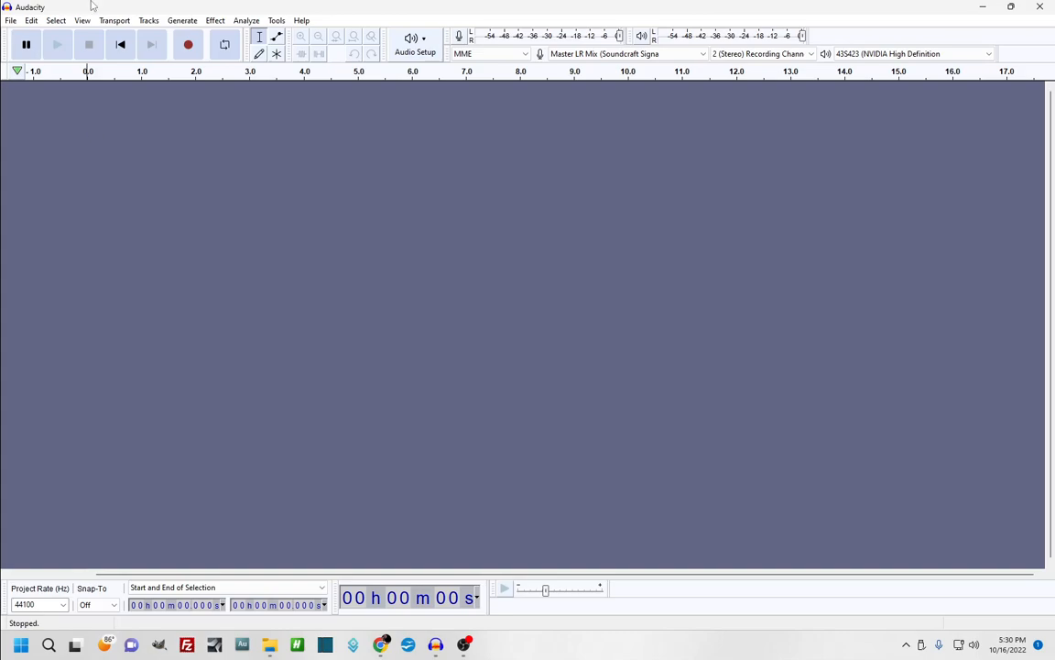
{"action": "left_click", "coordinate": [177, 55]}
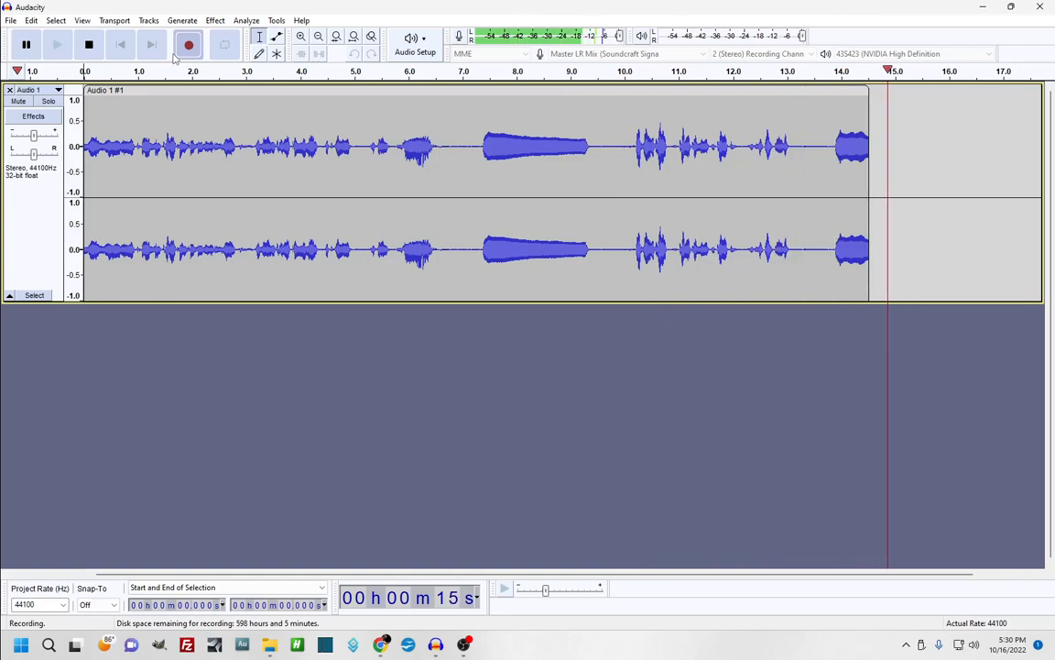
Stop the recording and select the sustained note from about 6.7 to 9.95 s
{"action": "key", "text": "space"}
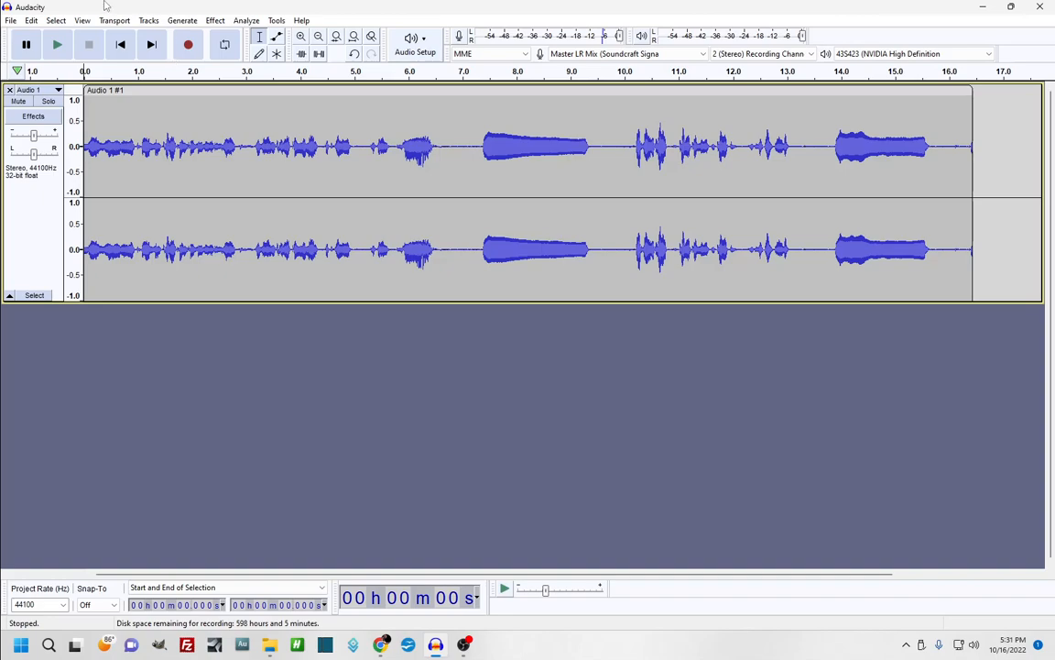
{"action": "left_click_drag", "start_coordinate": [445, 249], "coordinate": [620, 249]}
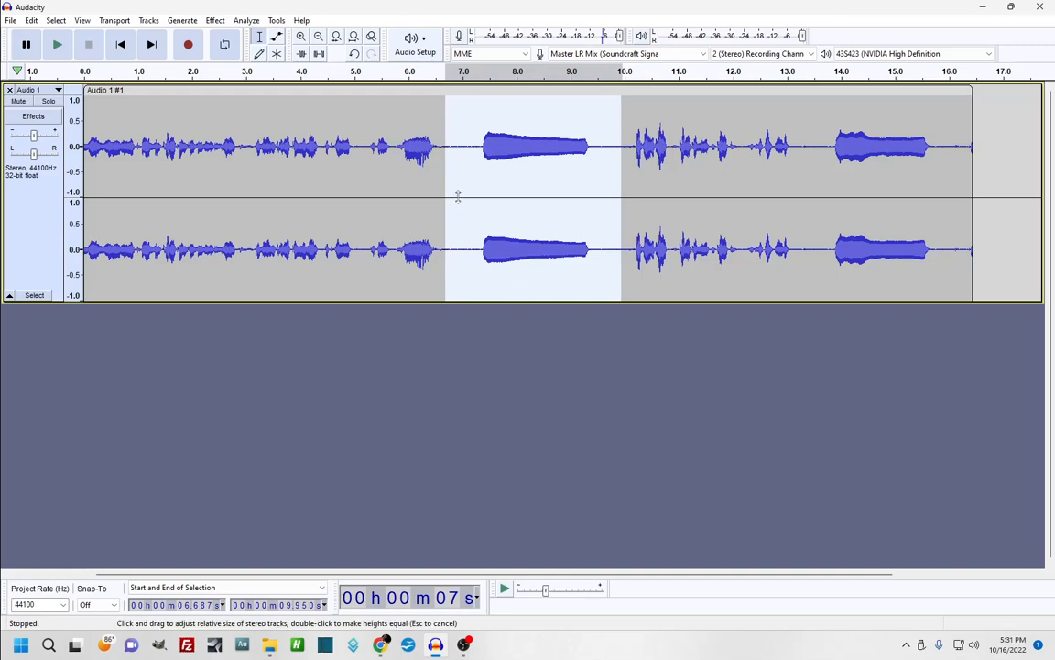
Cut the 7.0–9.66 s passage and paste it at the clip end, 13.85 s
{"action": "left_click", "coordinate": [425, 255]}
{"action": "left_click_drag", "start_coordinate": [462, 239], "coordinate": [604, 238]}
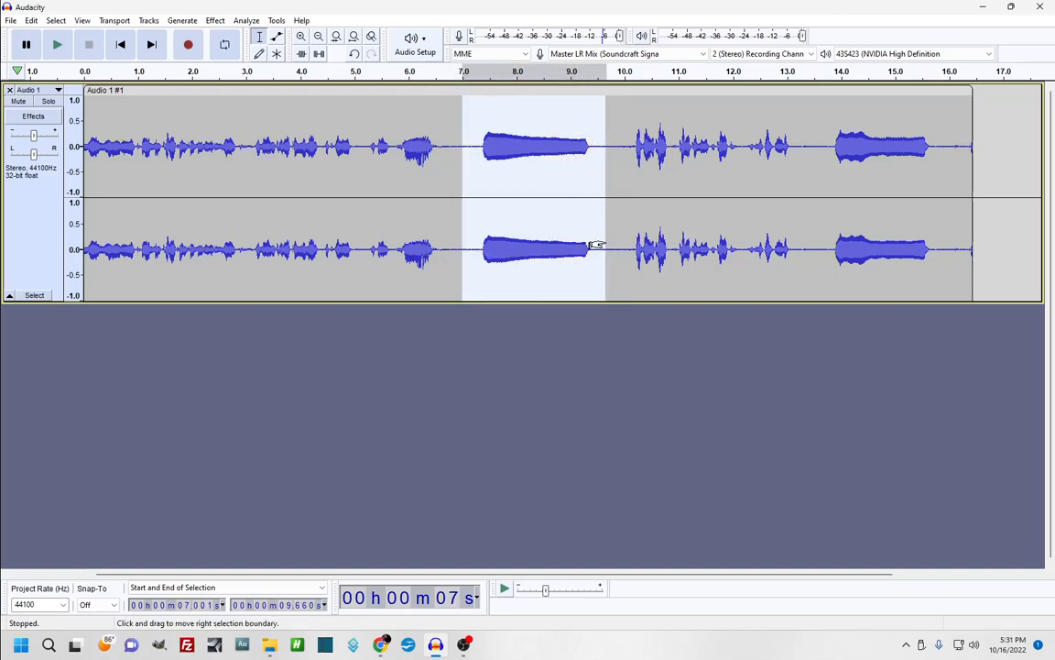
{"action": "left_click", "coordinate": [31, 21]}
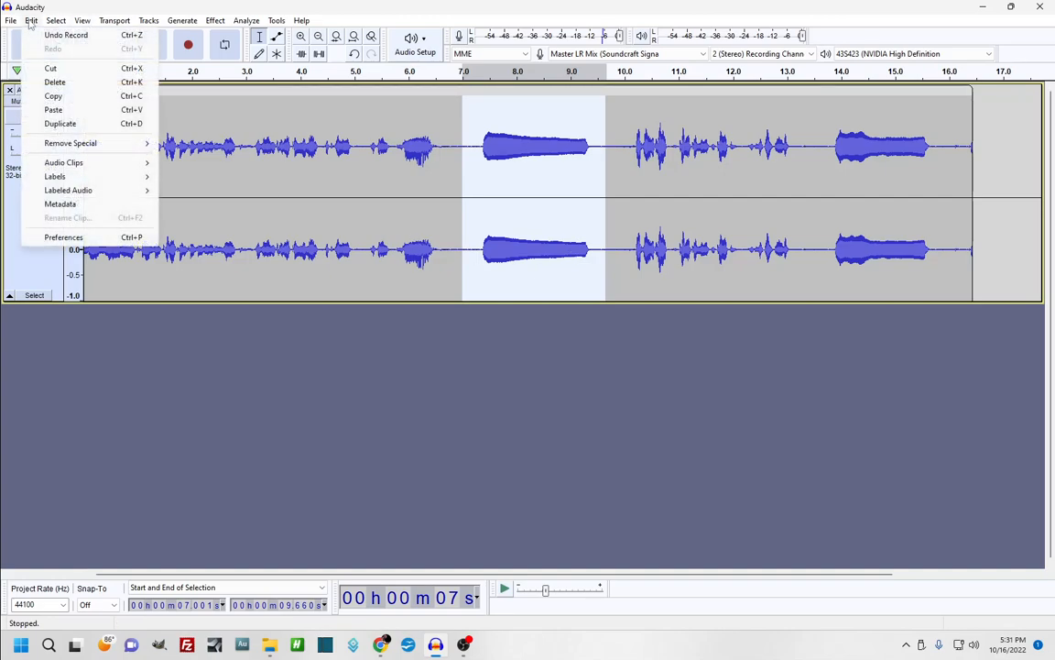
{"action": "left_click", "coordinate": [55, 73]}
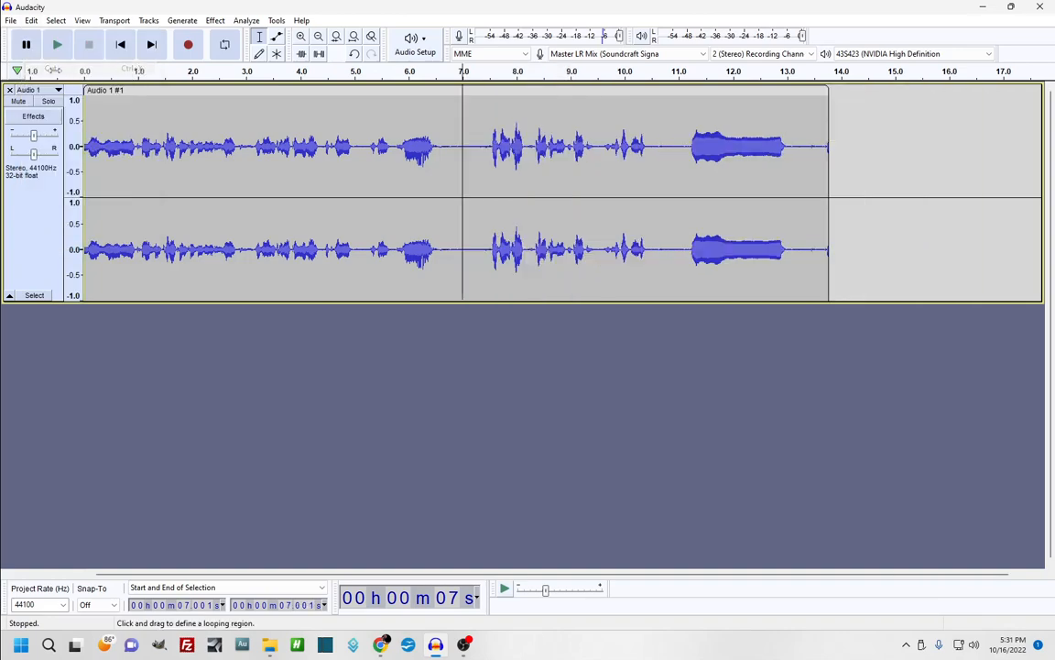
{"action": "left_click", "coordinate": [832, 190]}
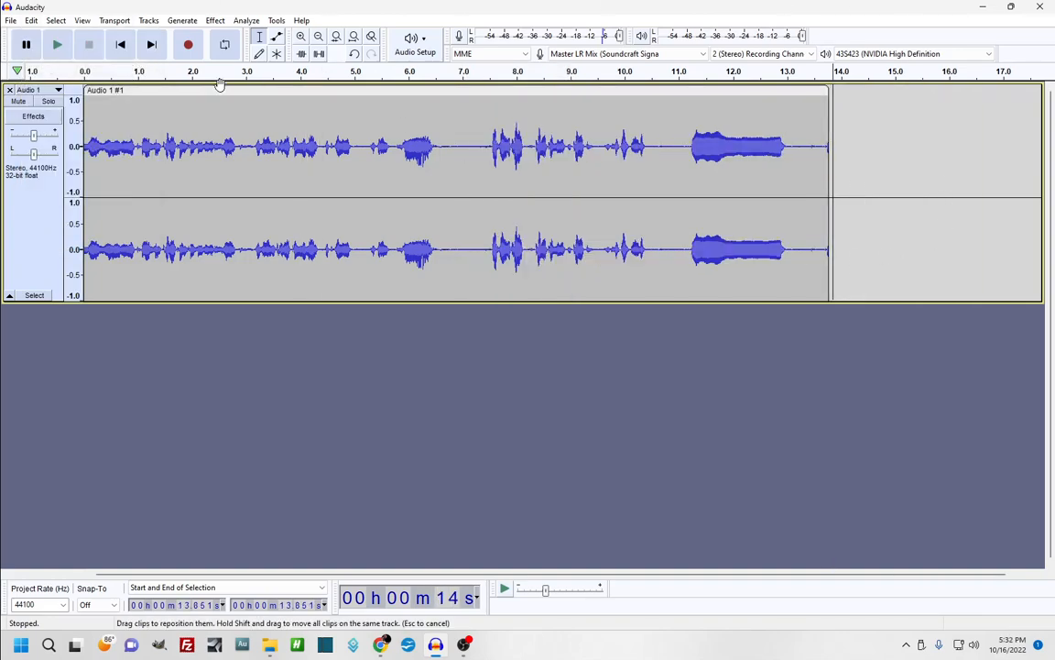
{"action": "left_click", "coordinate": [31, 20]}
{"action": "left_click", "coordinate": [51, 111]}
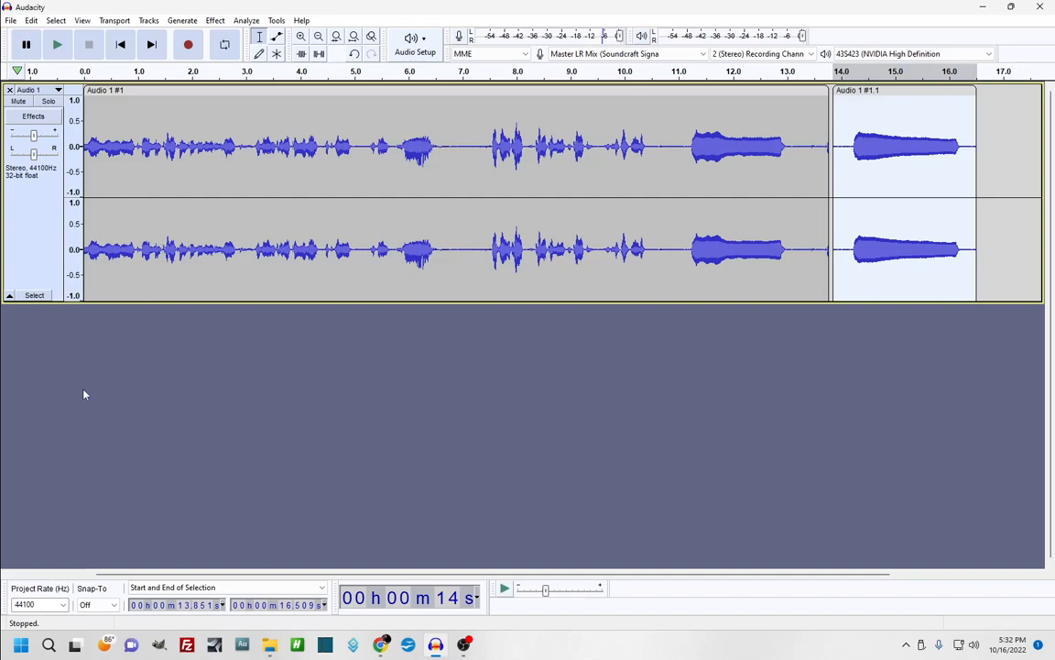
Close the split two-clip voice project, discarding its changes
{"action": "left_click", "coordinate": [12, 20]}
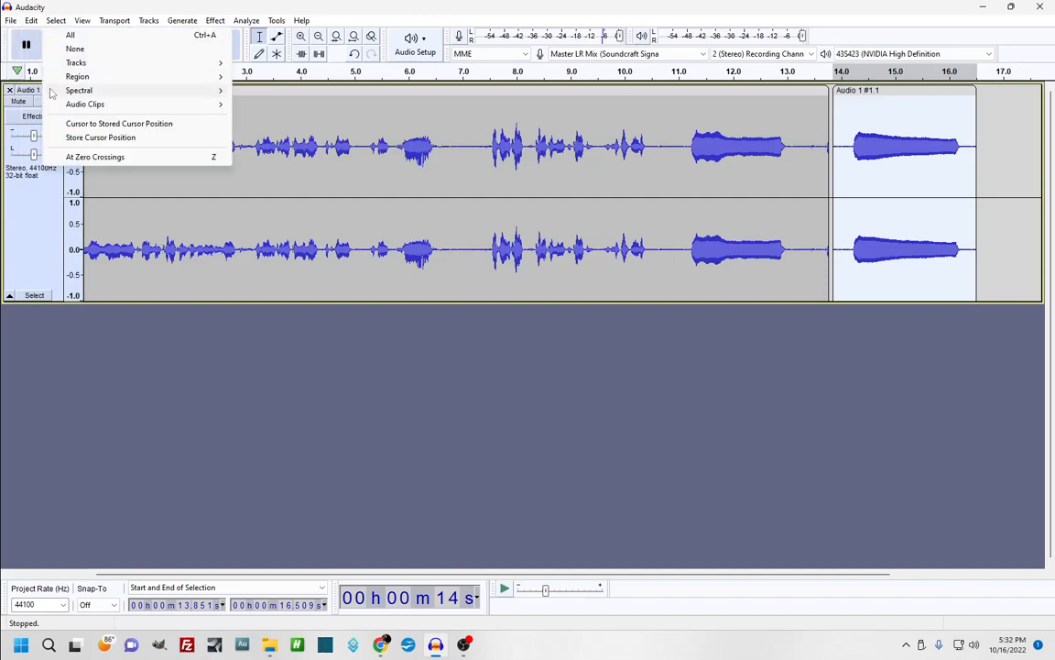
{"action": "left_click", "coordinate": [33, 77]}
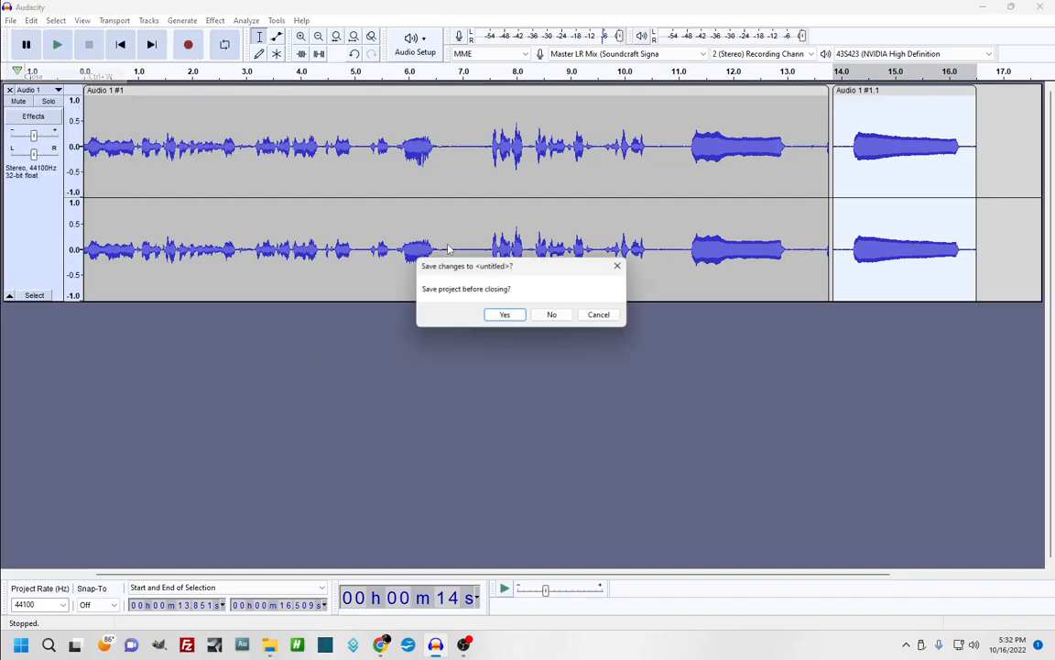
{"action": "left_click", "coordinate": [557, 316]}
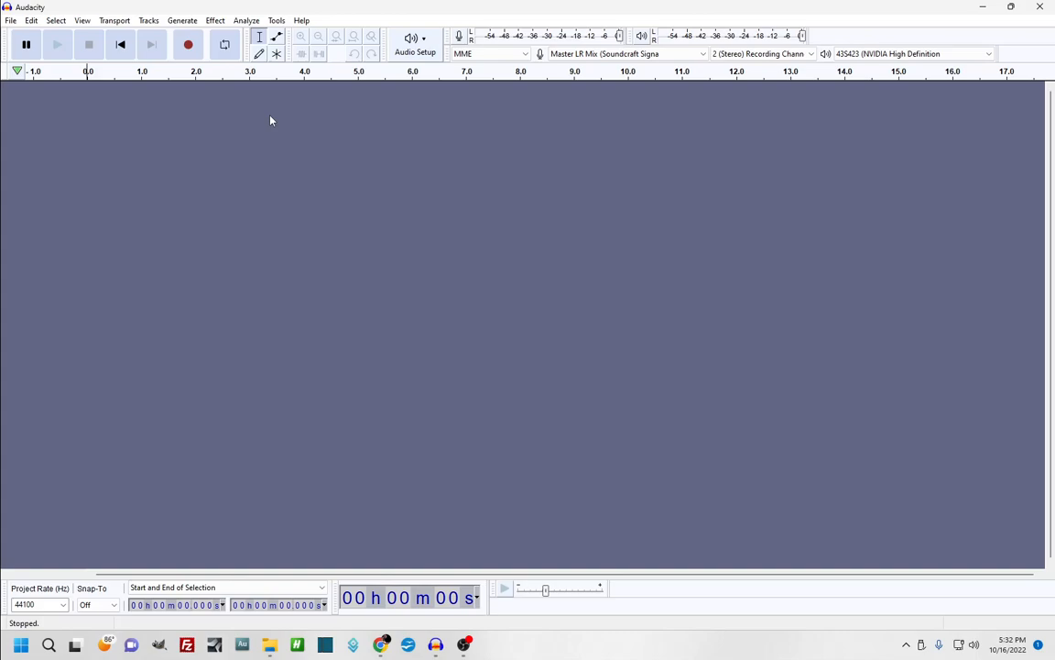
Record a fresh voice take of about 11.8 seconds, then stop
{"action": "left_click", "coordinate": [189, 45]}
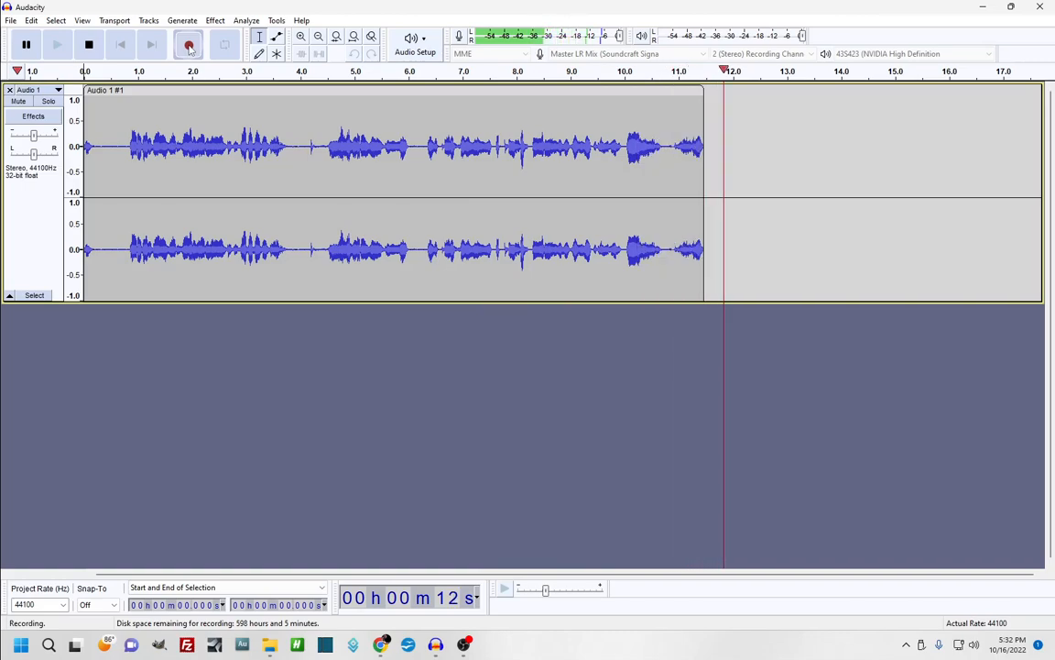
{"action": "key", "text": "space"}
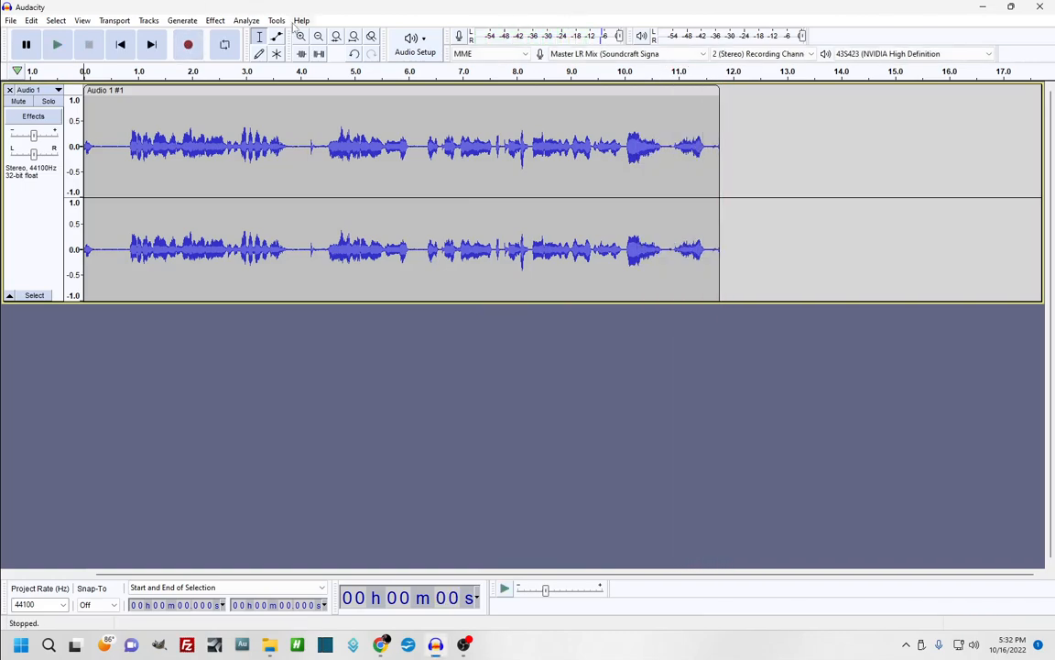
Import the Full Instrument Hands audio file from the Desktop via File > Import > Audio
{"action": "left_click", "coordinate": [10, 20]}
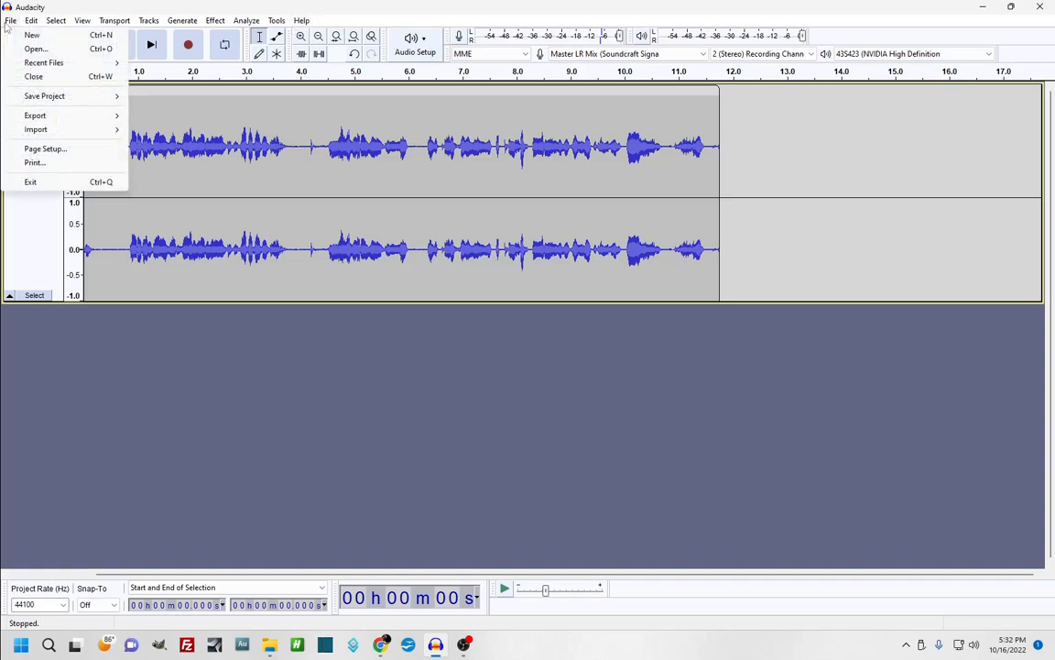
{"action": "mouse_move", "coordinate": [79, 134]}
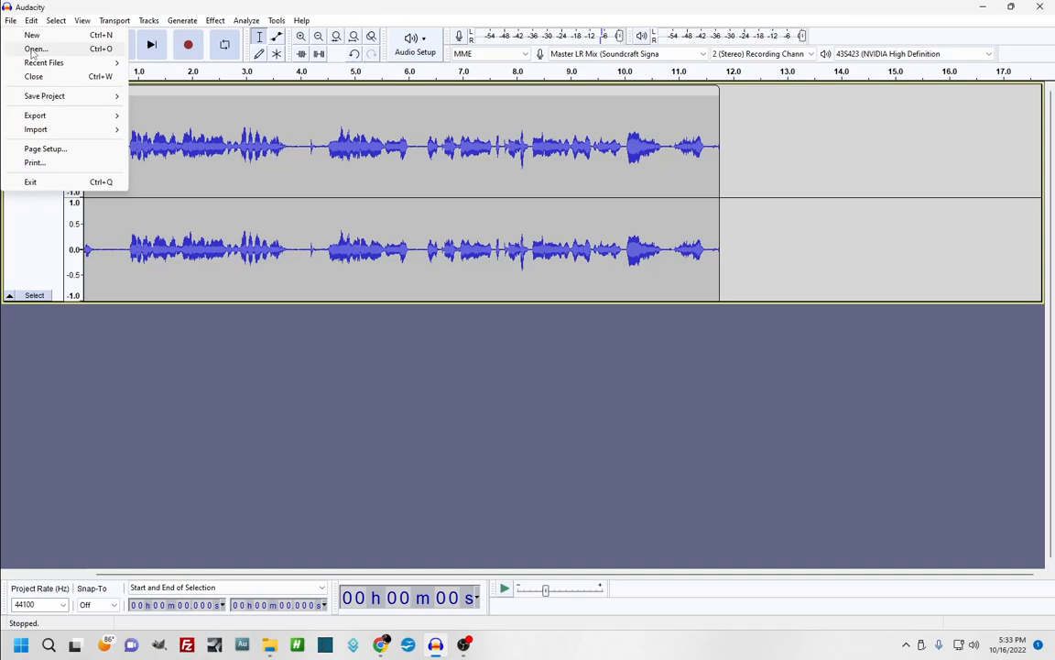
{"action": "mouse_move", "coordinate": [41, 129]}
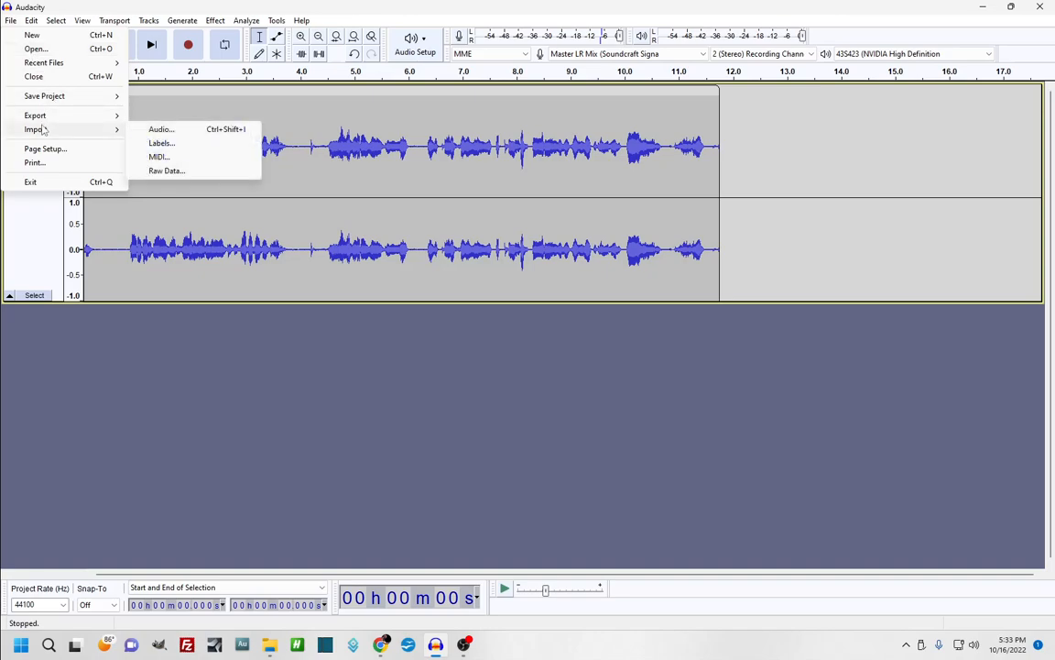
{"action": "left_click", "coordinate": [163, 131]}
{"action": "scroll", "coordinate": [166, 130], "scroll_direction": "down", "scroll_amount": 3}
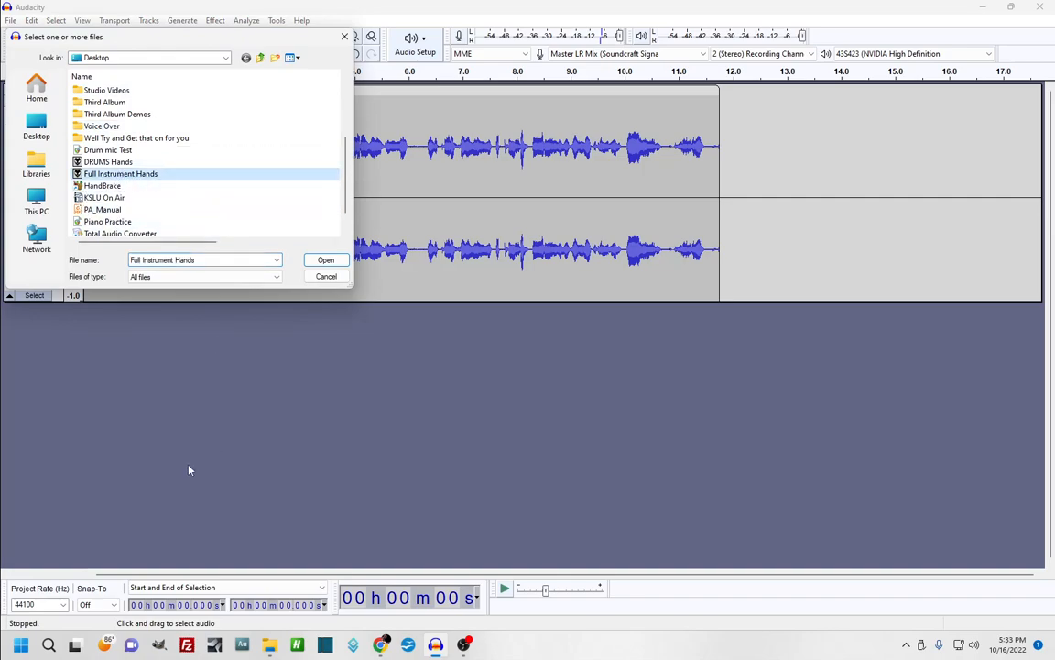
{"action": "key", "text": "Return"}
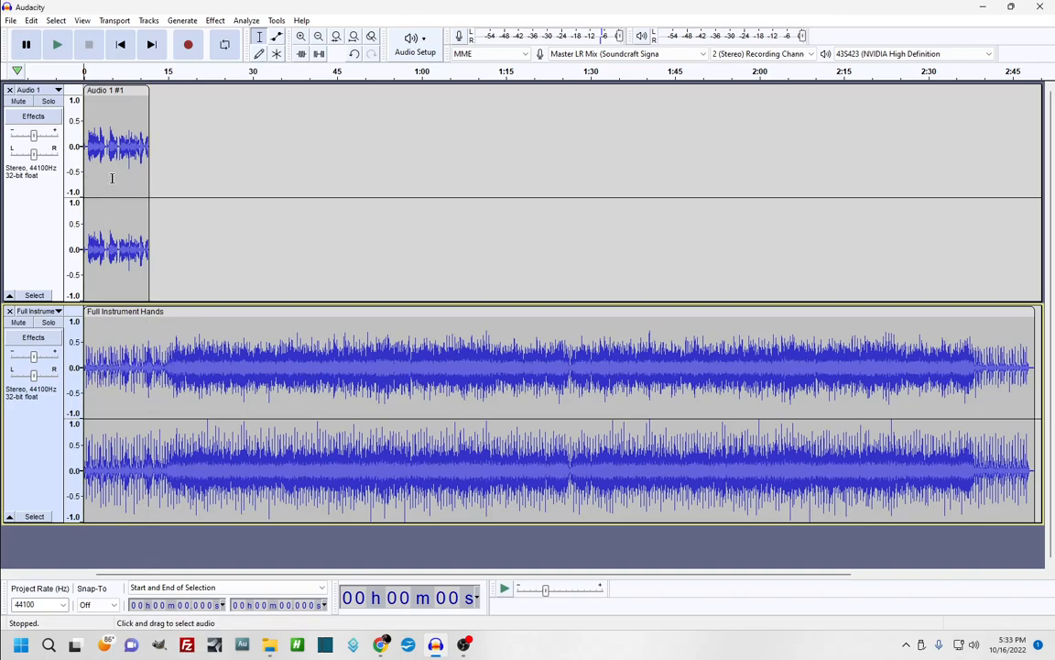
Briefly mute and unmute Audio 1, then shrink the heights of both tracks
{"action": "left_click", "coordinate": [18, 102]}
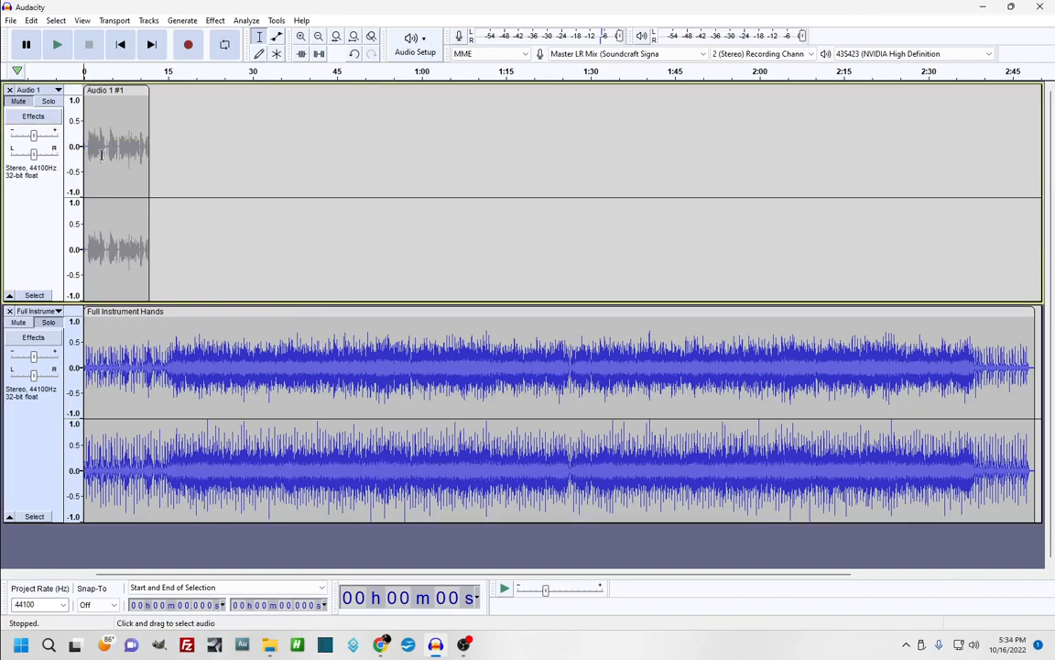
{"action": "left_click", "coordinate": [18, 102]}
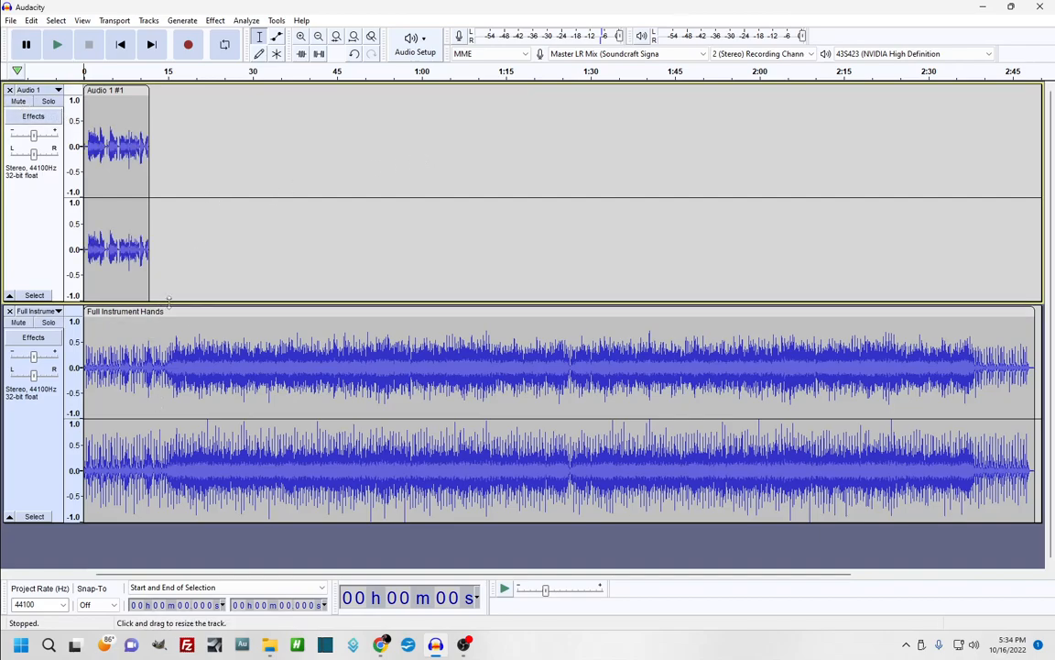
{"action": "left_click_drag", "start_coordinate": [169, 300], "coordinate": [174, 183]}
{"action": "left_click_drag", "start_coordinate": [146, 406], "coordinate": [158, 312]}
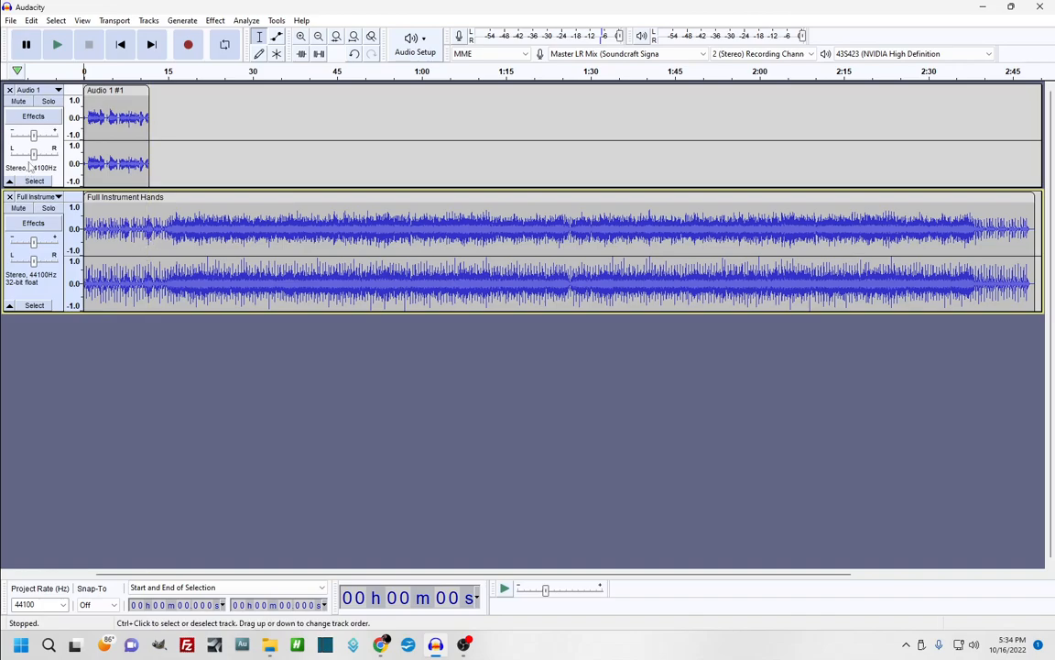
Mute the Audio 1 voice and play the music, marking a point near 9.147 s
{"action": "left_click", "coordinate": [19, 102]}
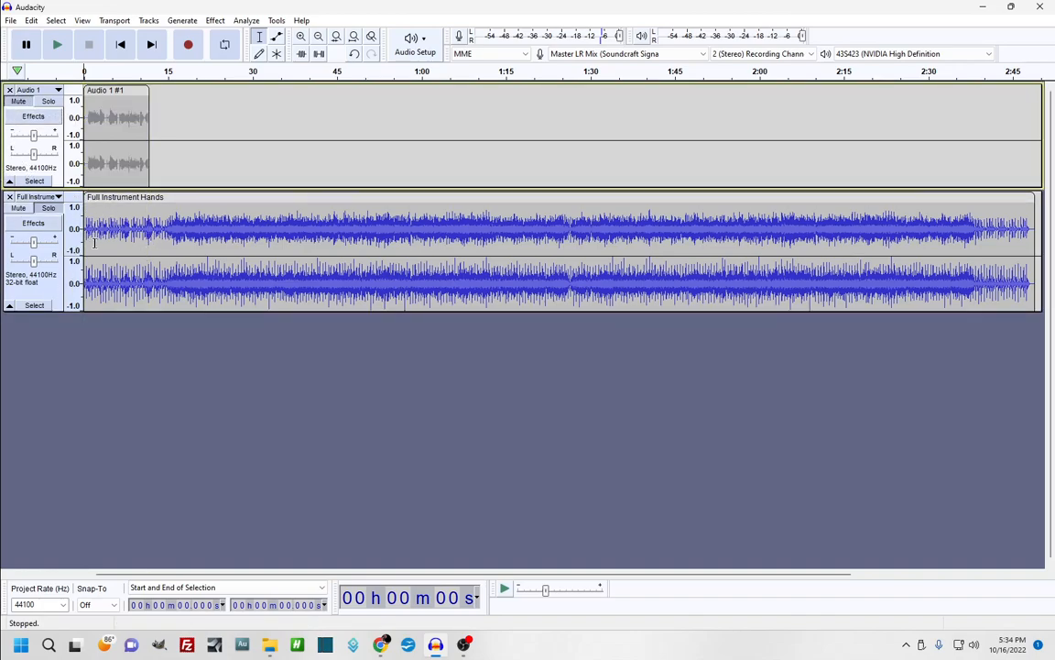
{"action": "left_click", "coordinate": [57, 44]}
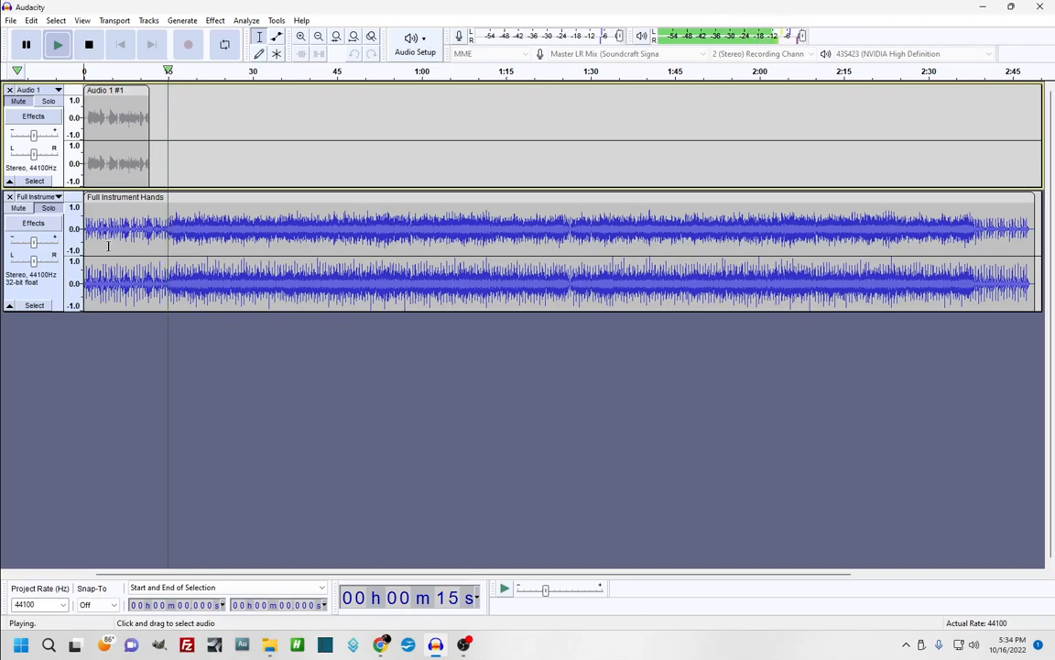
{"action": "left_click", "coordinate": [136, 236]}
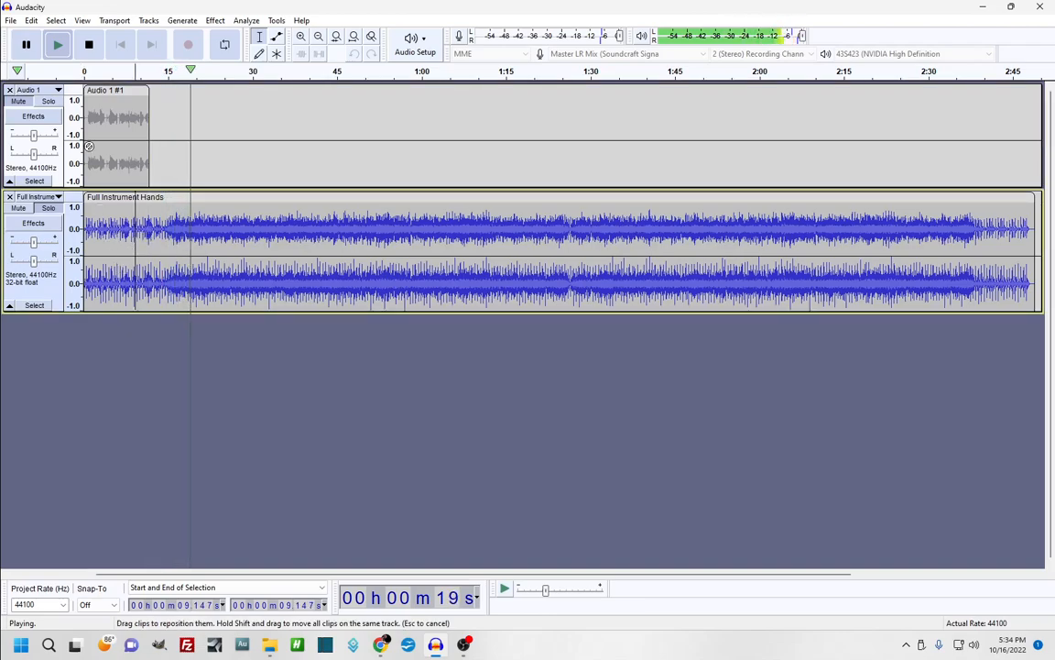
{"action": "key", "text": "space"}
Replay the music from 8.478 s, then stop playback
{"action": "left_click", "coordinate": [132, 223]}
{"action": "left_click", "coordinate": [53, 49]}
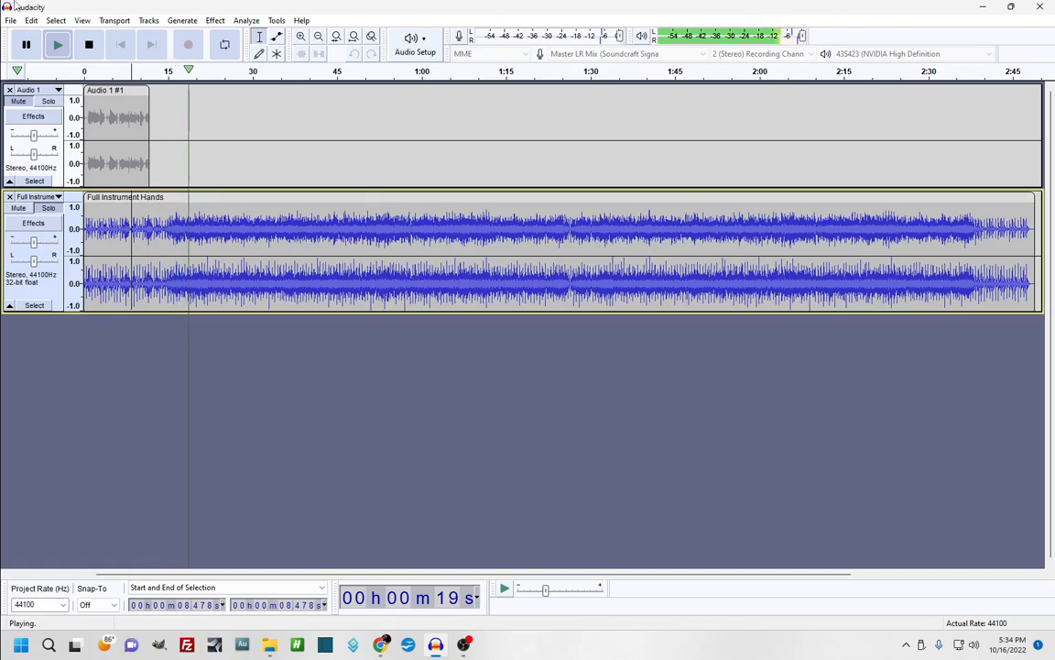
{"action": "left_click", "coordinate": [89, 45]}
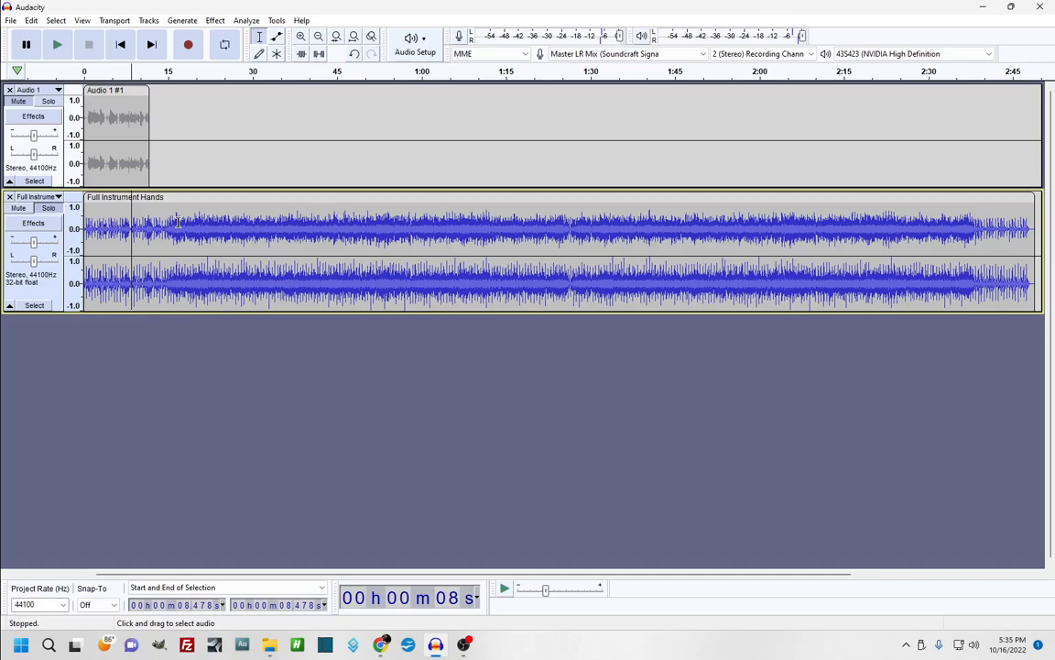
{"action": "left_click", "coordinate": [300, 37]}
{"action": "left_click", "coordinate": [301, 37]}
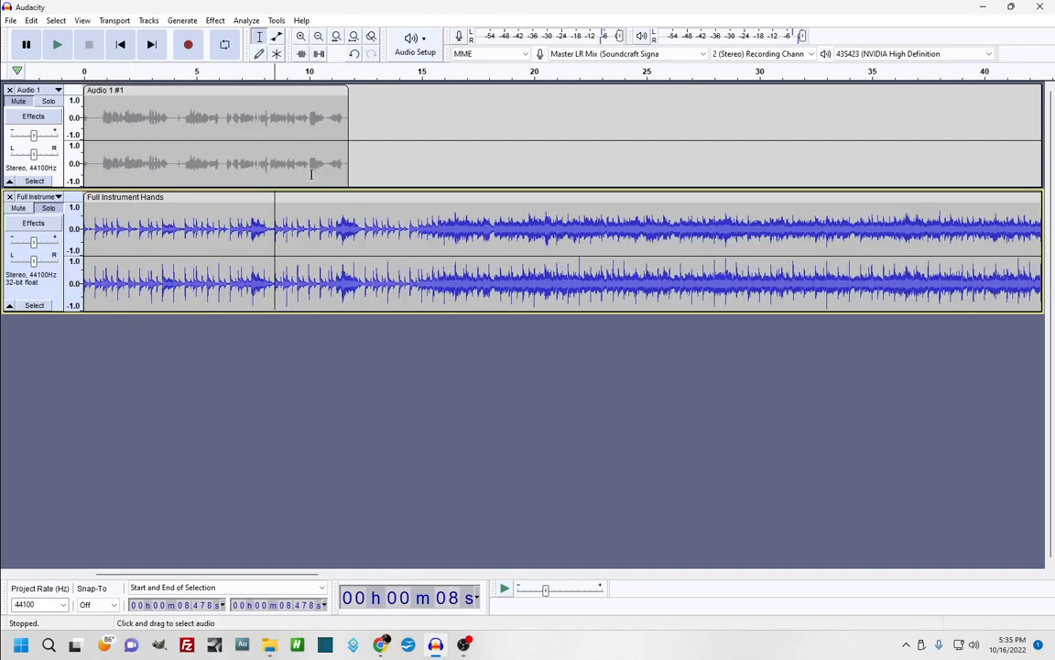
{"action": "left_click", "coordinate": [411, 230]}
{"action": "key", "text": "space"}
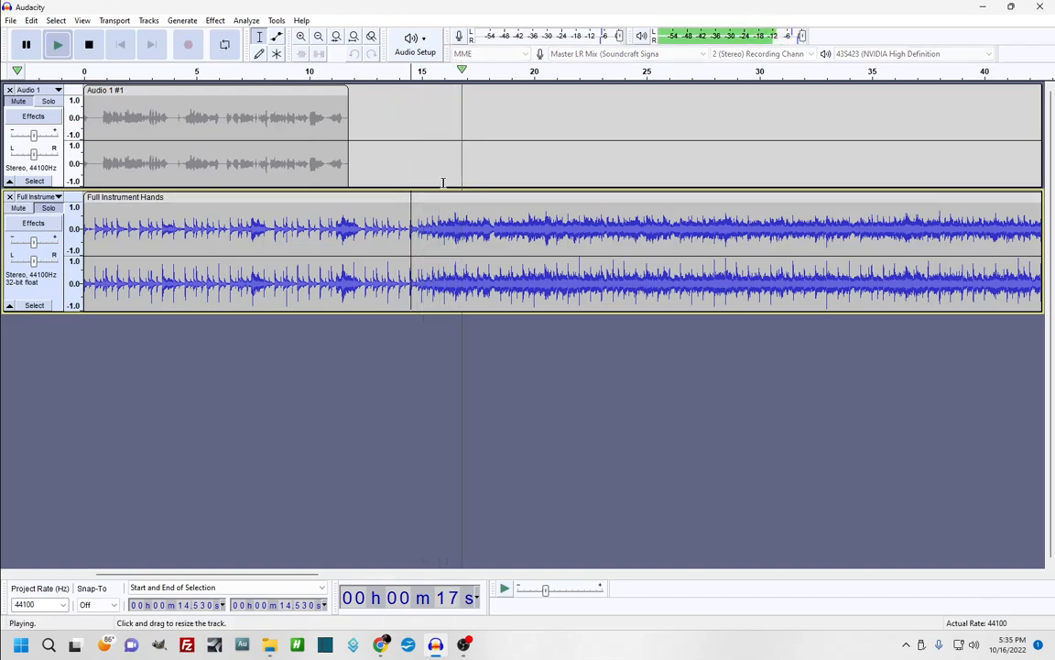
{"action": "key", "text": "space"}
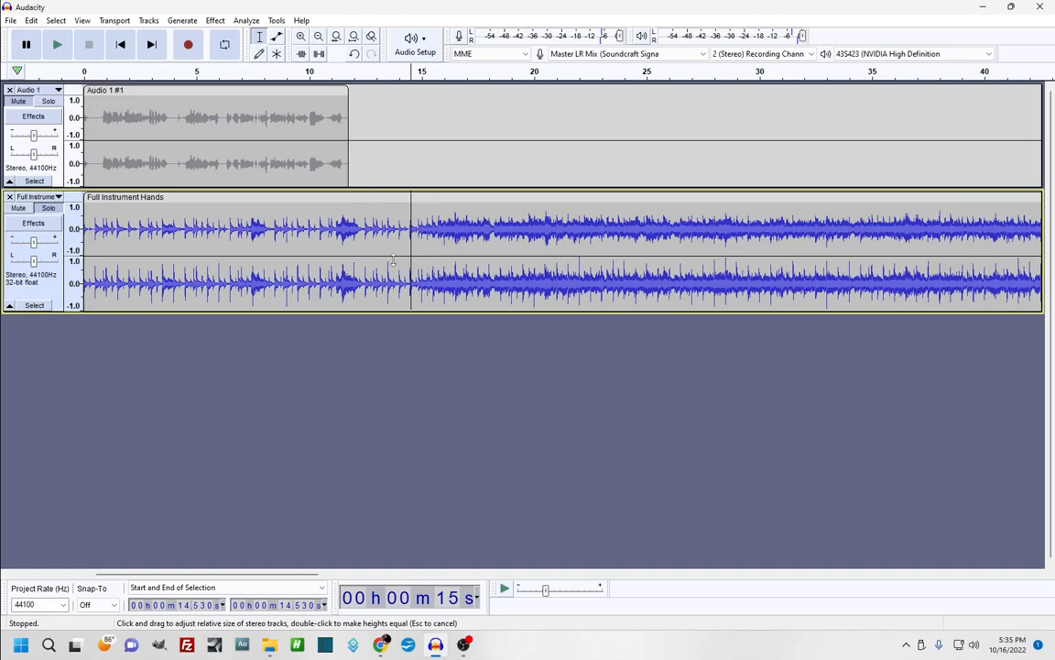
{"action": "left_click", "coordinate": [376, 236]}
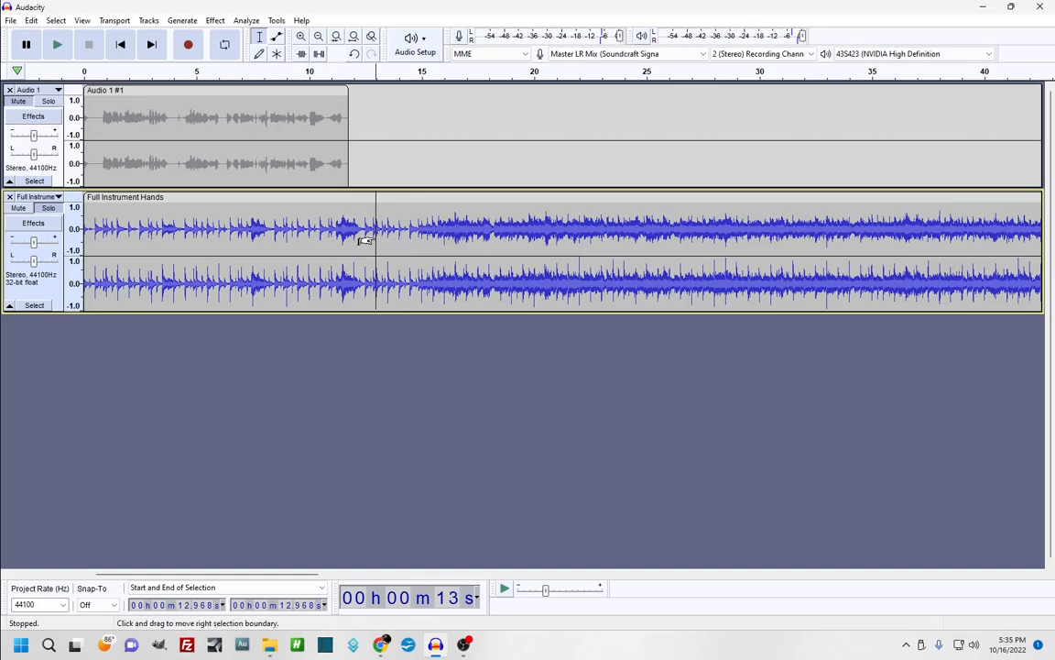
{"action": "left_click", "coordinate": [409, 231]}
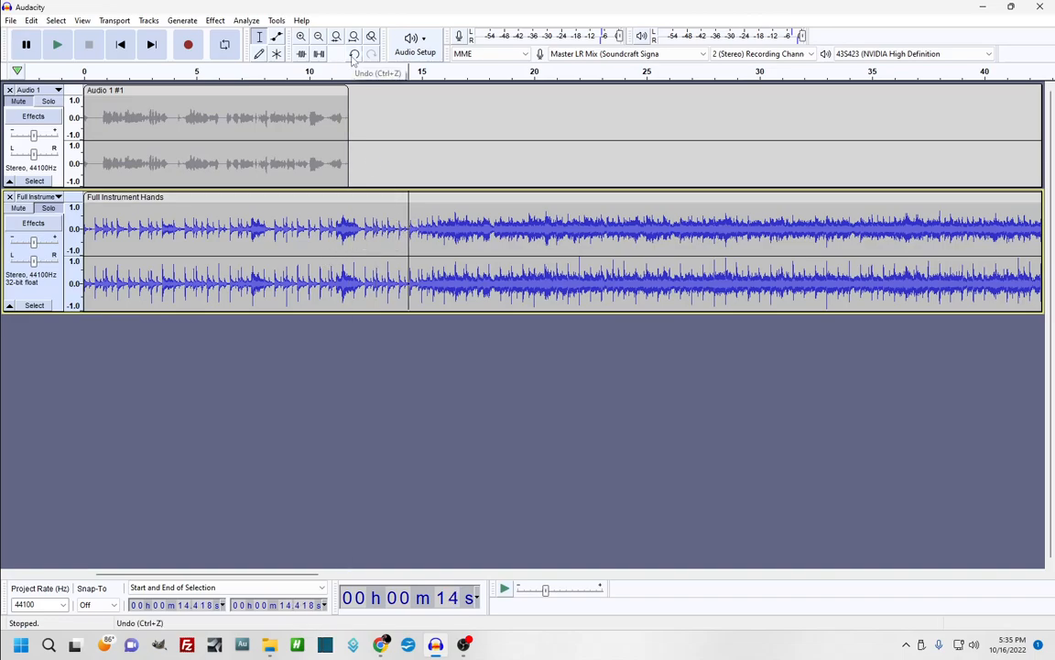
{"action": "left_click_drag", "start_coordinate": [399, 231], "coordinate": [3, 330]}
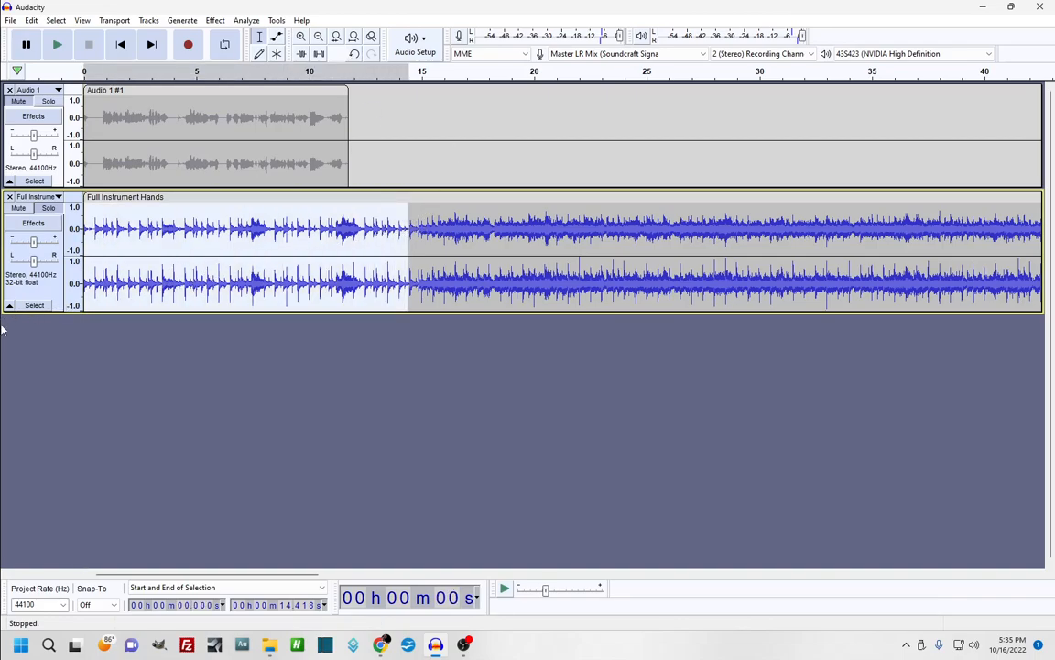
{"action": "key", "text": "Delete"}
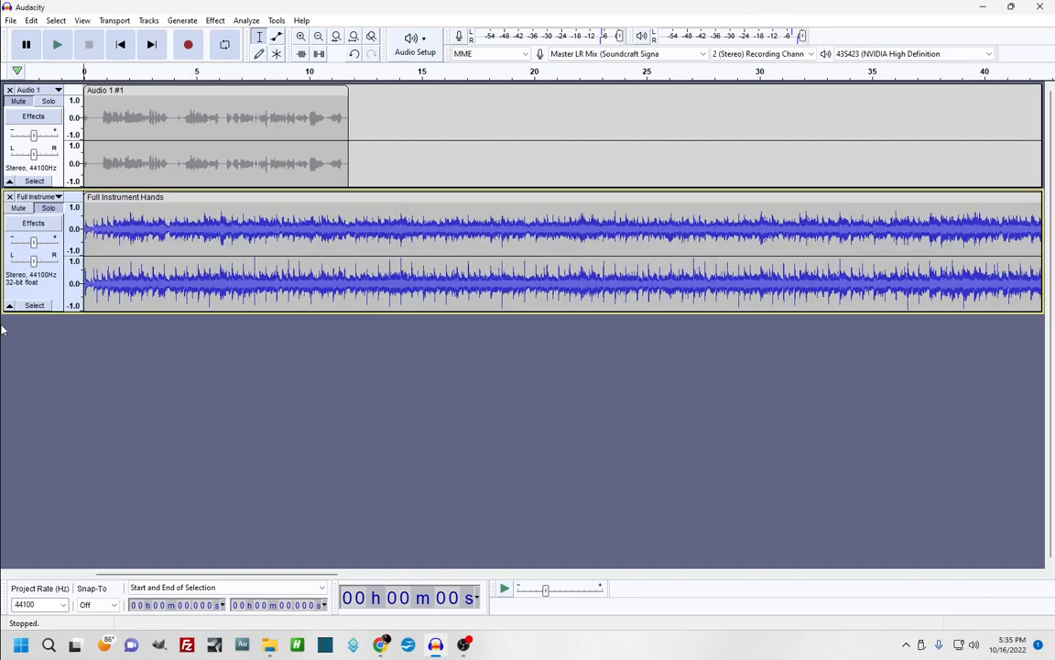
{"action": "key", "text": "ctrl+z"}
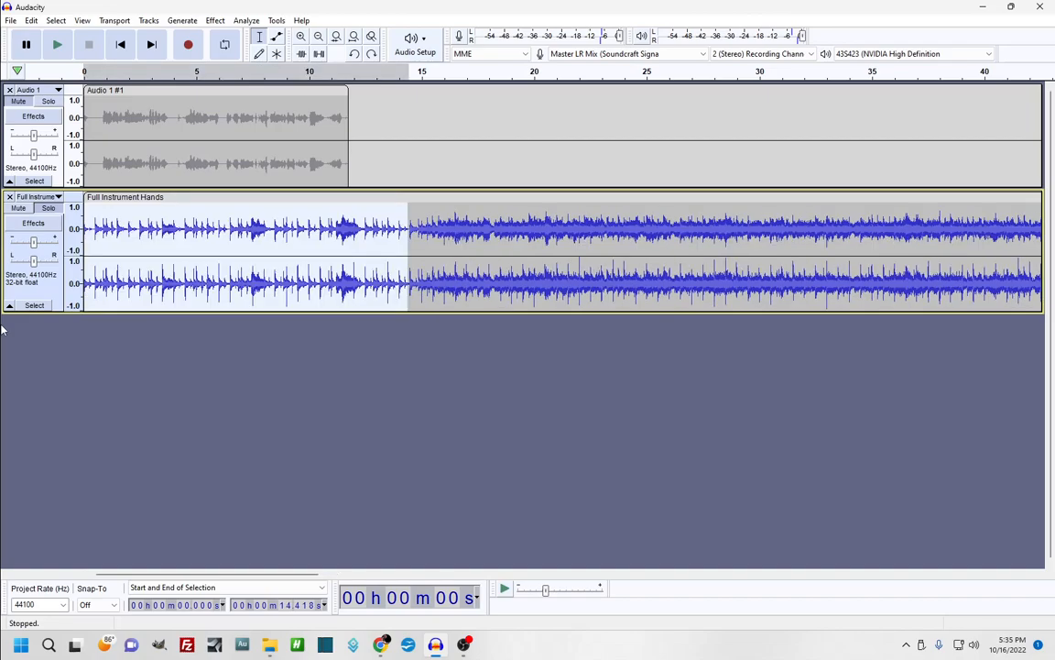
{"action": "left_click", "coordinate": [386, 234]}
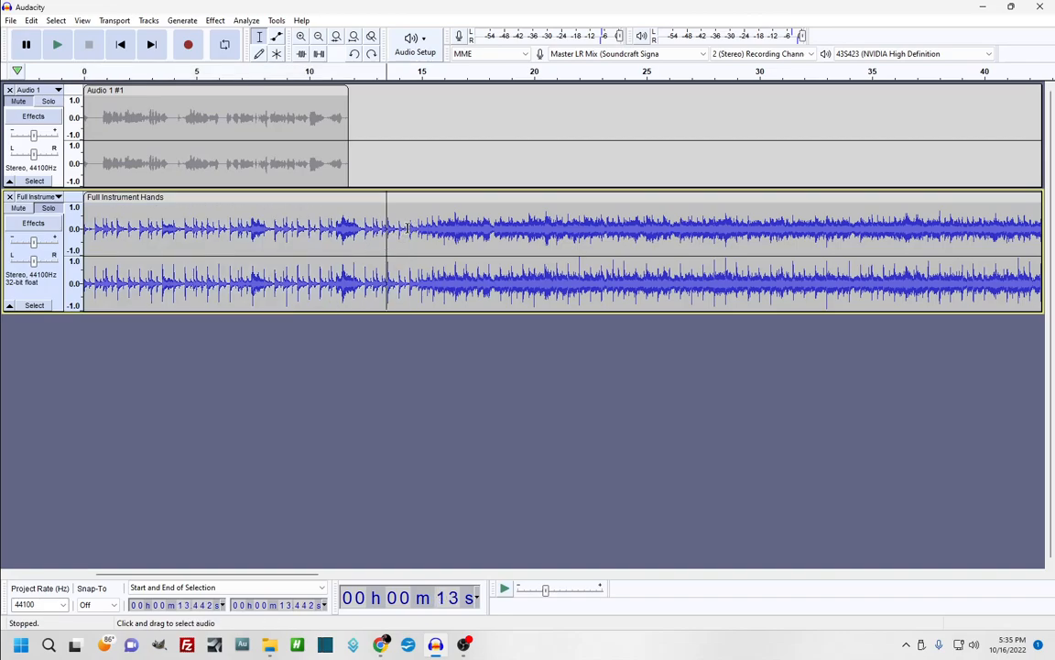
{"action": "left_click", "coordinate": [409, 228]}
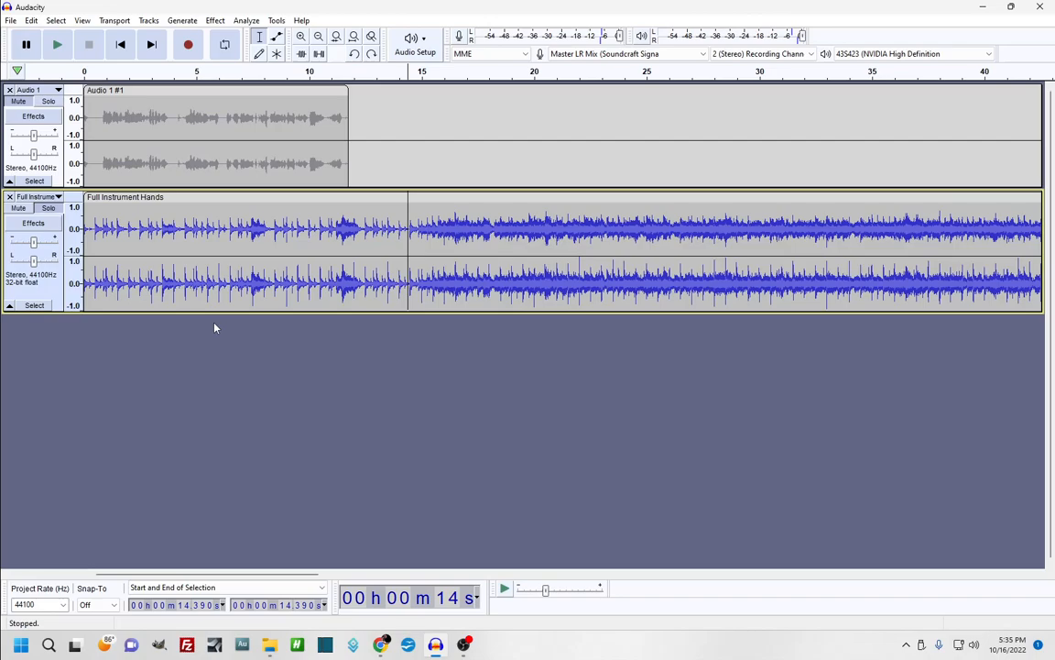
Split the music at 14.39 s and drag the second clip right to leave a gap
{"action": "key", "text": "ctrl+i"}
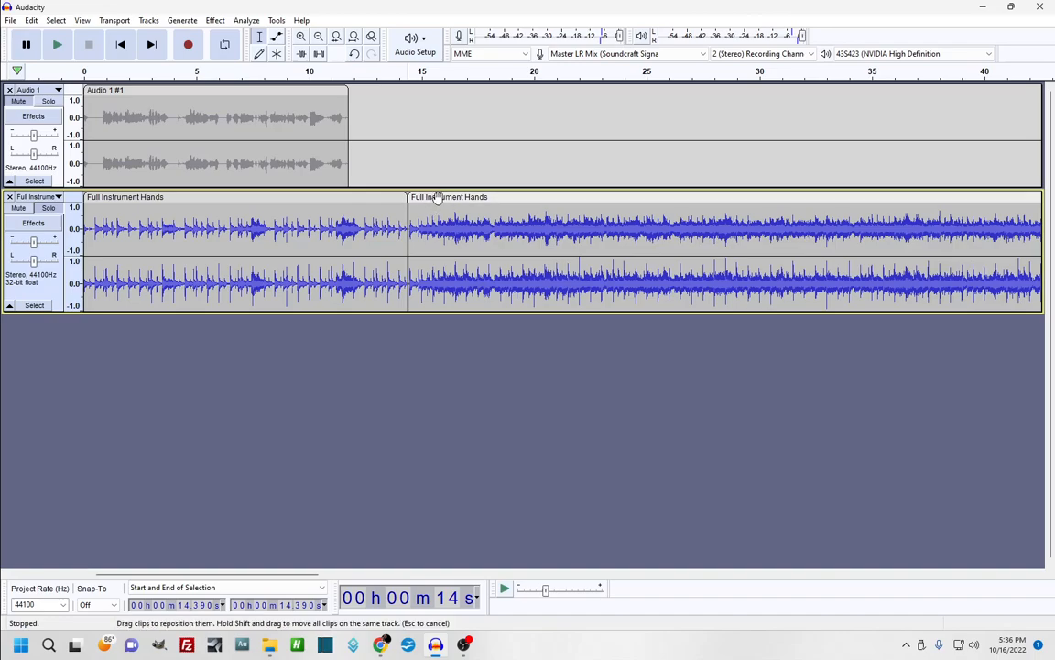
{"action": "left_click_drag", "start_coordinate": [445, 196], "coordinate": [472, 218]}
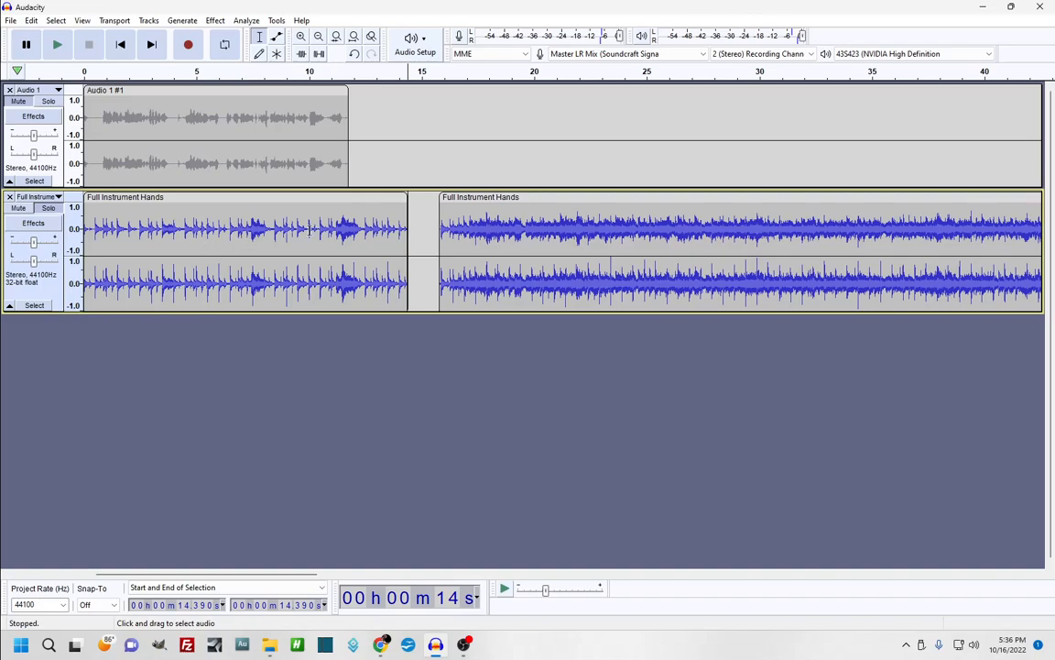
Delete the first music clip, unmute the voice, and play both tracks from about 4.8 s
{"action": "double_click", "coordinate": [261, 245]}
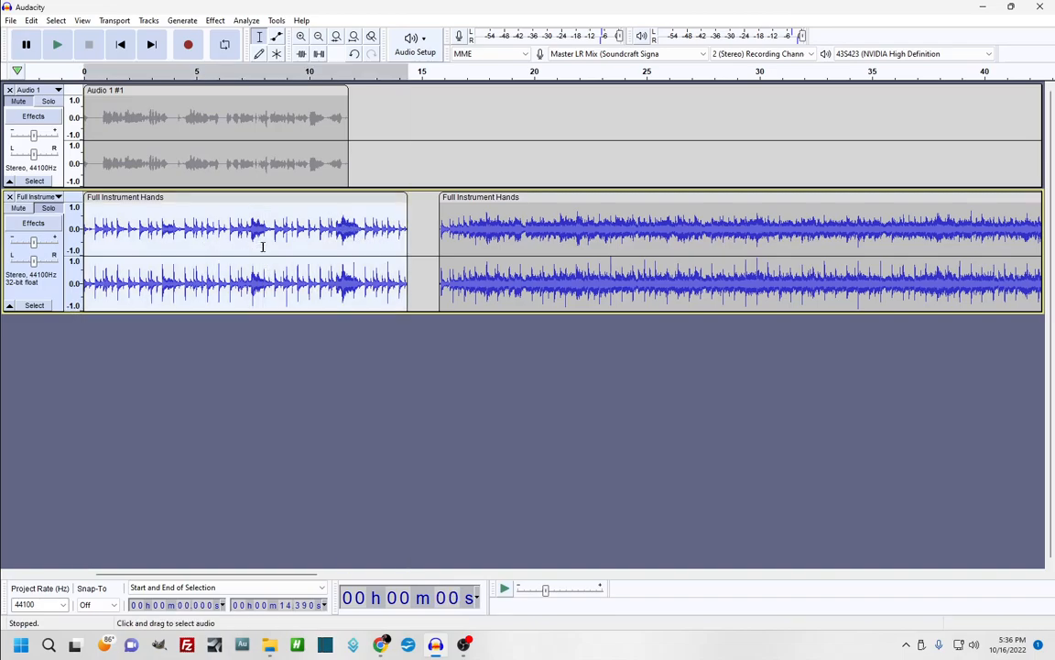
{"action": "key", "text": "Delete"}
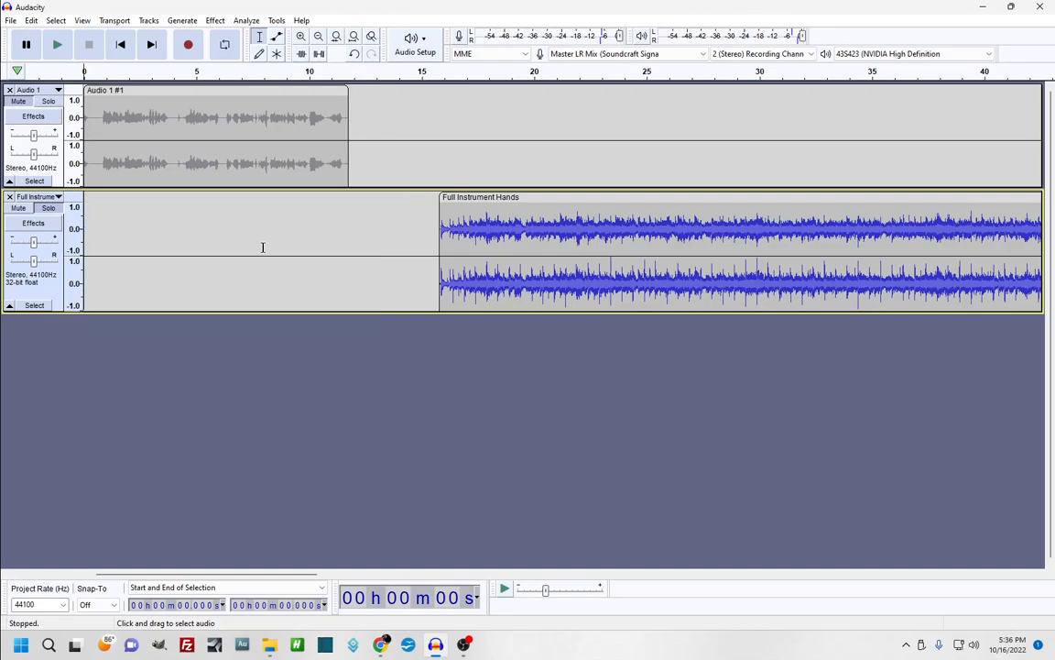
{"action": "left_click", "coordinate": [18, 103]}
{"action": "left_click", "coordinate": [192, 208]}
{"action": "key", "text": "space"}
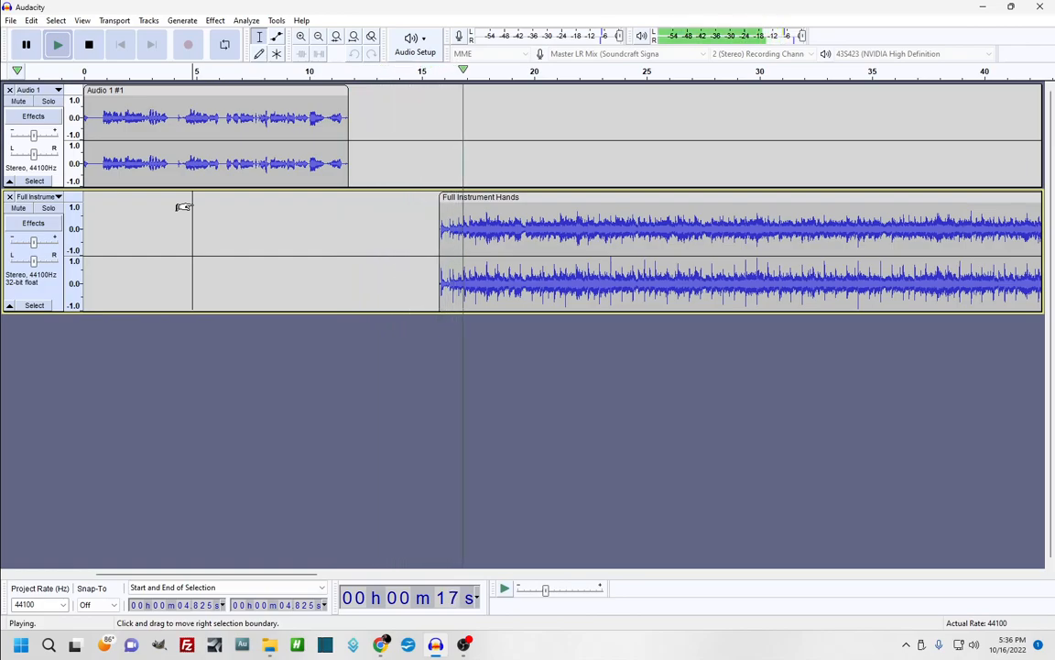
{"action": "key", "text": "space"}
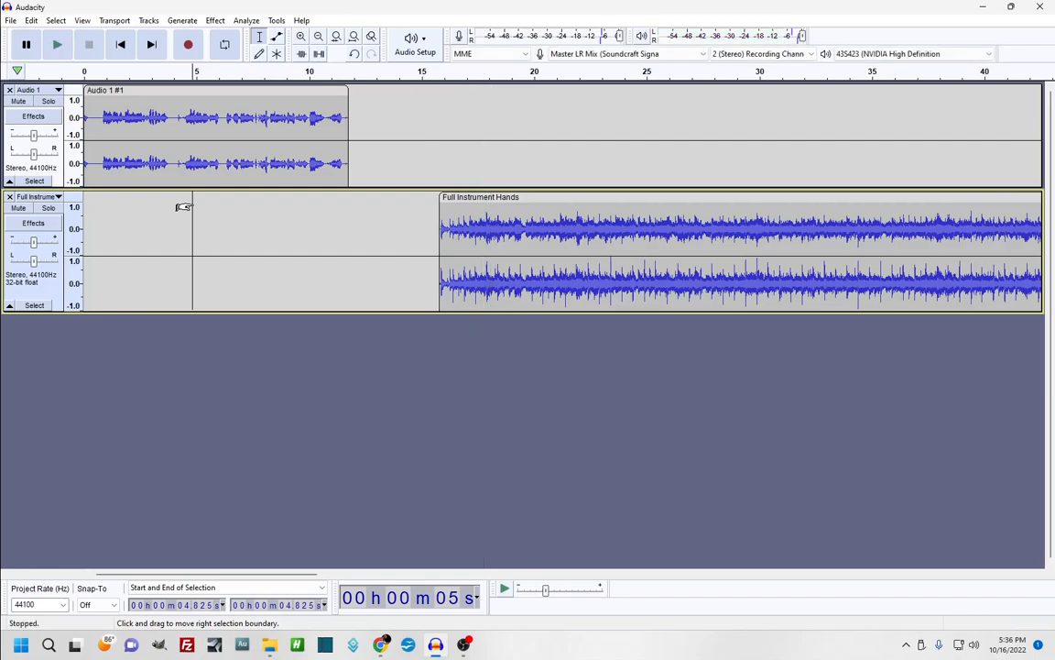
Move the music clip earlier to about 11.4 s and replay the transition from 8.7 s
{"action": "left_click_drag", "start_coordinate": [505, 198], "coordinate": [405, 203]}
{"action": "left_click", "coordinate": [280, 217]}
{"action": "key", "text": "space"}
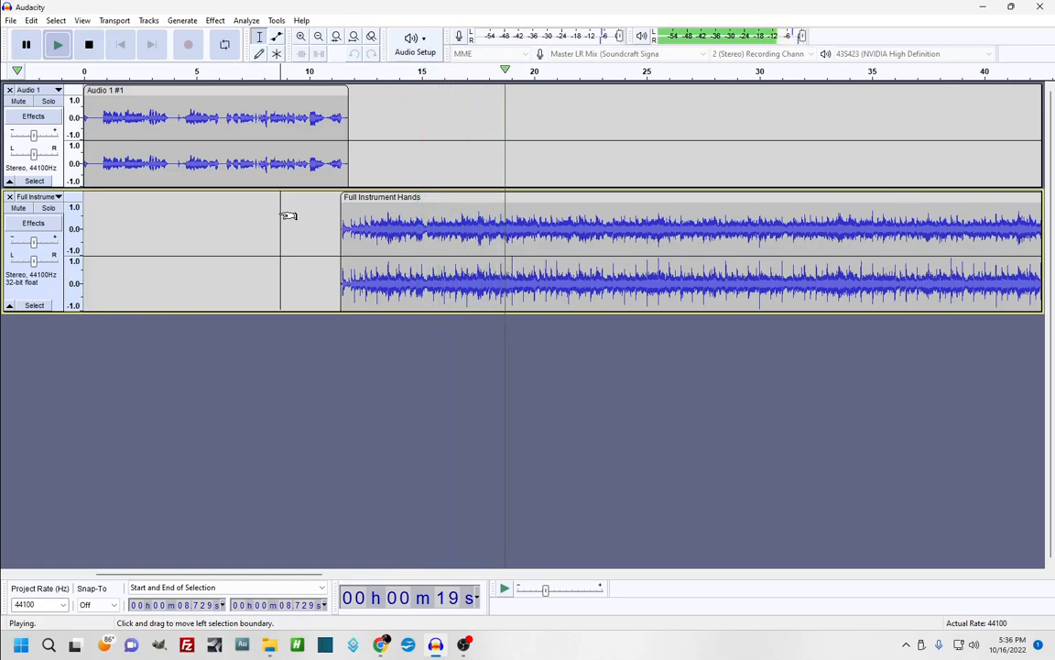
{"action": "key", "text": "space"}
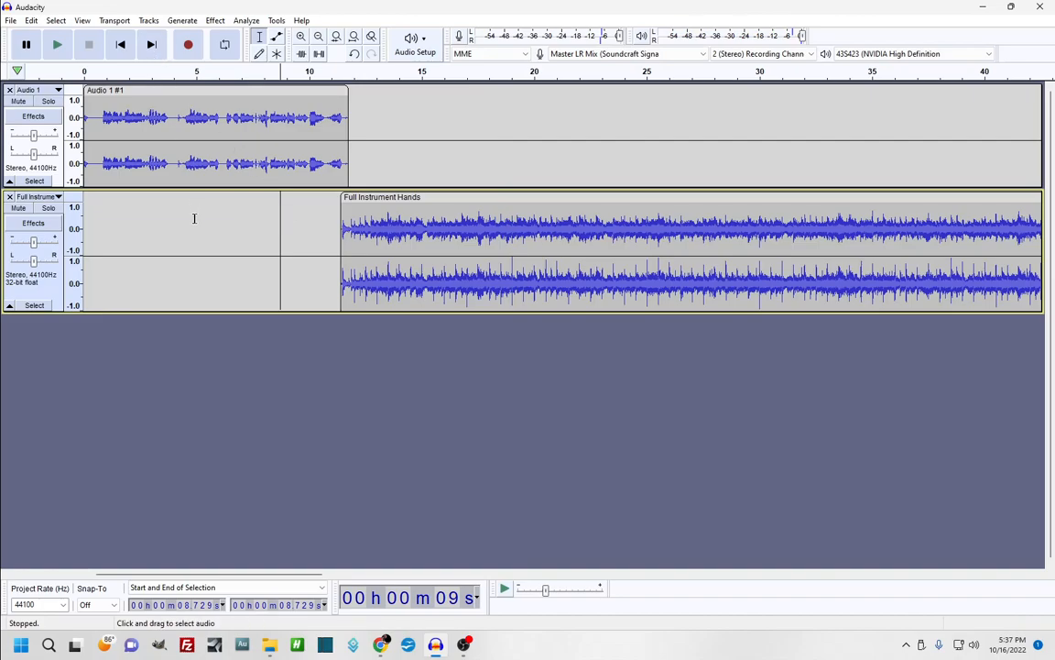
Look over the File menu's import commands, then close it without choosing anything
{"action": "left_click", "coordinate": [9, 21]}
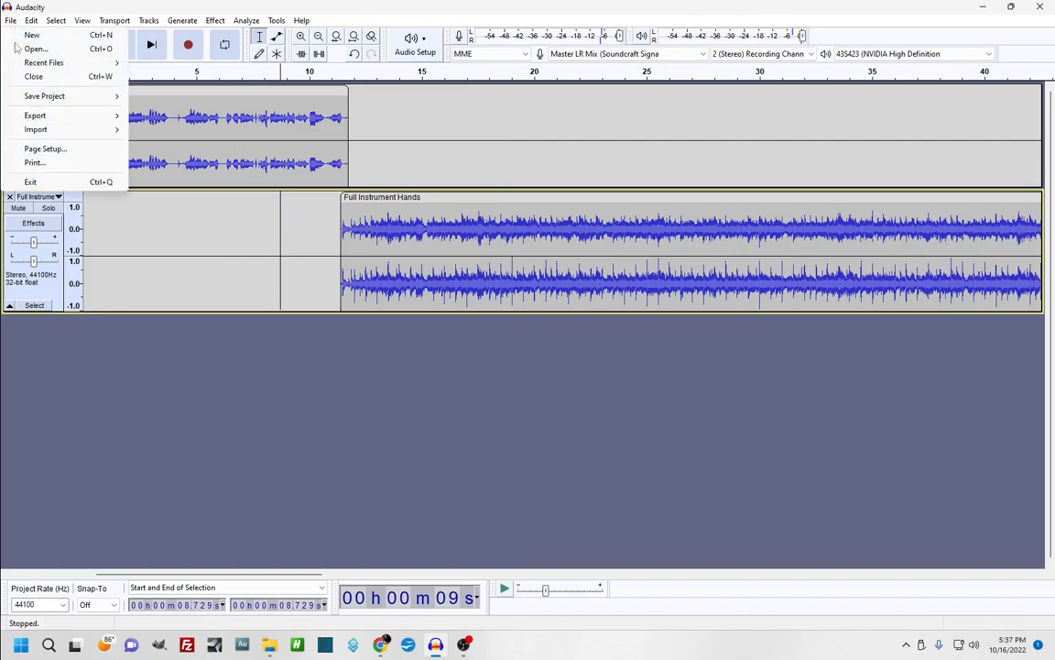
{"action": "mouse_move", "coordinate": [19, 126]}
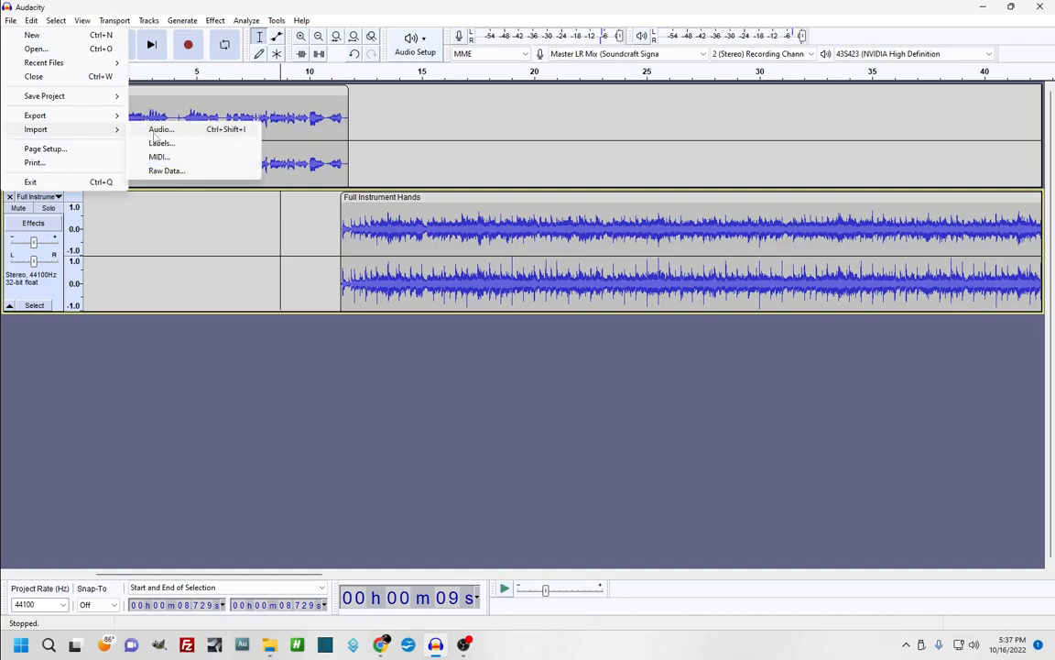
{"action": "left_click", "coordinate": [172, 410]}
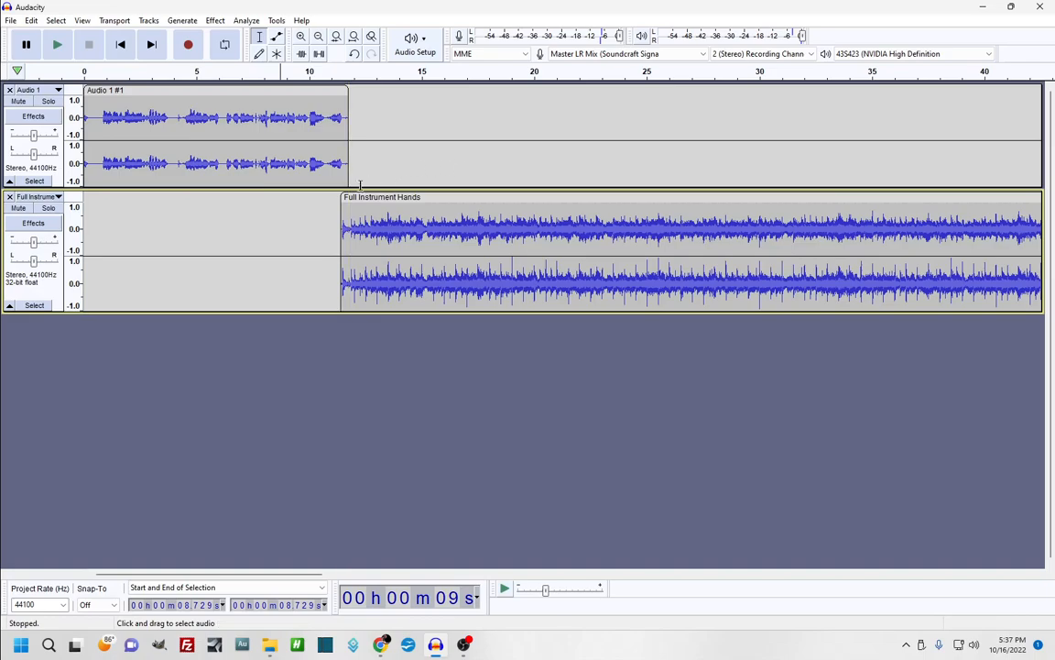
Move the music clip left to about 9.6 s and play back the voice-music overlap
{"action": "left_click_drag", "start_coordinate": [437, 198], "coordinate": [396, 207]}
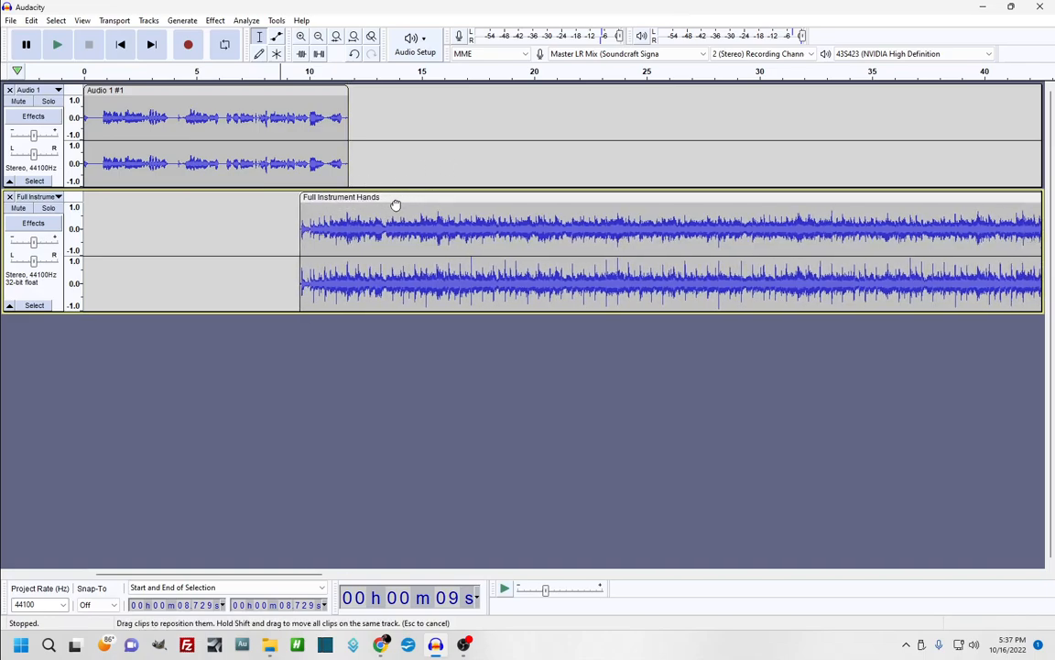
{"action": "left_click", "coordinate": [276, 225]}
{"action": "key", "text": "space"}
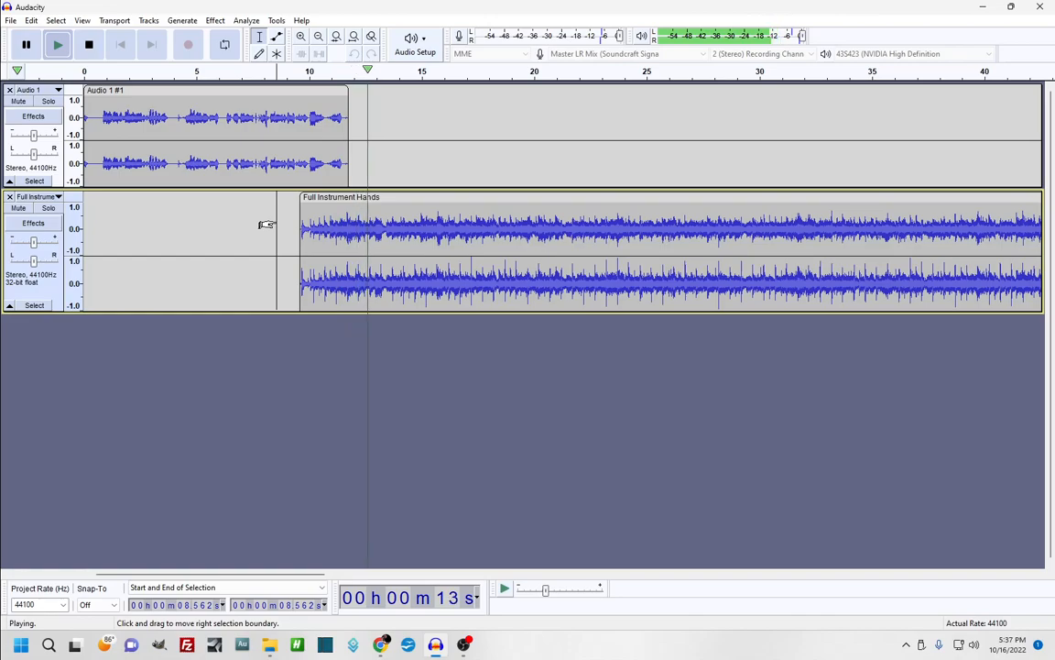
{"action": "key", "text": "space"}
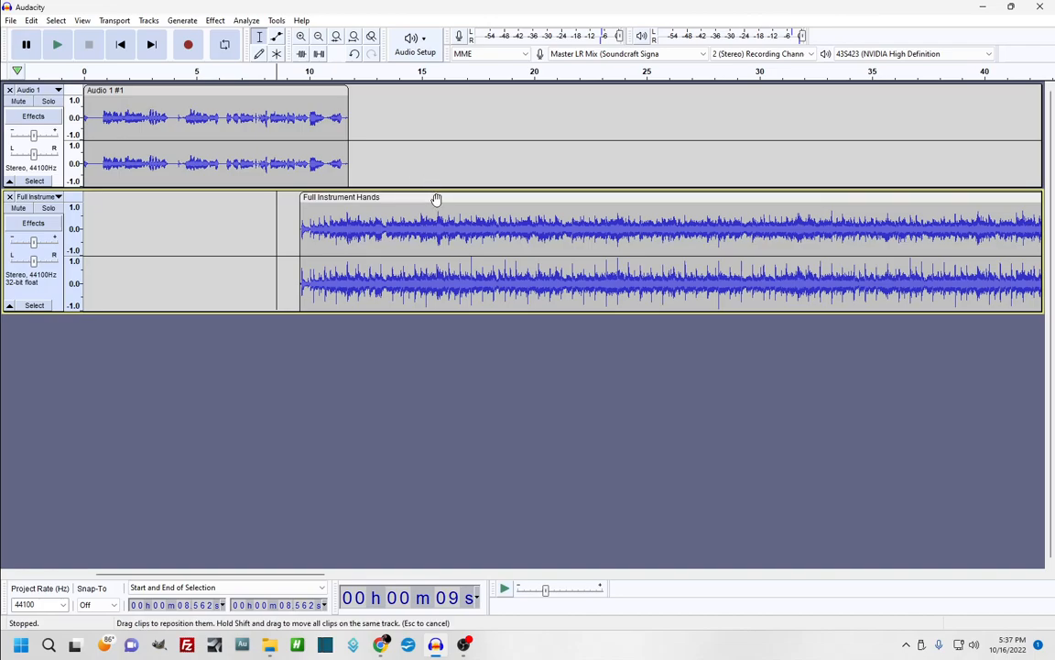
Drag the music clip to 0 s, play the mix, and set playback start at 4.24 s
{"action": "left_click_drag", "start_coordinate": [436, 200], "coordinate": [135, 233]}
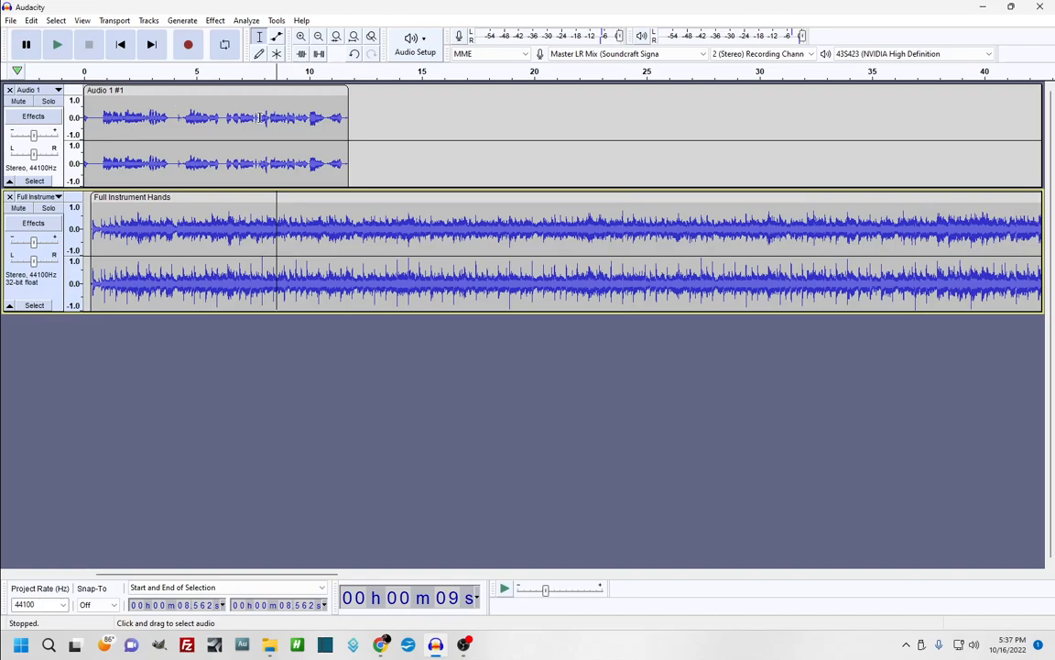
{"action": "left_click", "coordinate": [57, 44]}
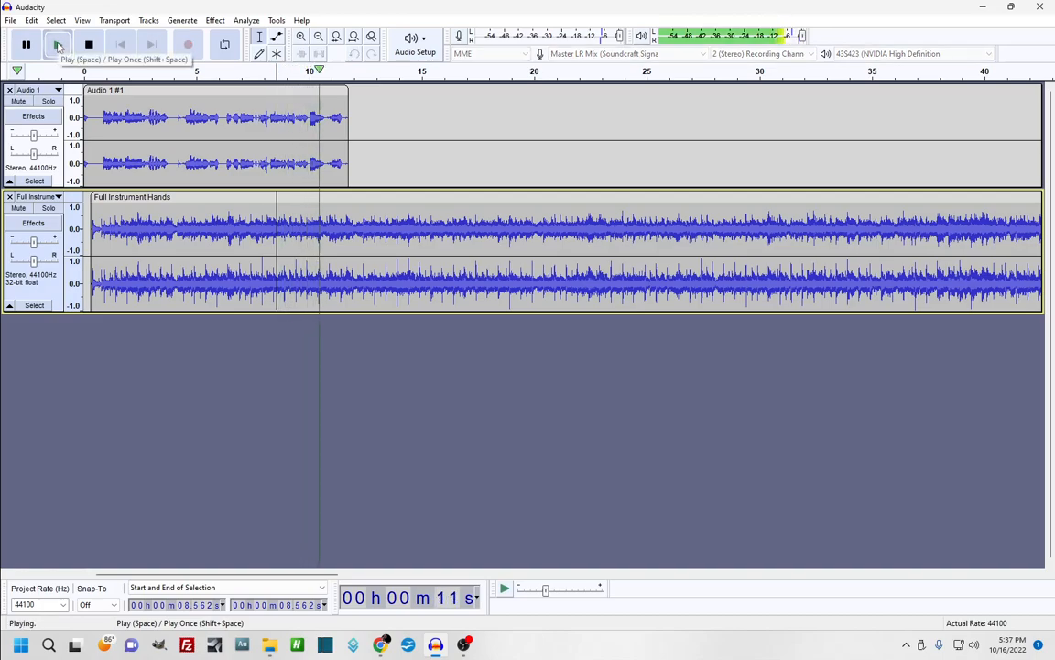
{"action": "left_click", "coordinate": [57, 45]}
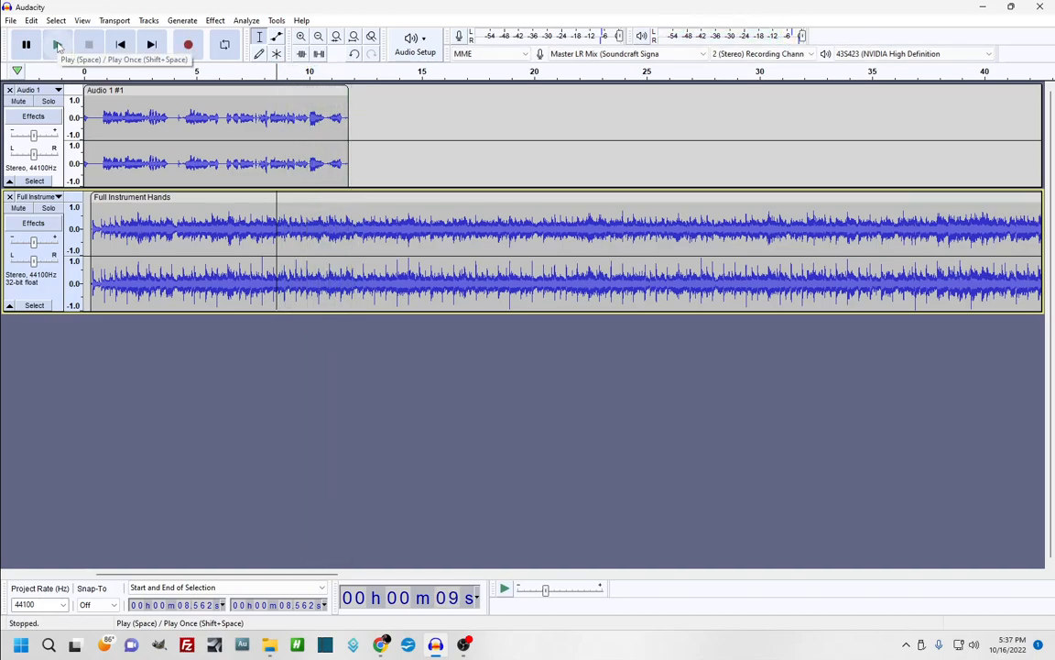
{"action": "left_click", "coordinate": [179, 215]}
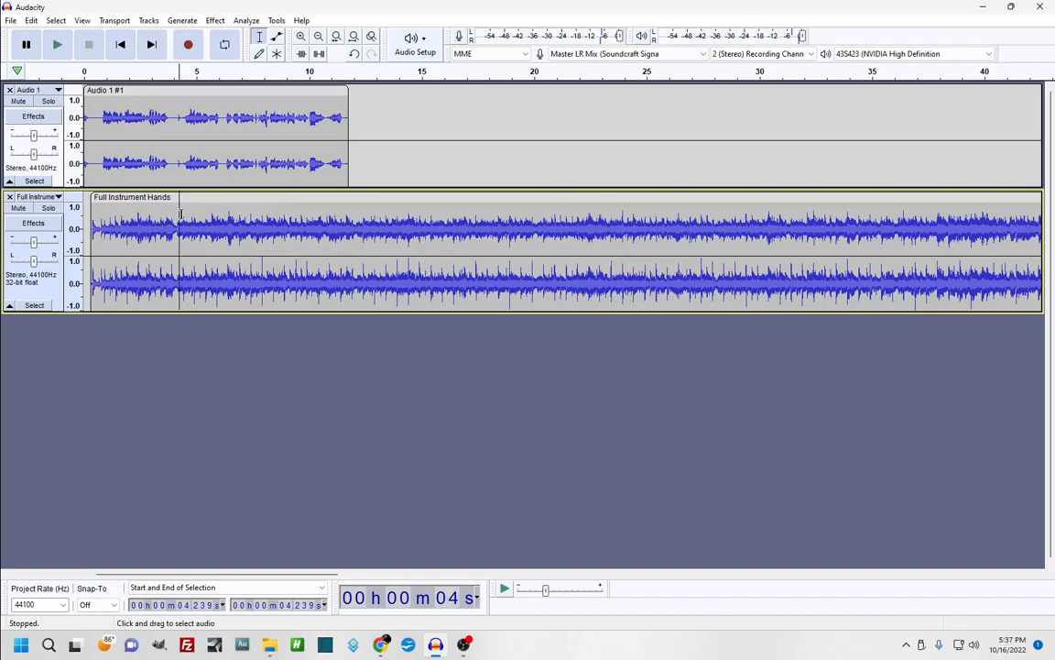
Boost the Audio 1 voice track's gain to +19 dB while playing back the mix
{"action": "key", "text": "space"}
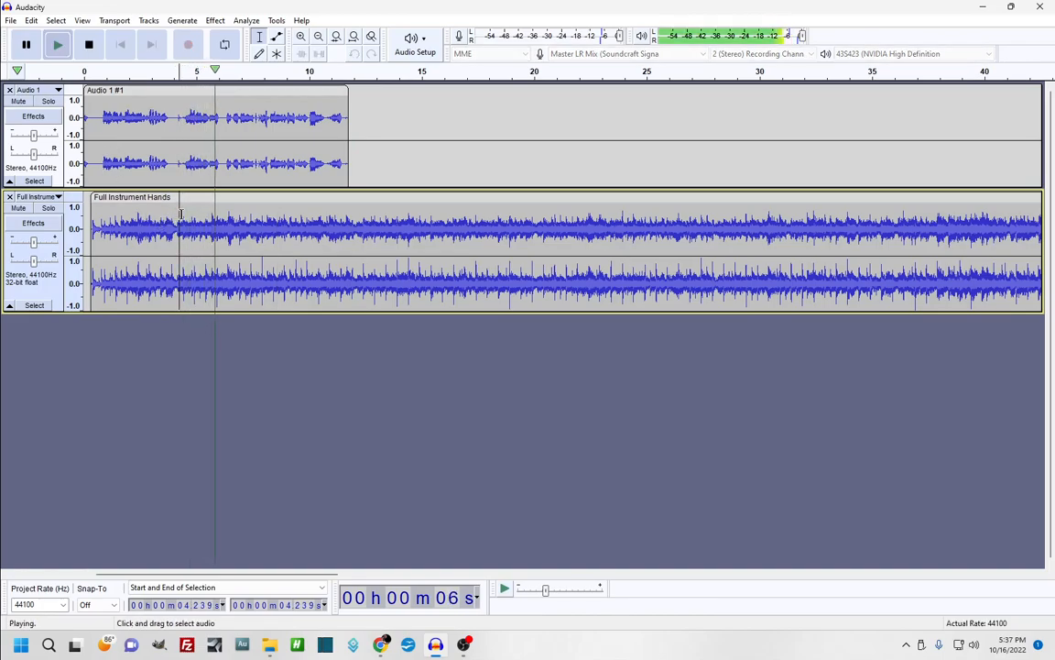
{"action": "key", "text": "space"}
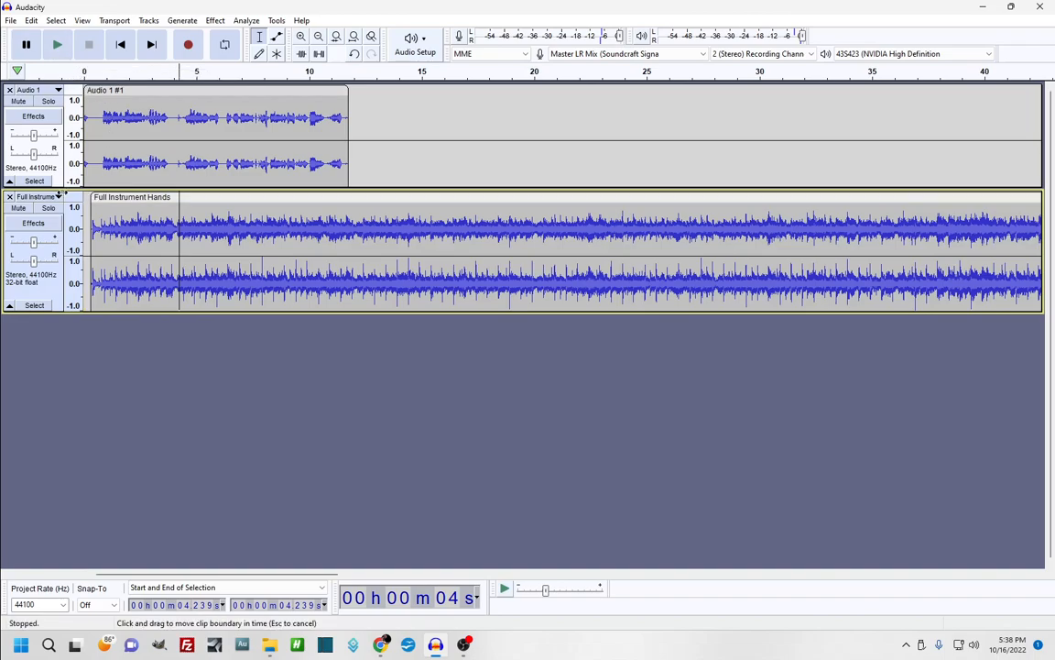
{"action": "left_click", "coordinate": [105, 135]}
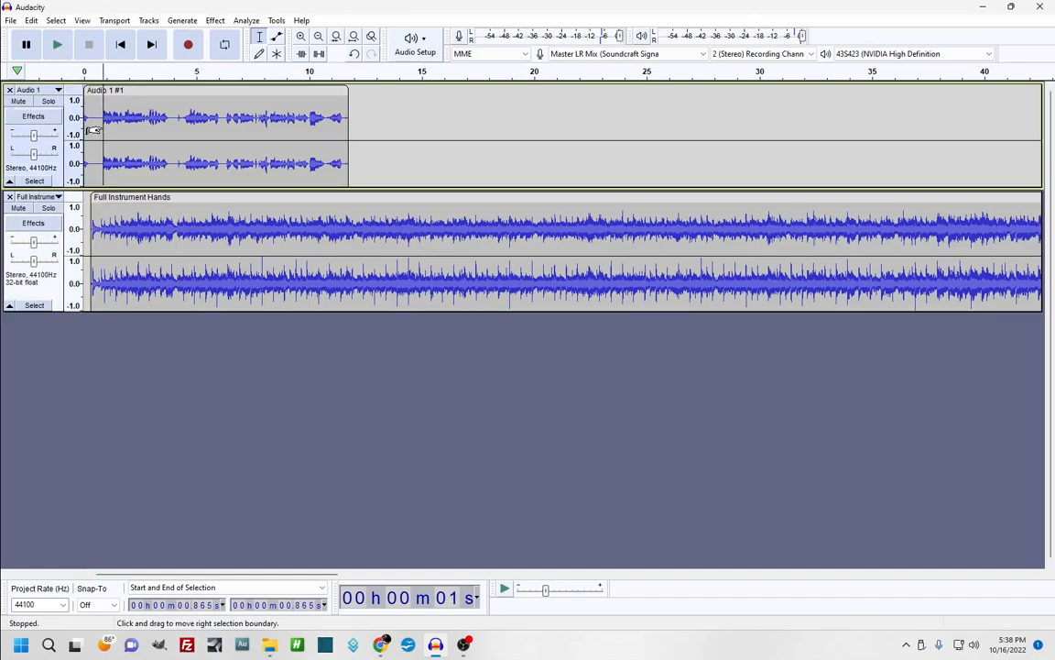
{"action": "left_click", "coordinate": [57, 44]}
{"action": "mouse_move", "coordinate": [37, 142]}
{"action": "left_mouse_down"}
{"action": "mouse_move", "coordinate": [63, 144]}
{"action": "mouse_move", "coordinate": [19, 142]}
{"action": "mouse_move", "coordinate": [44, 151]}
{"action": "mouse_move", "coordinate": [34, 136]}
{"action": "left_mouse_up"}
{"action": "left_click", "coordinate": [89, 44]}
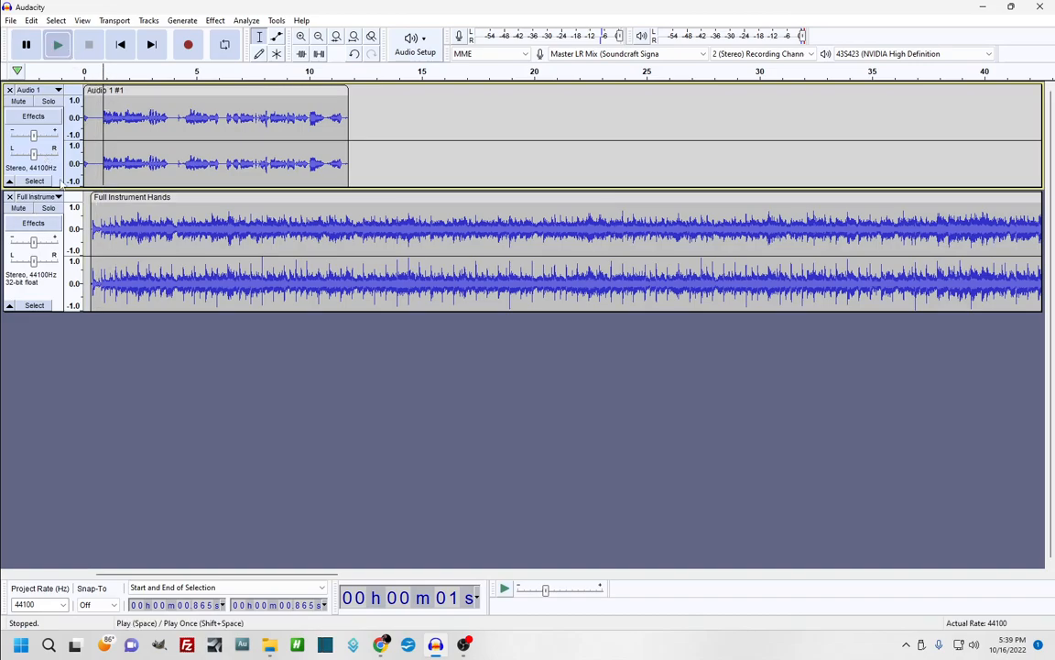
Lower the Full Instrument Hands track's gain to -11 dB during playback
{"action": "left_click", "coordinate": [57, 44]}
{"action": "left_click_drag", "start_coordinate": [33, 243], "coordinate": [22, 260]}
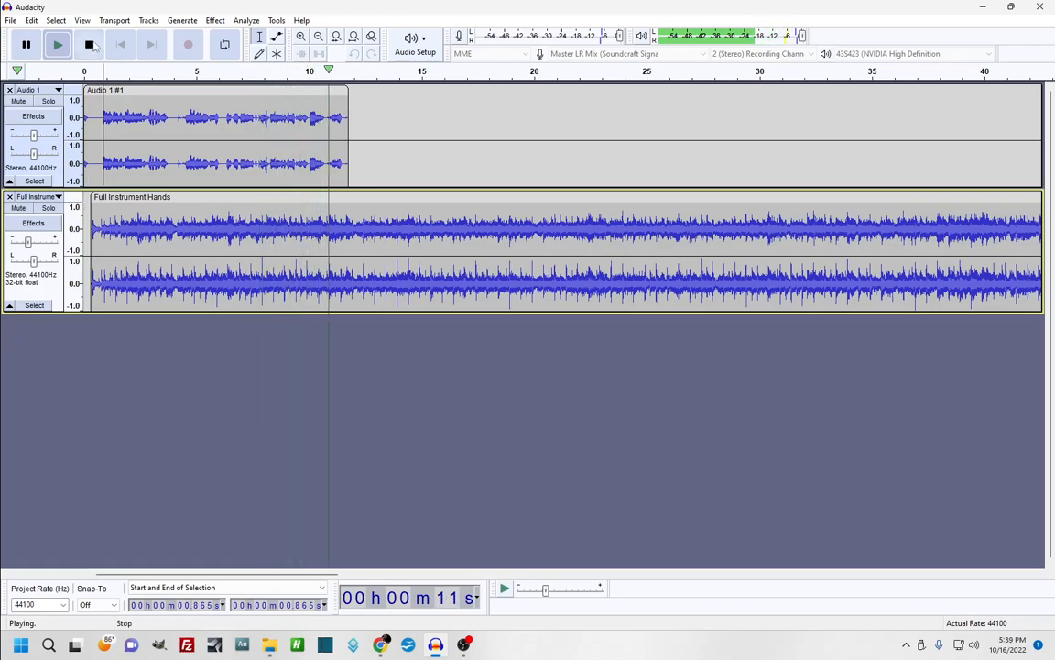
{"action": "left_click", "coordinate": [90, 44]}
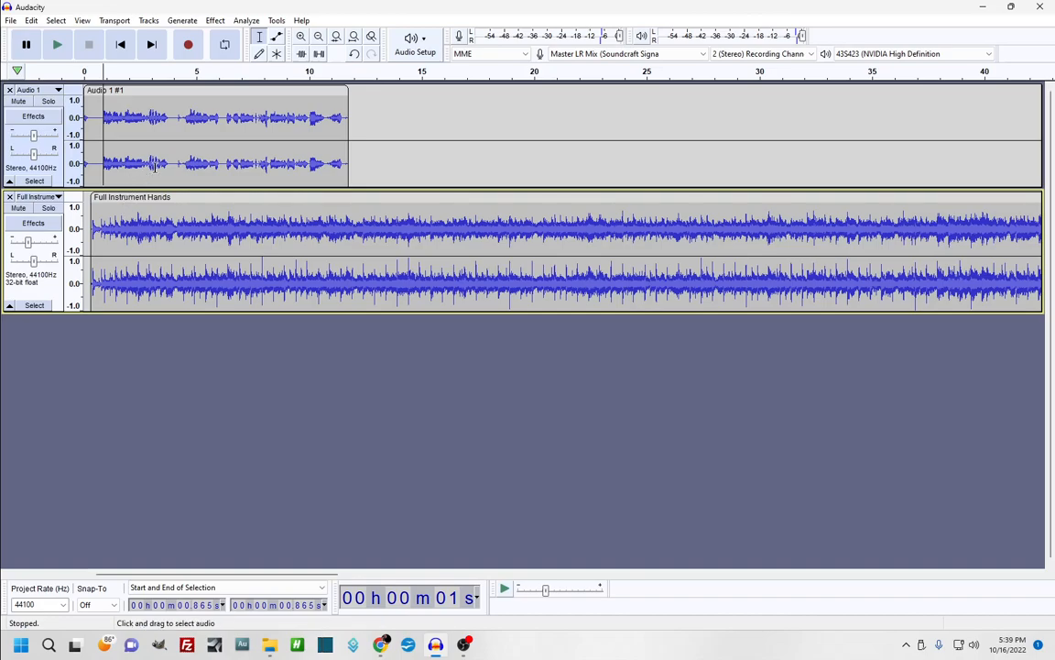
Mute the music track and play the voice alone, adjusting the voice track's pan slider
{"action": "left_click", "coordinate": [19, 209]}
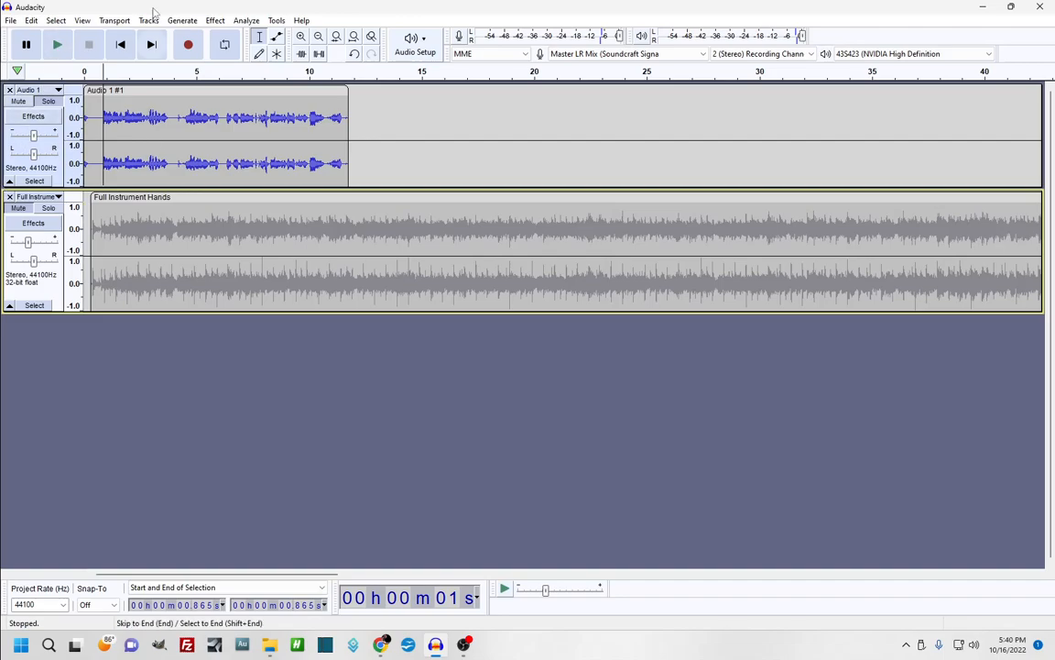
{"action": "left_click", "coordinate": [58, 45]}
{"action": "mouse_move", "coordinate": [33, 152]}
{"action": "left_mouse_down"}
{"action": "mouse_move", "coordinate": [4, 155]}
{"action": "mouse_move", "coordinate": [105, 163]}
{"action": "mouse_move", "coordinate": [64, 155]}
{"action": "mouse_move", "coordinate": [28, 172]}
{"action": "mouse_move", "coordinate": [8, 162]}
{"action": "mouse_move", "coordinate": [55, 158]}
{"action": "mouse_move", "coordinate": [34, 158]}
{"action": "left_mouse_up"}
{"action": "left_click", "coordinate": [58, 44]}
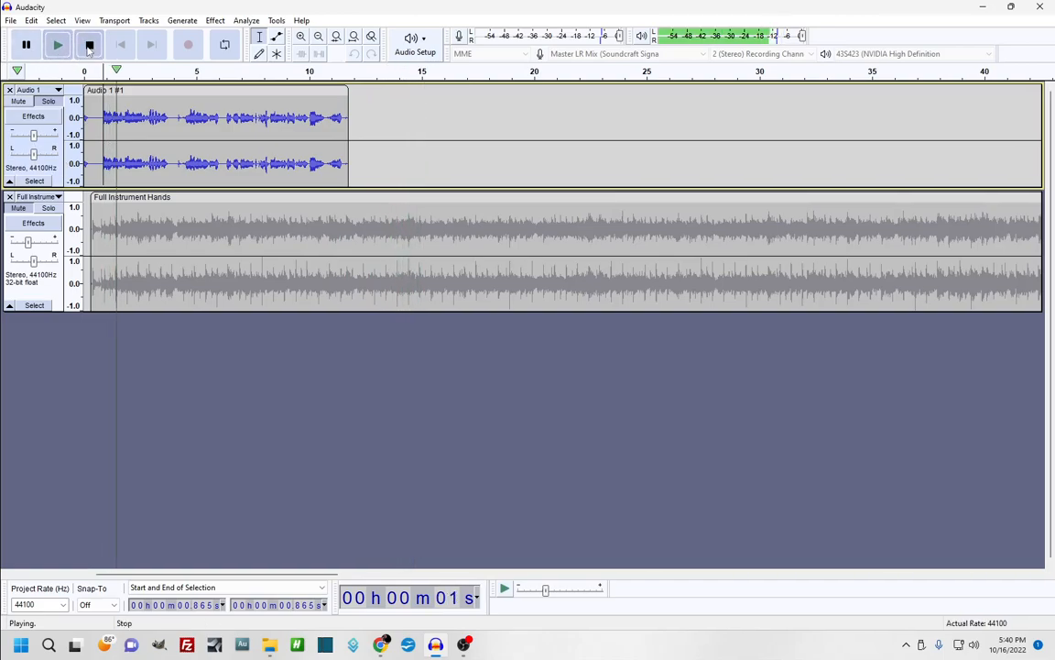
{"action": "left_click", "coordinate": [88, 44]}
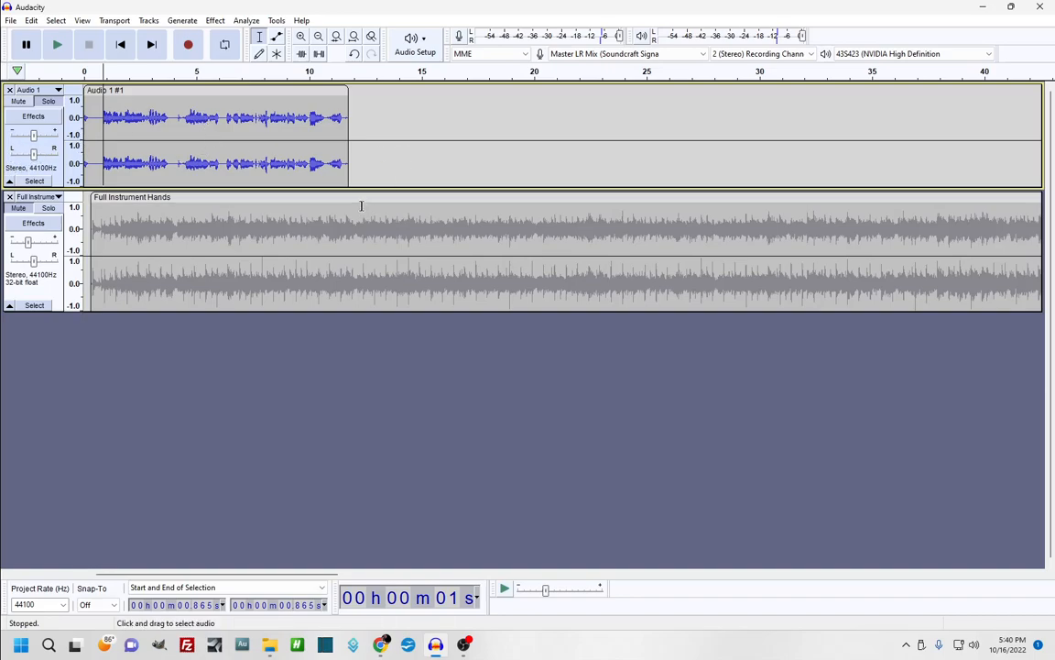
{"action": "left_click_drag", "start_coordinate": [34, 155], "coordinate": [32, 152]}
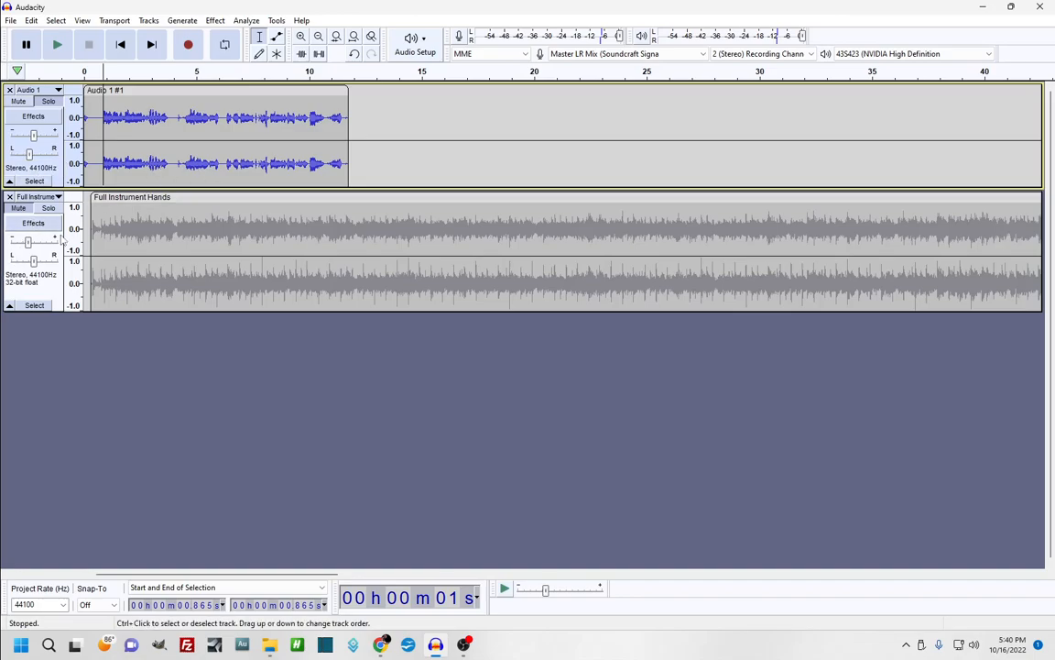
{"action": "left_click_drag", "start_coordinate": [33, 261], "coordinate": [38, 263]}
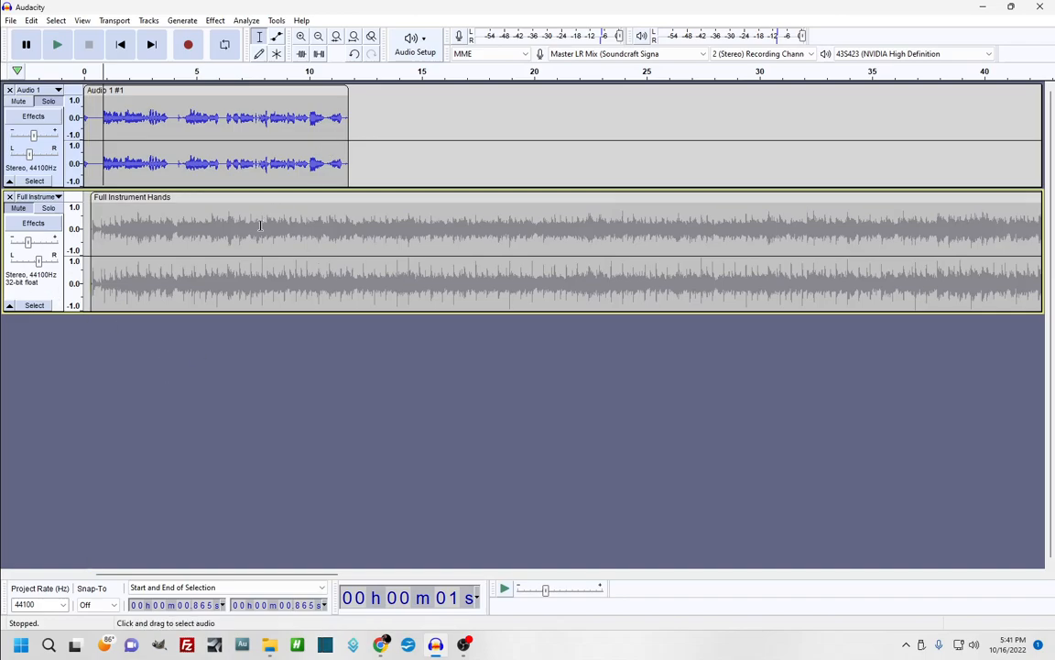
{"action": "left_click_drag", "start_coordinate": [28, 153], "coordinate": [34, 154]}
{"action": "left_click_drag", "start_coordinate": [39, 261], "coordinate": [34, 263]}
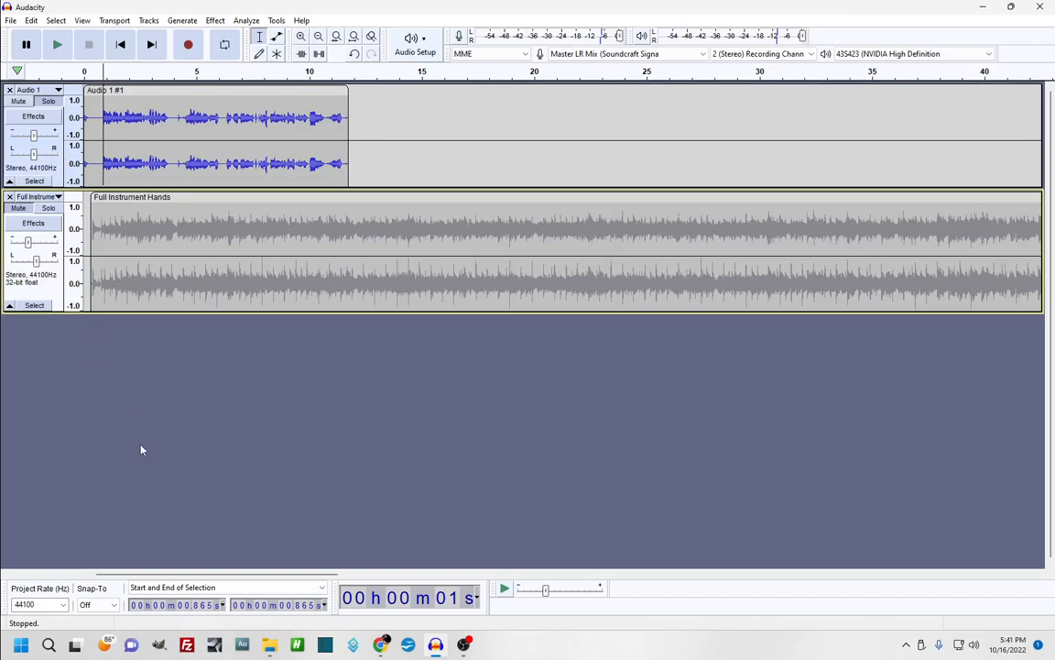
Unmute the music track and play the project from 5.27 s
{"action": "left_click", "coordinate": [18, 208]}
{"action": "left_click", "coordinate": [202, 306]}
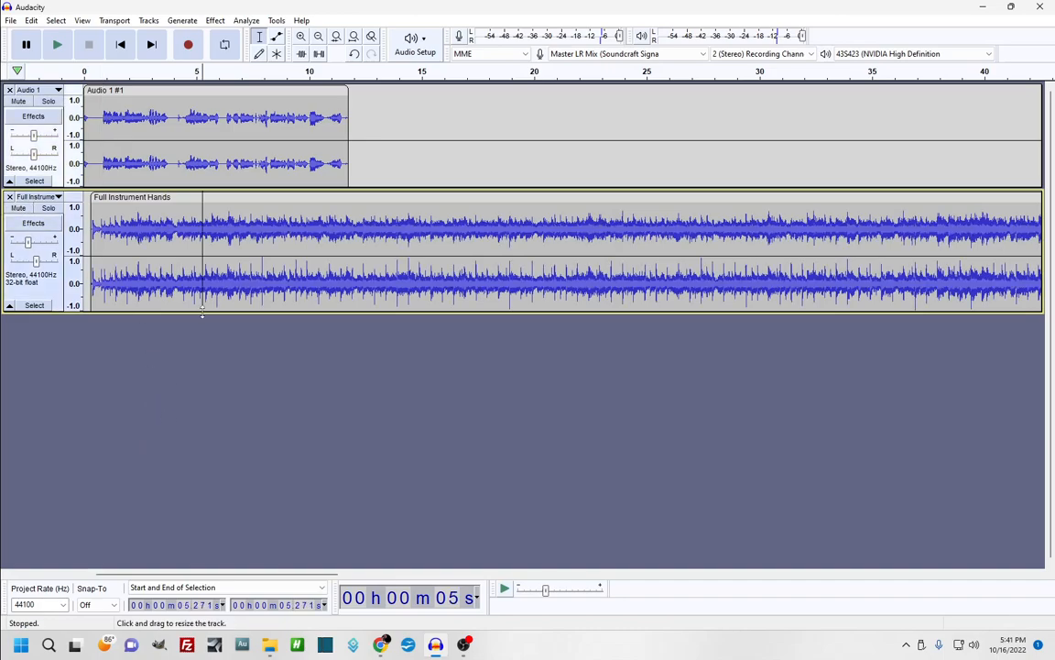
{"action": "key", "text": "space"}
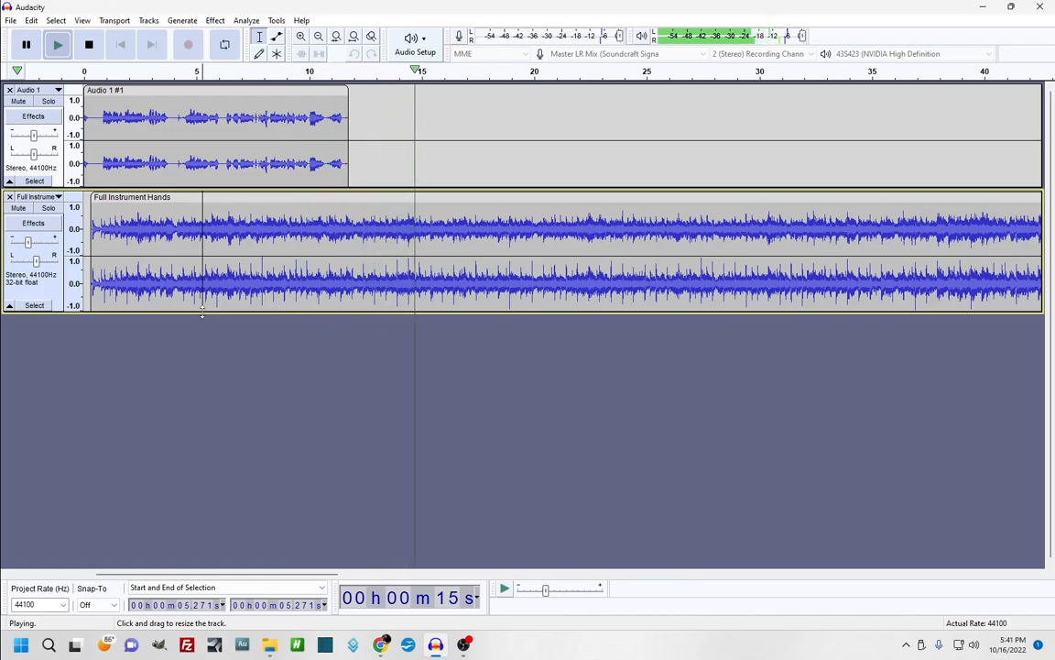
{"action": "key", "text": "space"}
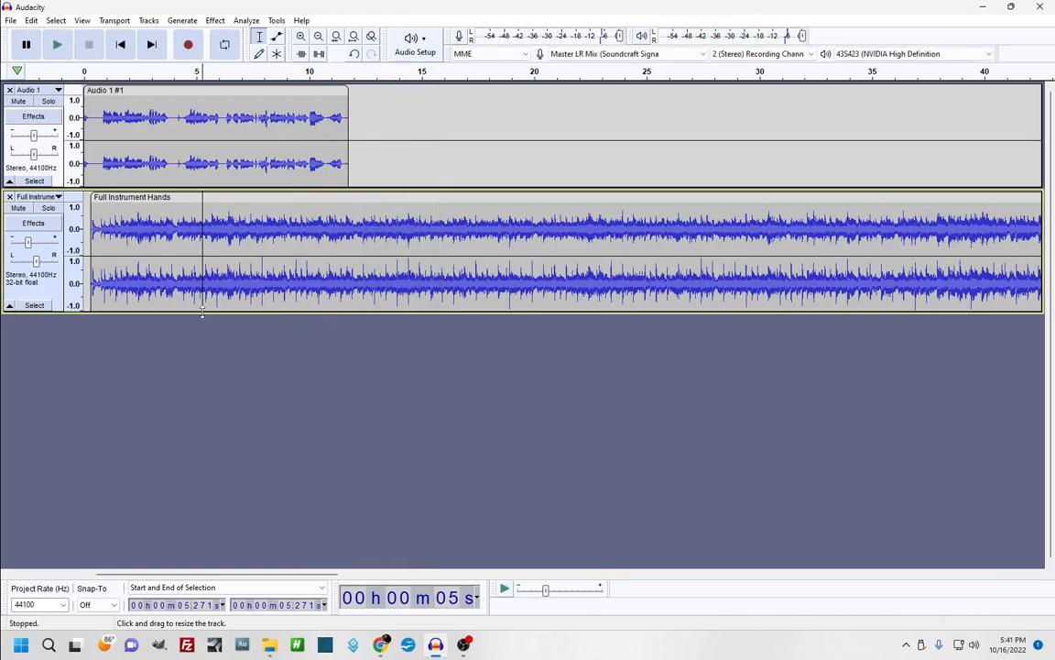
Split the Full Instrument Hands clip at 15.896 s with Ctrl+I
{"action": "left_click", "coordinate": [437, 243]}
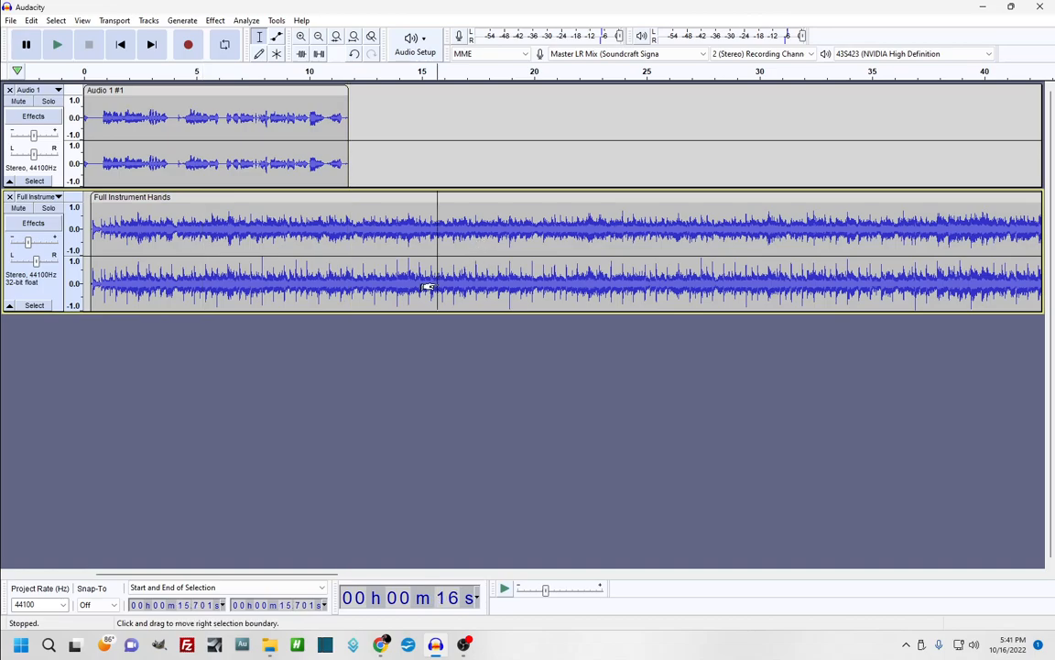
{"action": "left_click", "coordinate": [439, 286]}
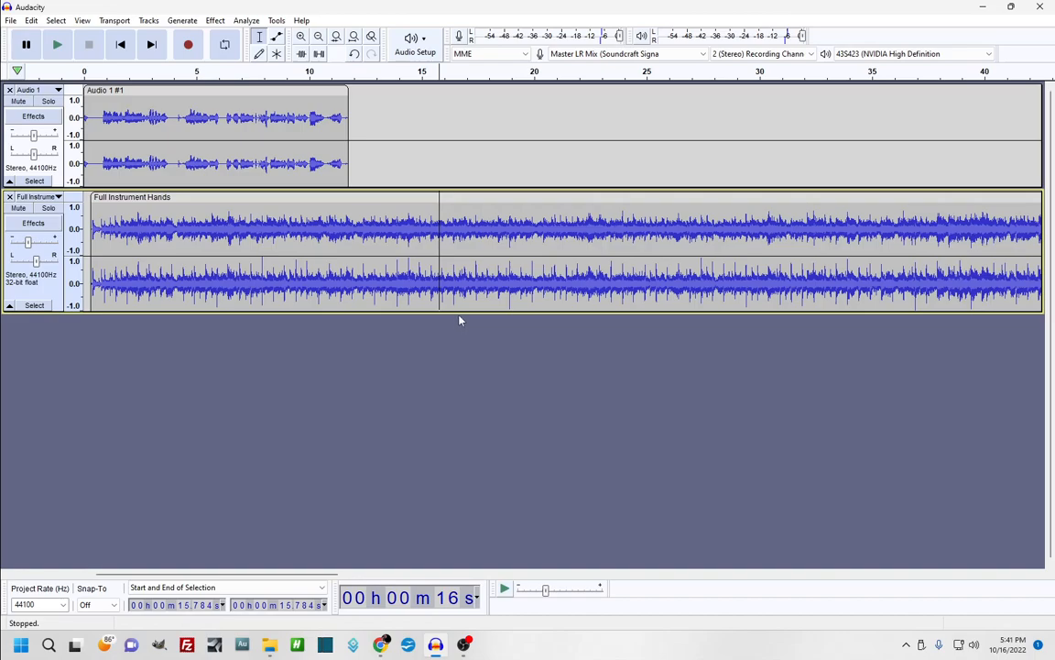
{"action": "mouse_move", "coordinate": [442, 277]}
{"action": "left_mouse_down"}
{"action": "mouse_move", "coordinate": [744, 246]}
{"action": "mouse_move", "coordinate": [454, 283]}
{"action": "mouse_move", "coordinate": [446, 294]}
{"action": "left_mouse_up"}
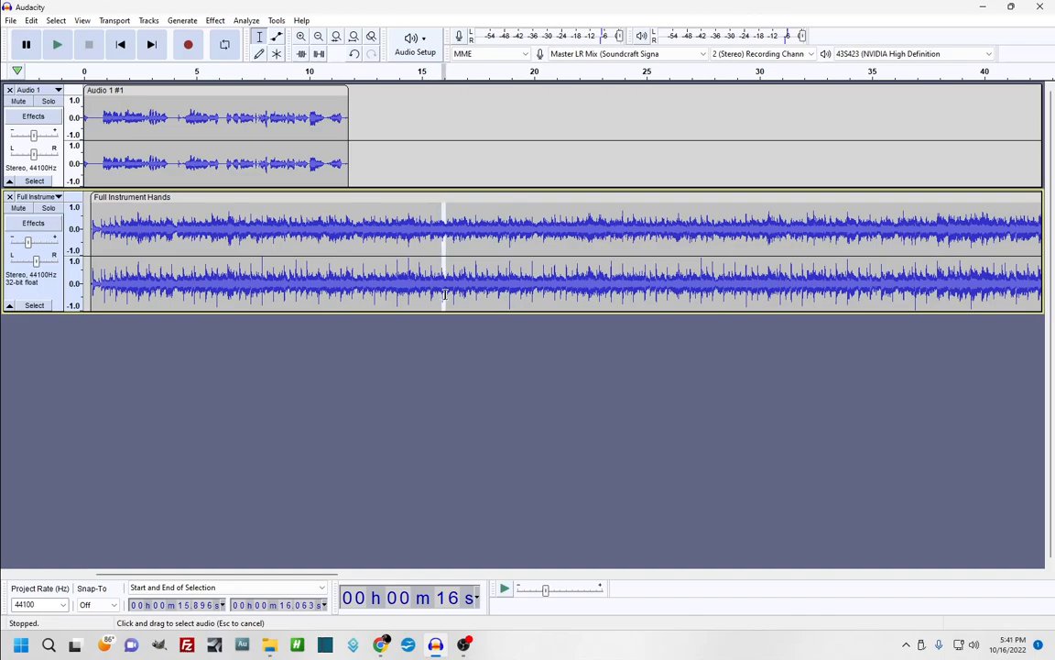
{"action": "left_click", "coordinate": [438, 289]}
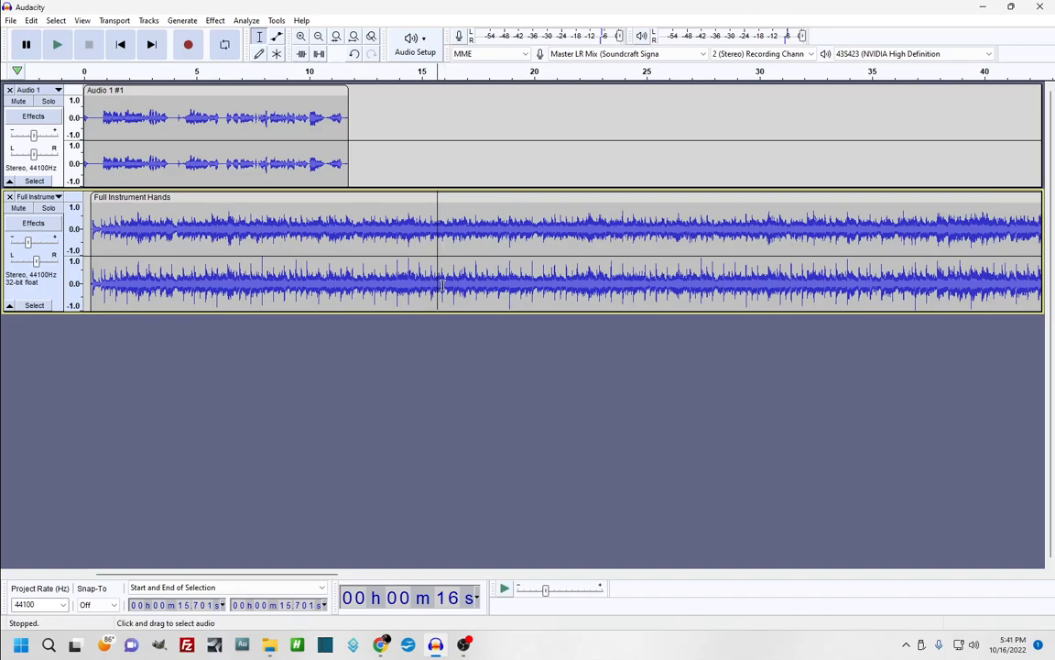
{"action": "left_click", "coordinate": [442, 284]}
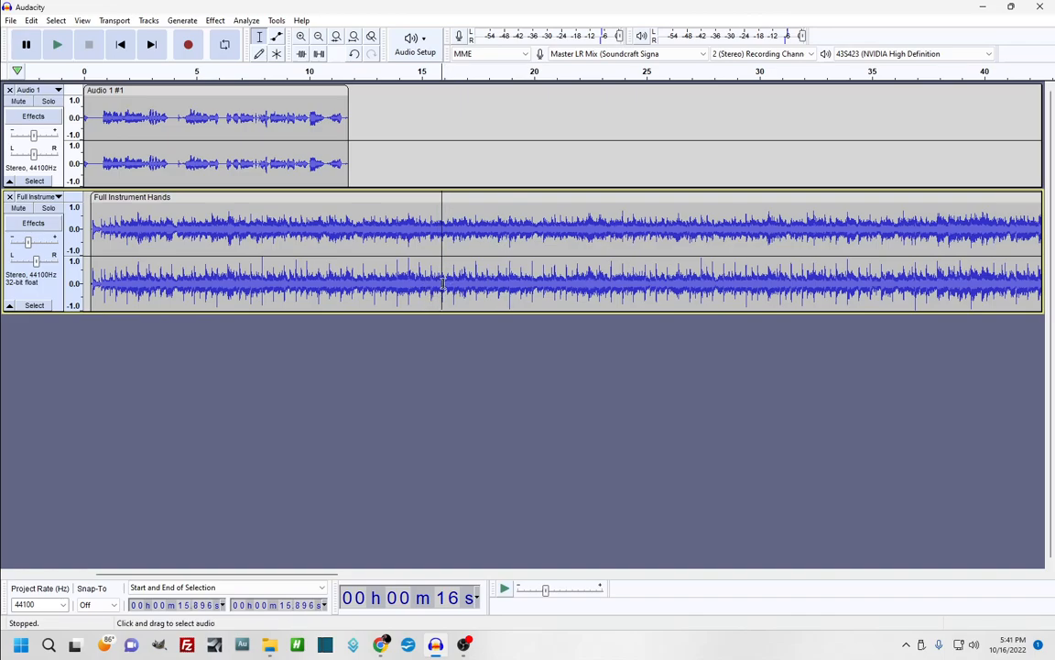
{"action": "key", "text": "ctrl+i"}
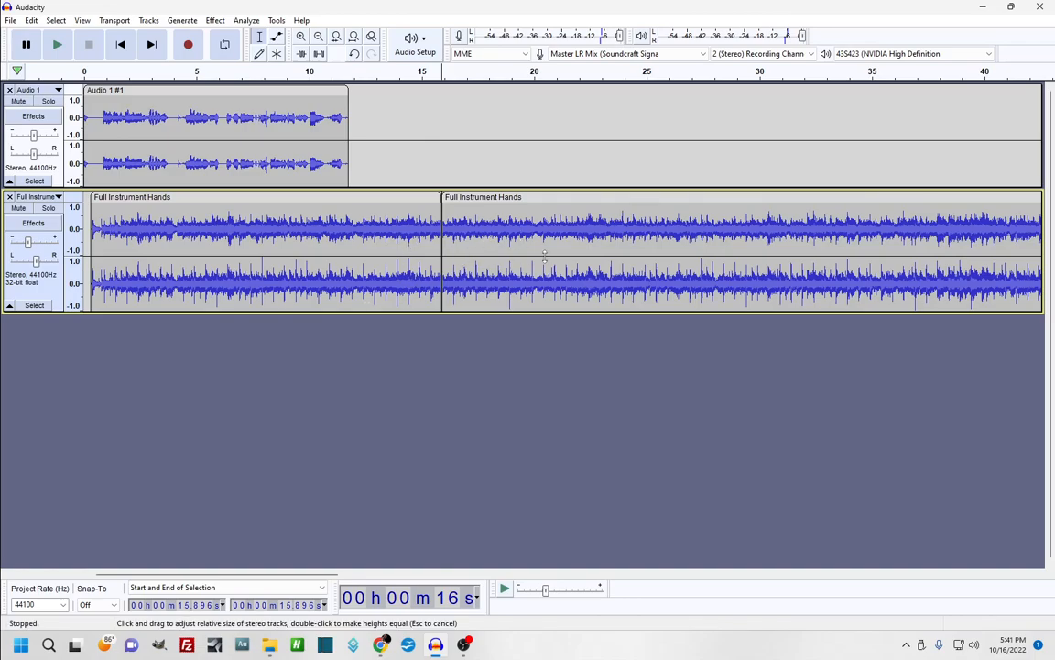
Move the second music piece later, leaving a silent gap after the split
{"action": "left_click_drag", "start_coordinate": [508, 198], "coordinate": [567, 198]}
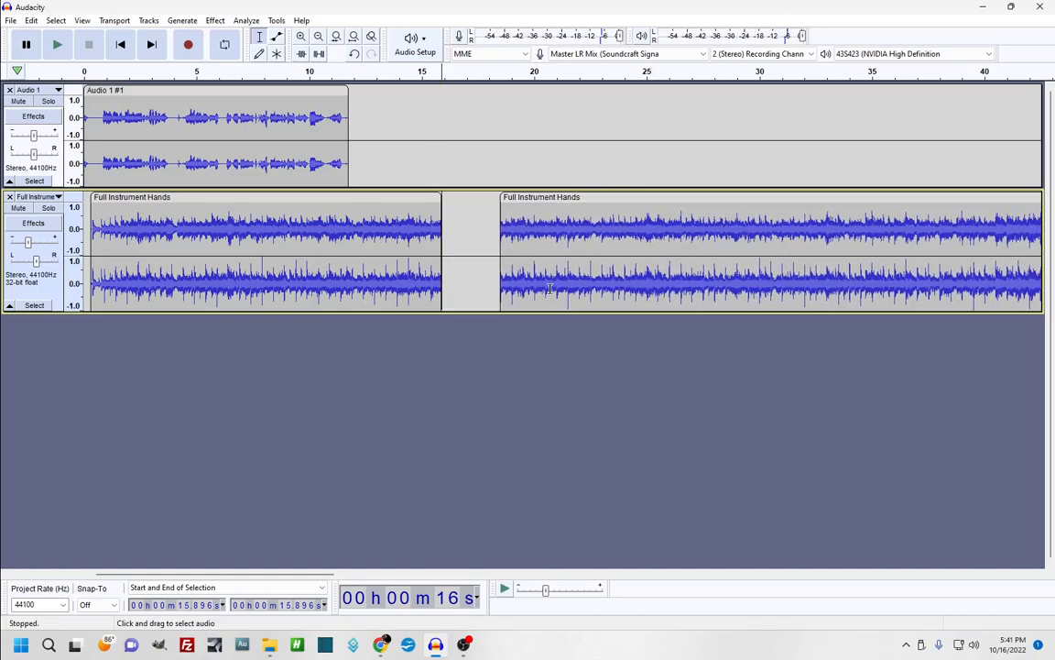
{"action": "double_click", "coordinate": [603, 240]}
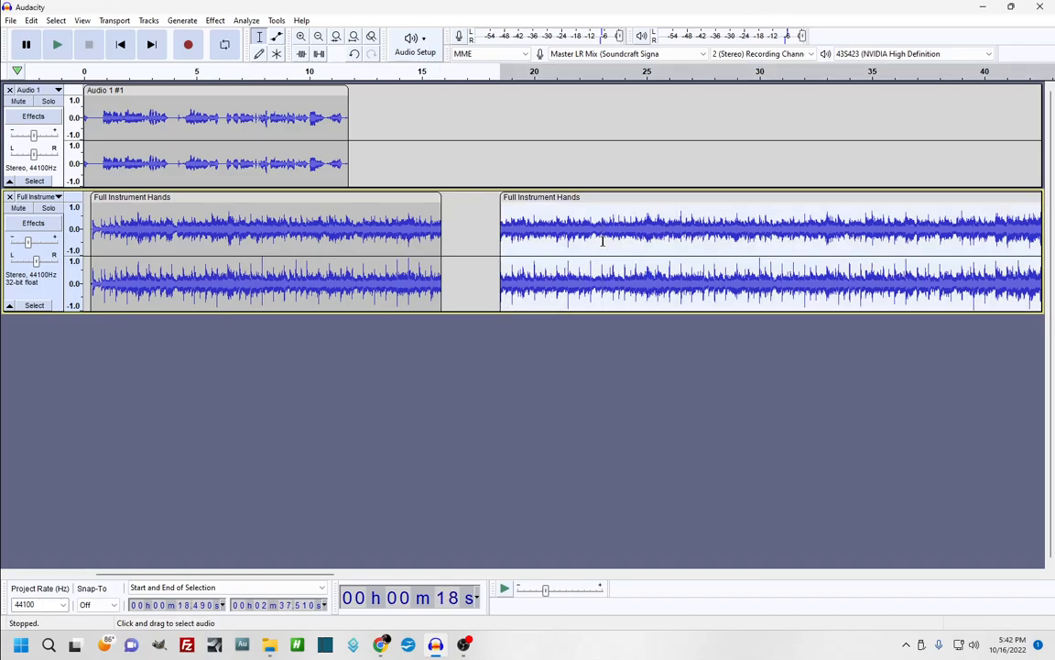
{"action": "left_click", "coordinate": [454, 245]}
{"action": "left_click_drag", "start_coordinate": [494, 223], "coordinate": [963, 204]}
Select the whole second music clip and delete it
{"action": "left_click", "coordinate": [487, 235]}
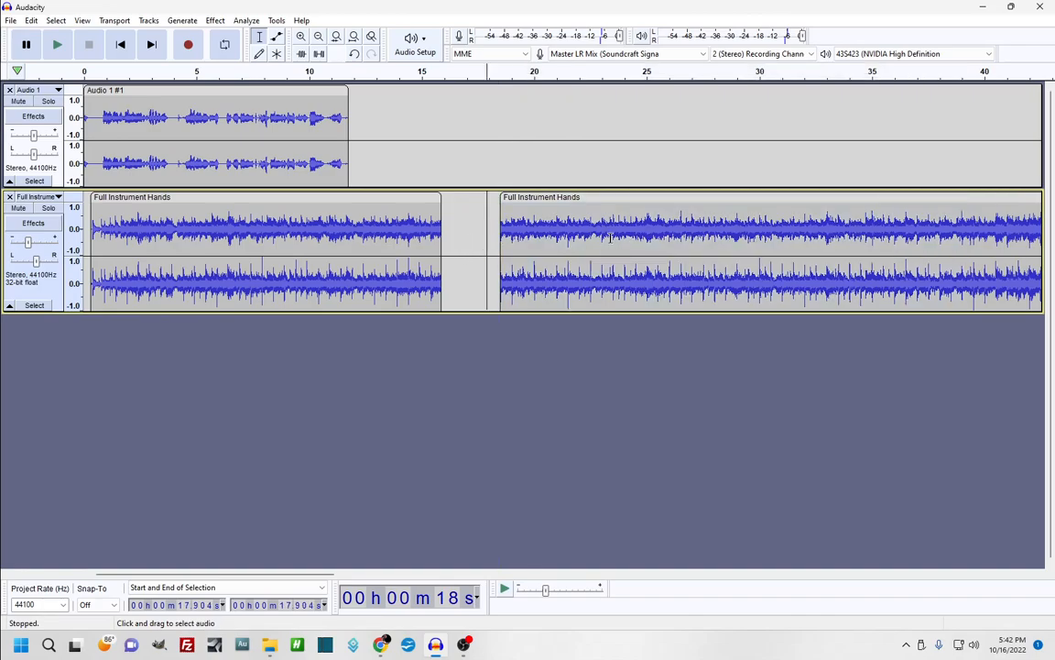
{"action": "double_click", "coordinate": [561, 244]}
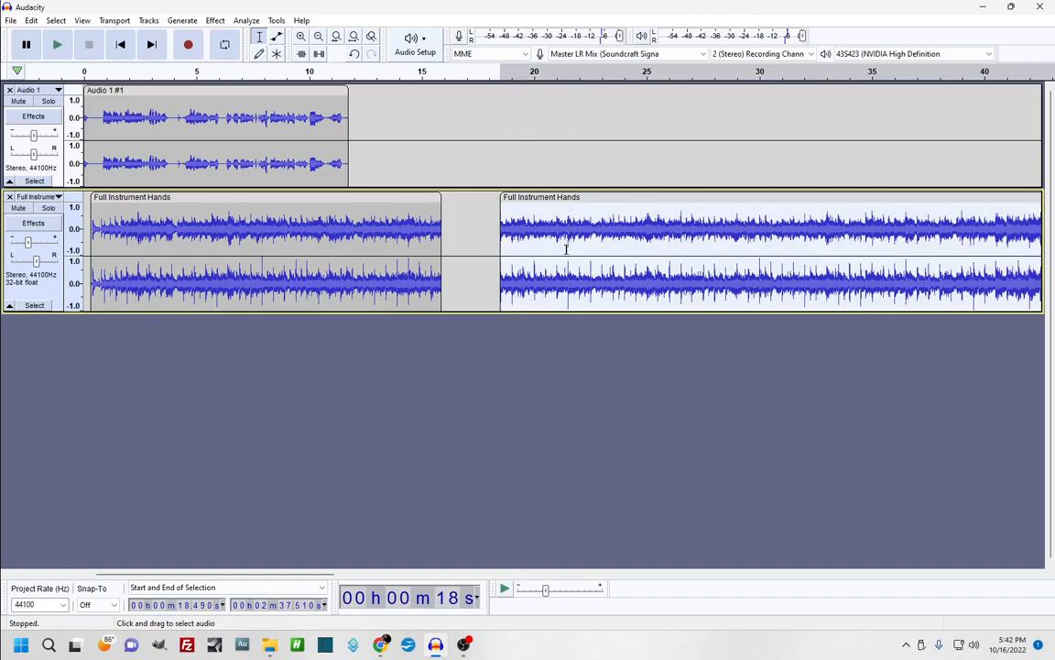
{"action": "key", "text": "Delete"}
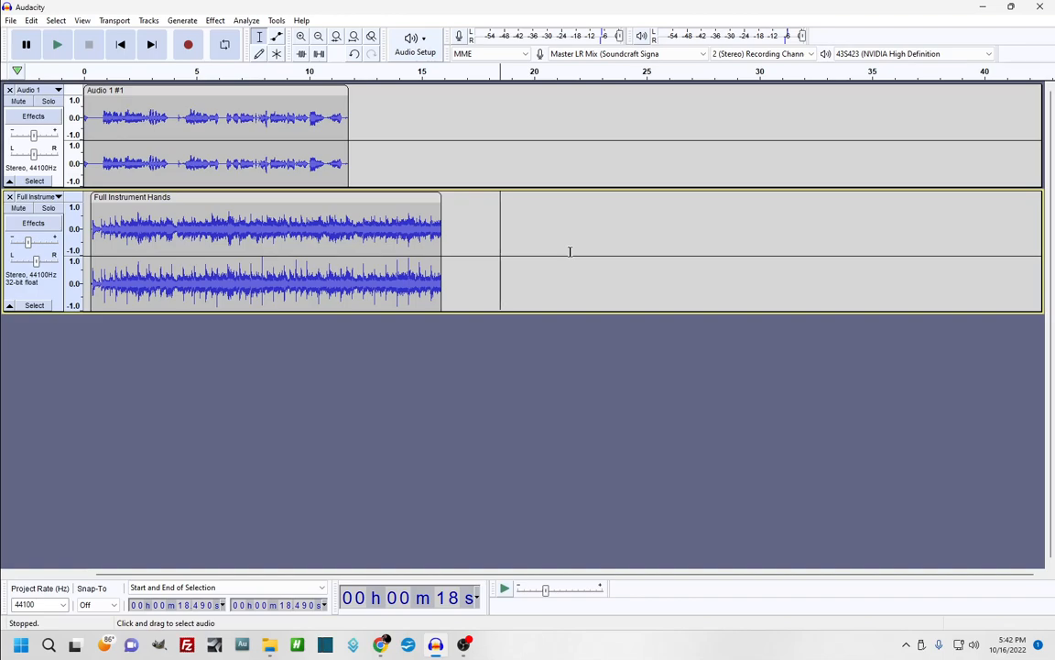
Play the music from 12 s, then select its final stretch from 11.6 s to the end
{"action": "left_click", "coordinate": [357, 235]}
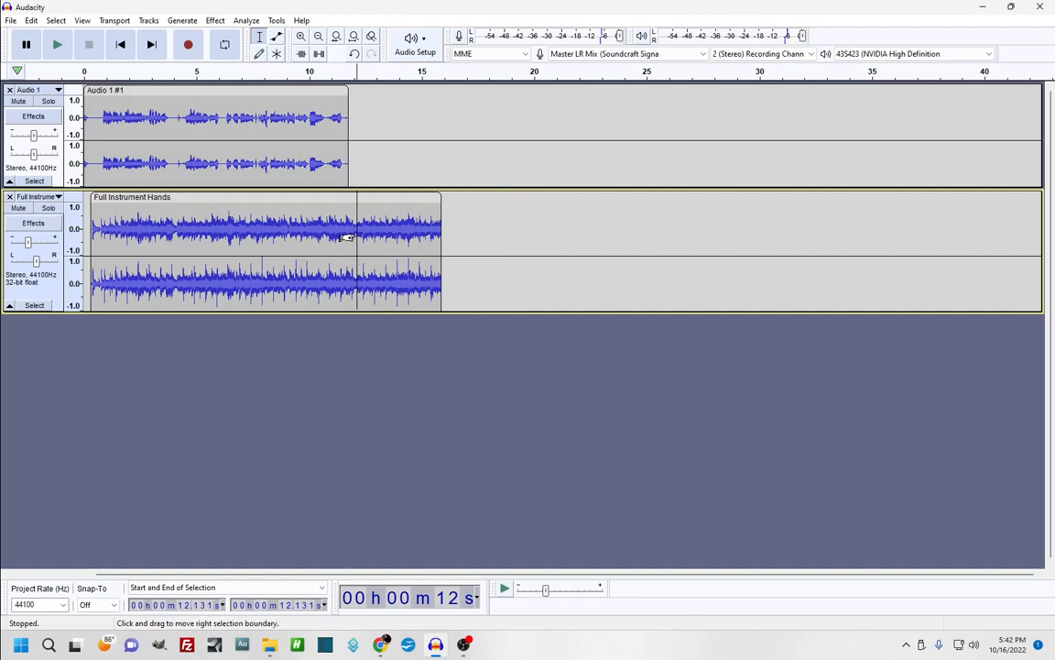
{"action": "key", "text": "space"}
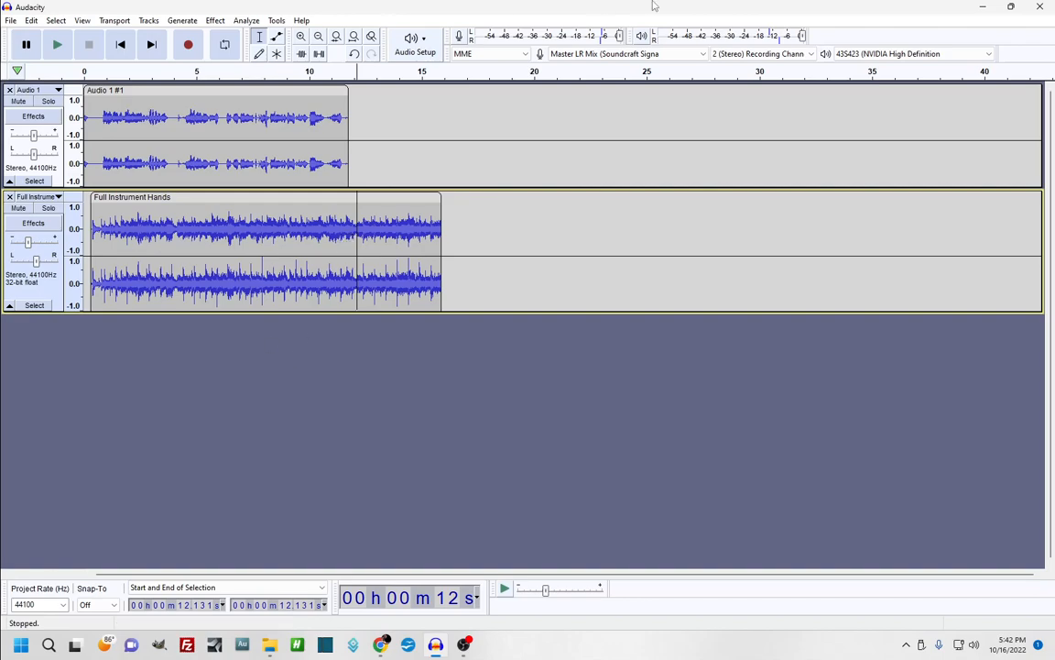
{"action": "left_click", "coordinate": [343, 231]}
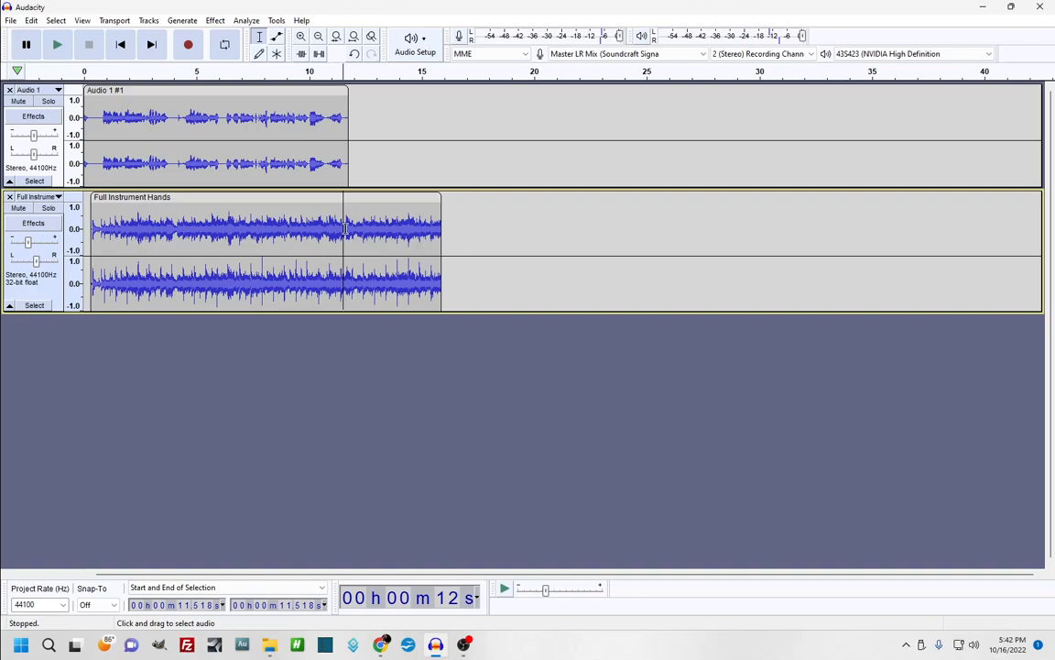
{"action": "left_click_drag", "start_coordinate": [344, 230], "coordinate": [451, 220]}
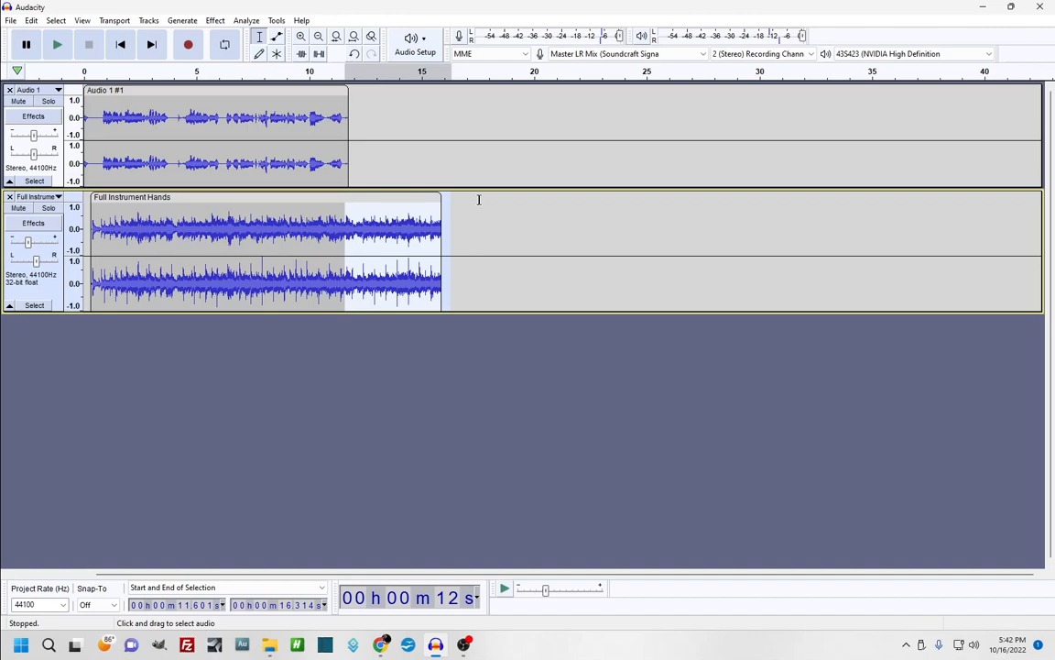
Apply Fade Out to the music's last stretch, 11.6 s to 15.9 s, leaving the cursor at 10 s
{"action": "left_click", "coordinate": [217, 22]}
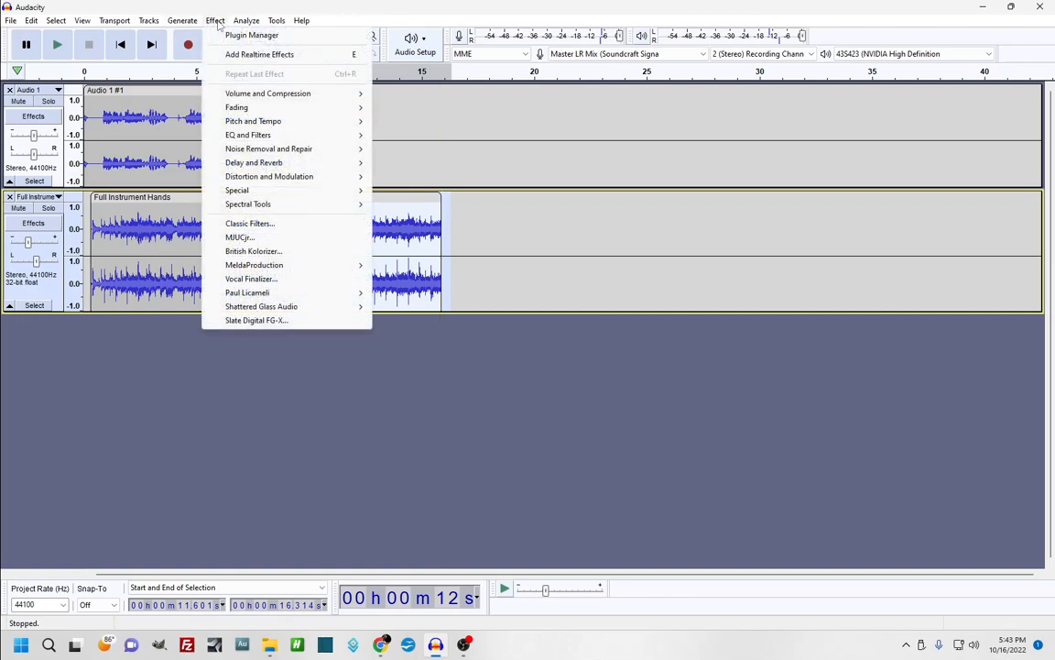
{"action": "mouse_move", "coordinate": [284, 120]}
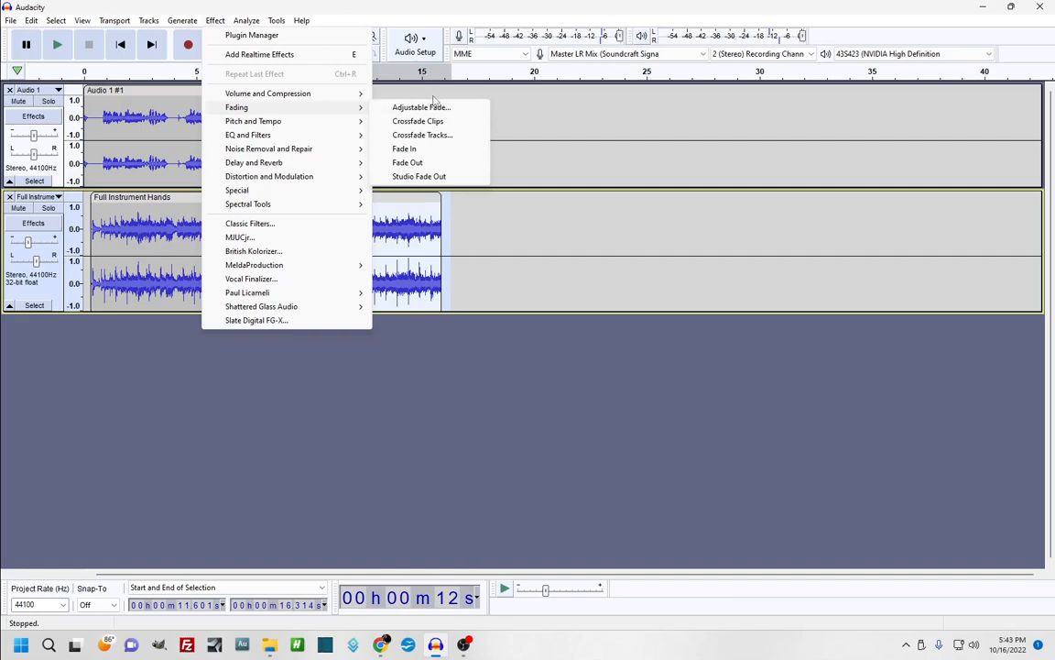
{"action": "mouse_move", "coordinate": [320, 150]}
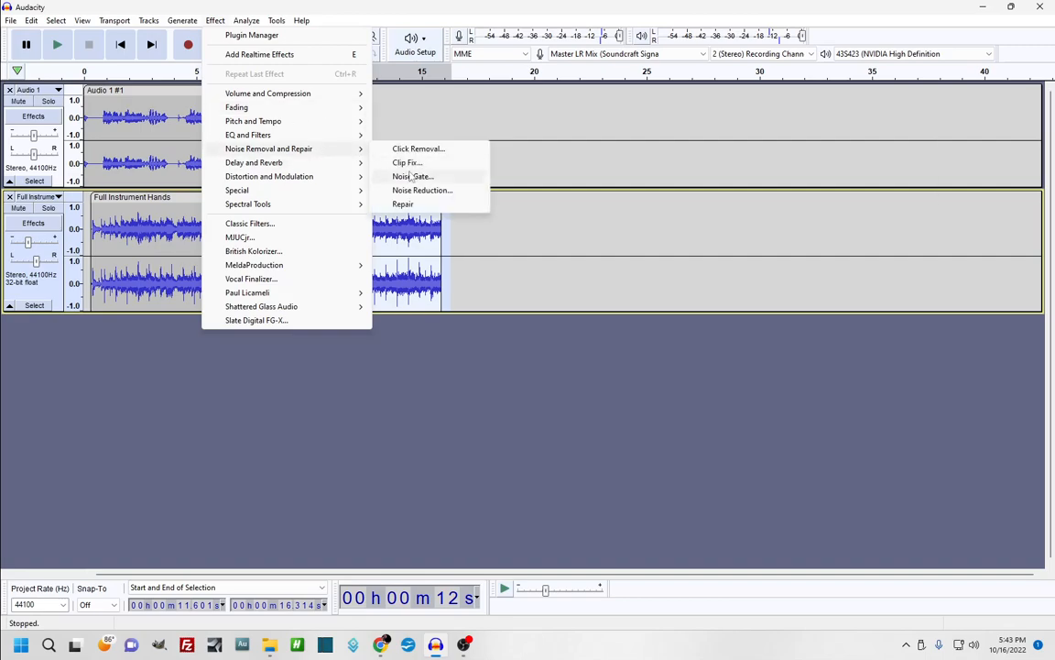
{"action": "left_click", "coordinate": [474, 374]}
{"action": "left_click_drag", "start_coordinate": [345, 231], "coordinate": [441, 238]}
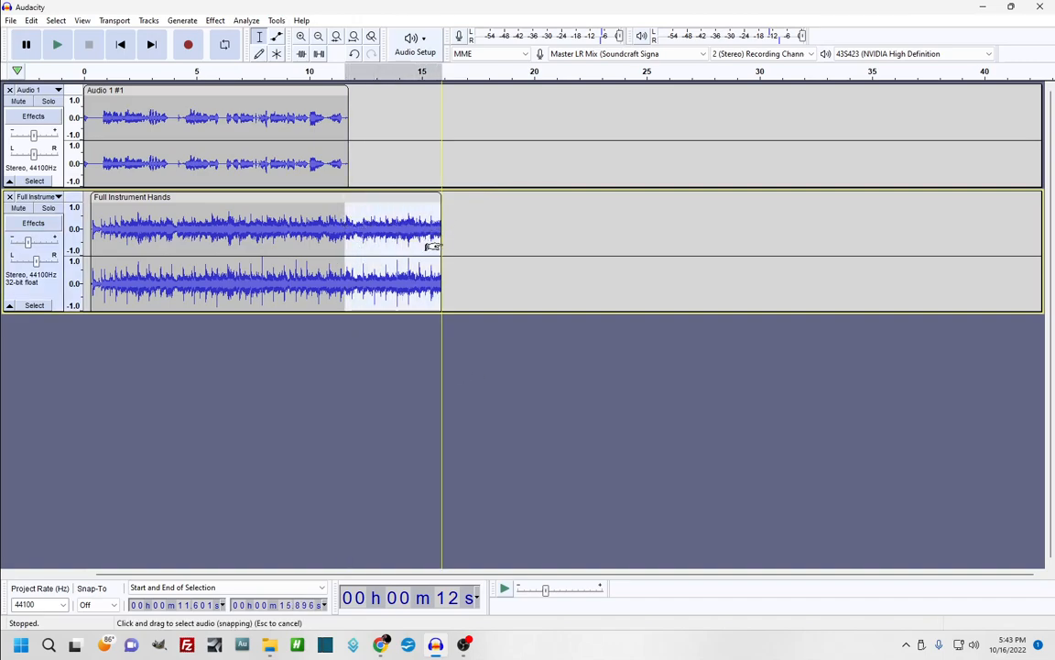
{"action": "left_click", "coordinate": [215, 20]}
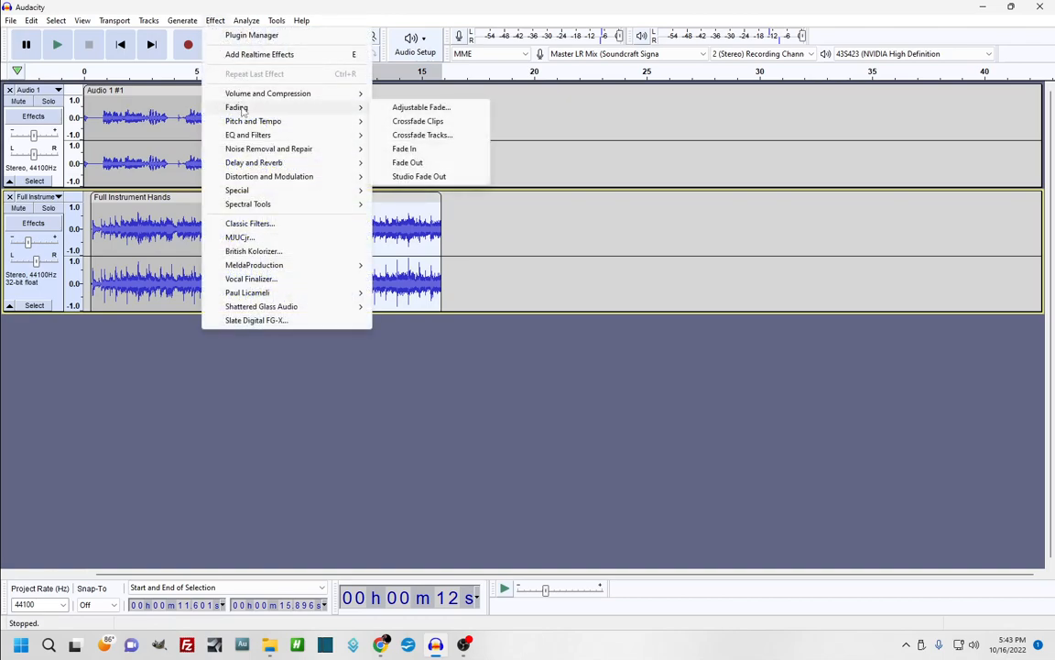
{"action": "left_click", "coordinate": [408, 163]}
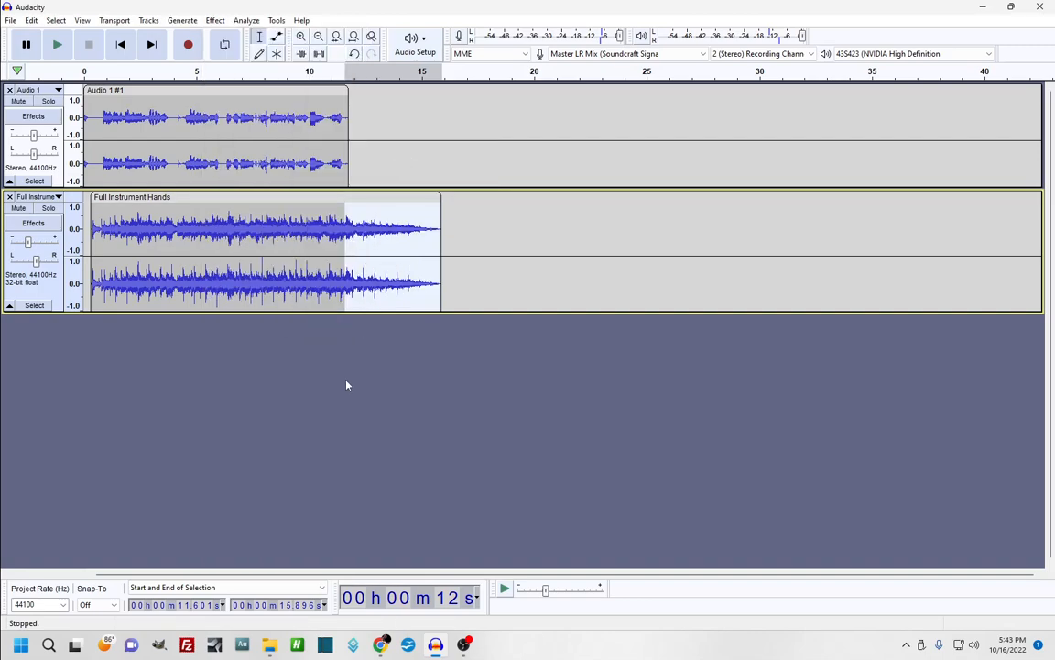
{"action": "left_click", "coordinate": [314, 284]}
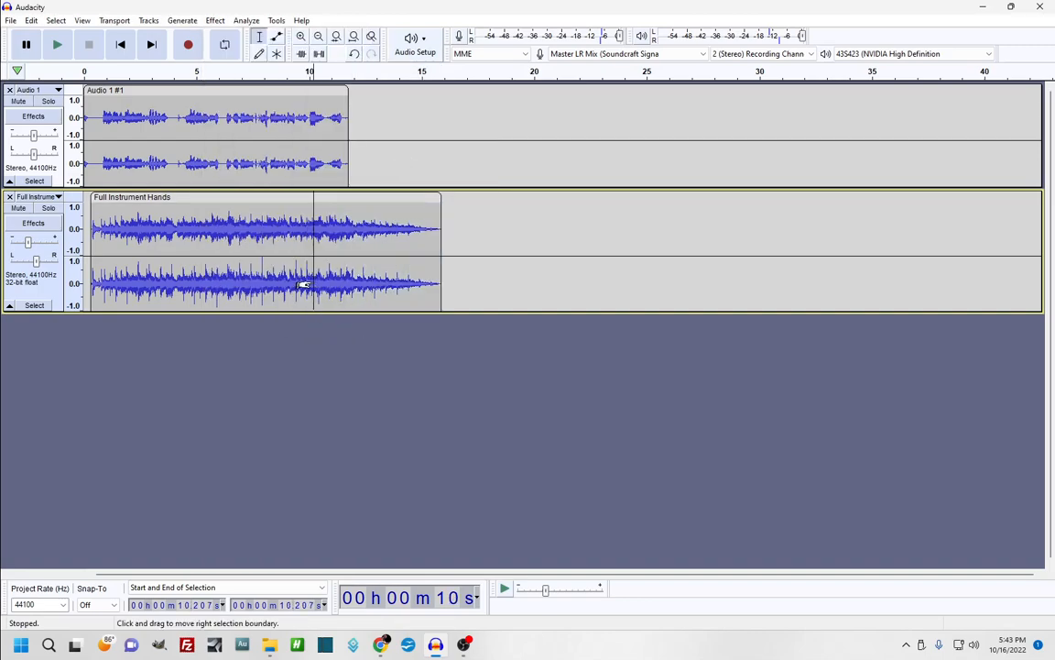
Move the instrument clip to start around 15 s, fade in its opening seconds, and play it back
{"action": "key", "text": "space"}
{"action": "left_click_drag", "start_coordinate": [207, 198], "coordinate": [544, 162]}
{"action": "left_click_drag", "start_coordinate": [484, 215], "coordinate": [431, 253]}
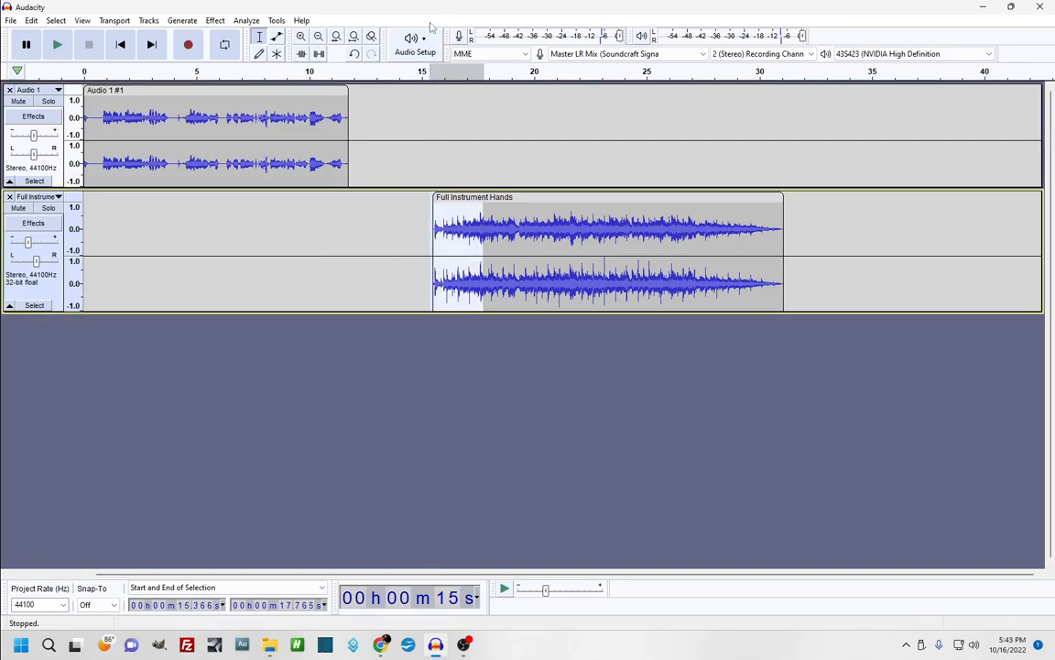
{"action": "left_click", "coordinate": [215, 20]}
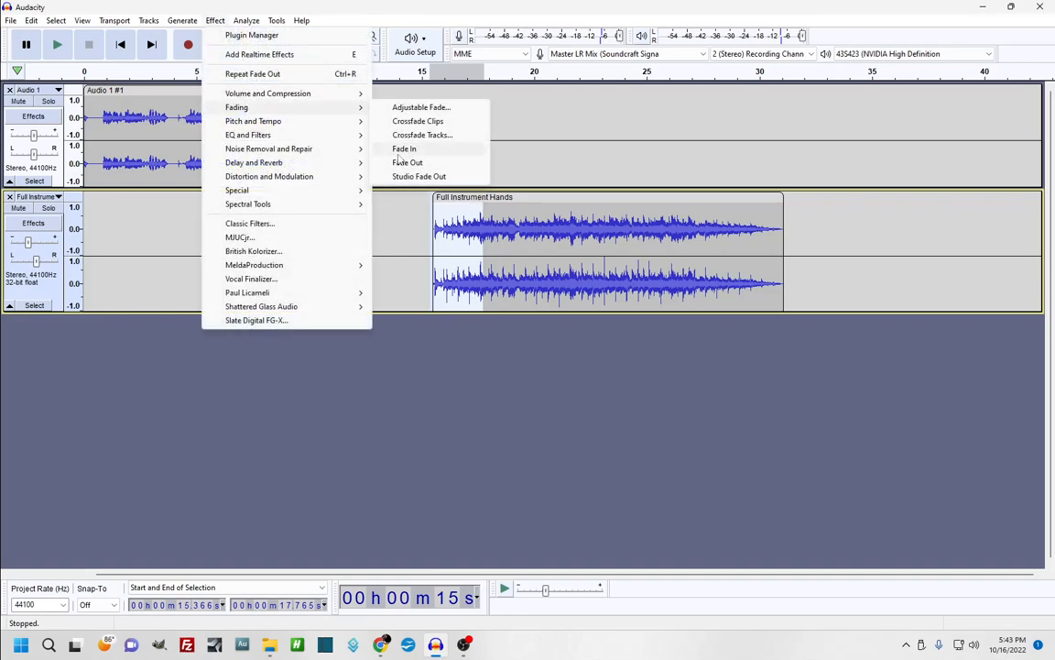
{"action": "left_click", "coordinate": [408, 162]}
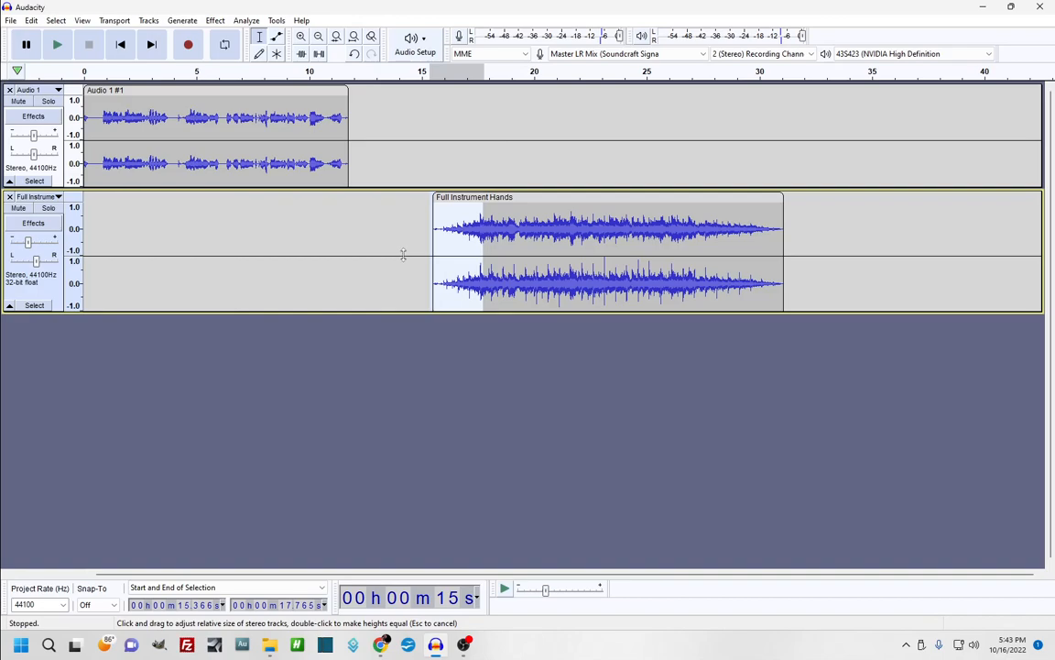
{"action": "left_click_drag", "start_coordinate": [403, 257], "coordinate": [403, 255]}
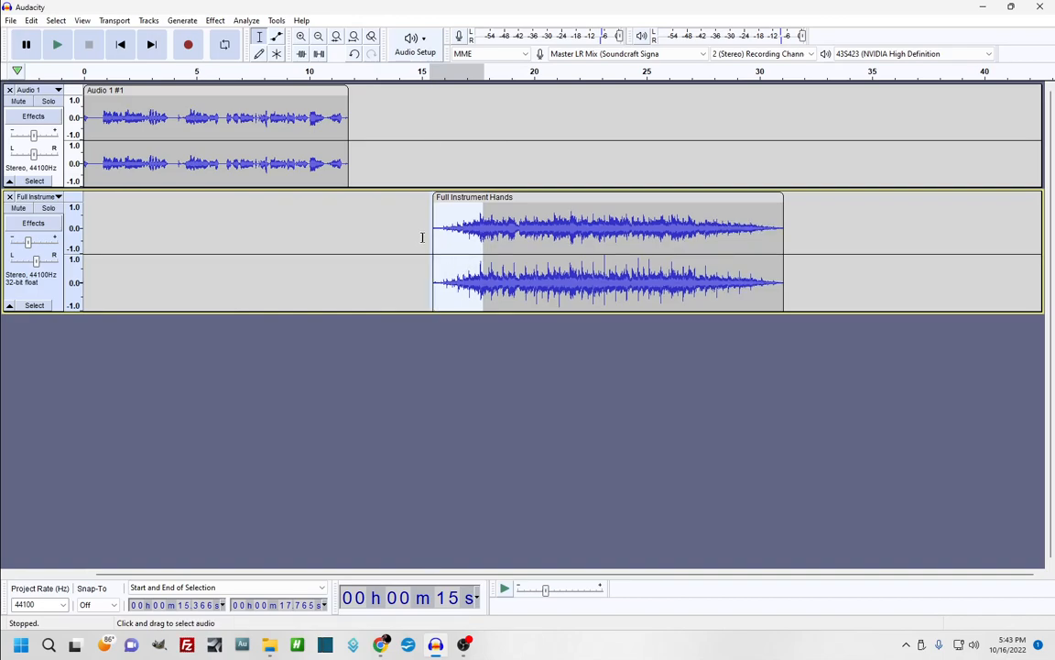
{"action": "left_click", "coordinate": [425, 234]}
{"action": "key", "text": "space"}
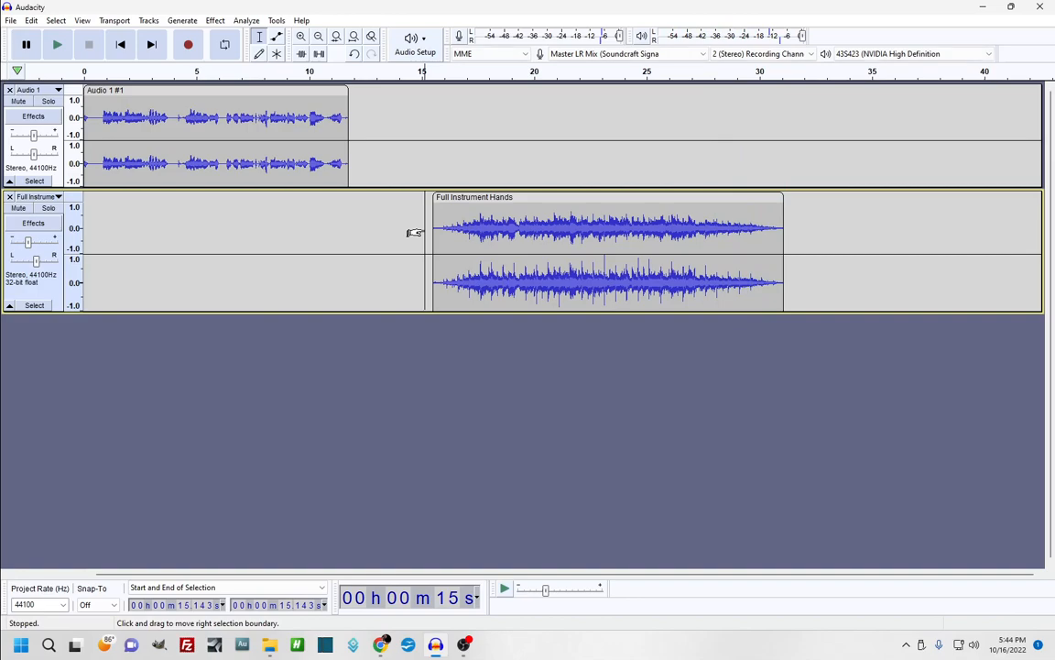
{"action": "left_click_drag", "start_coordinate": [532, 207], "coordinate": [403, 208]}
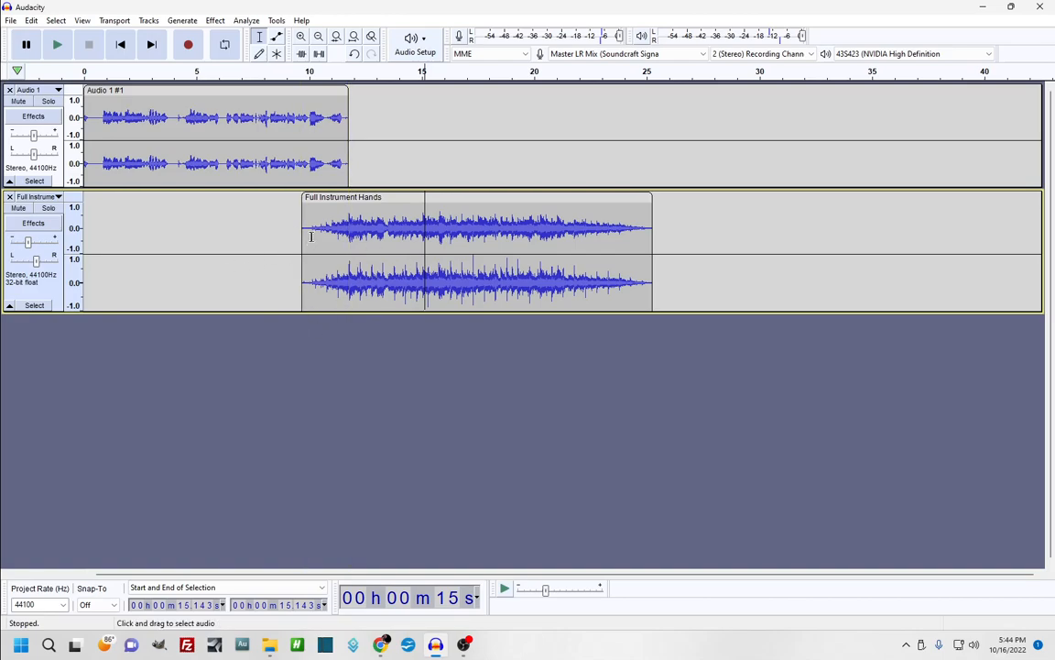
{"action": "left_click_drag", "start_coordinate": [244, 231], "coordinate": [248, 225]}
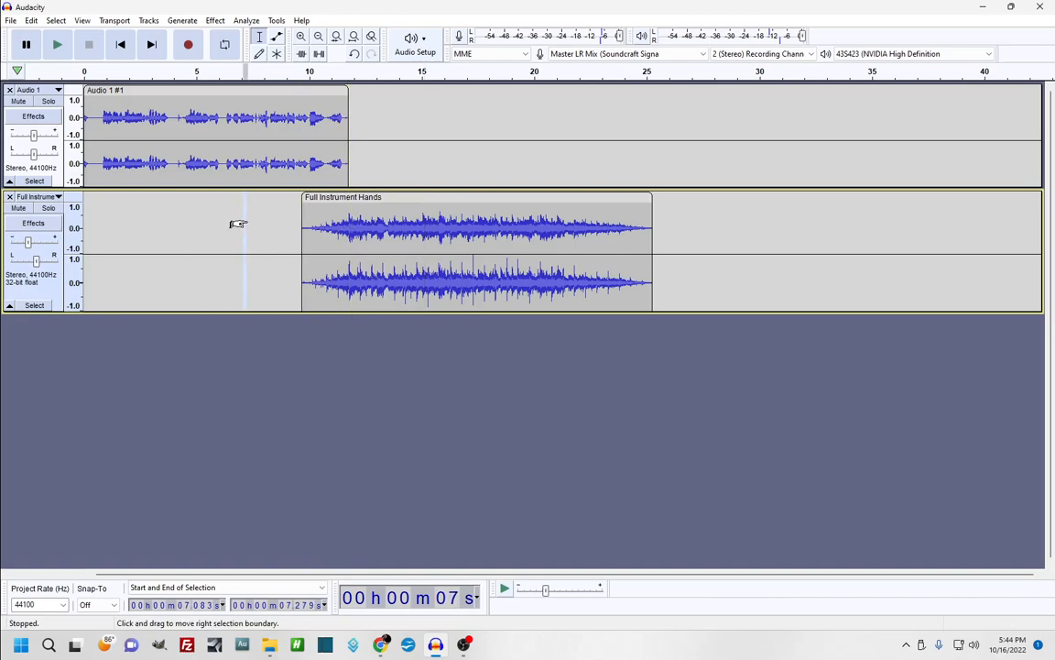
{"action": "key", "text": "space"}
{"action": "left_click", "coordinate": [251, 218]}
{"action": "key", "text": "space"}
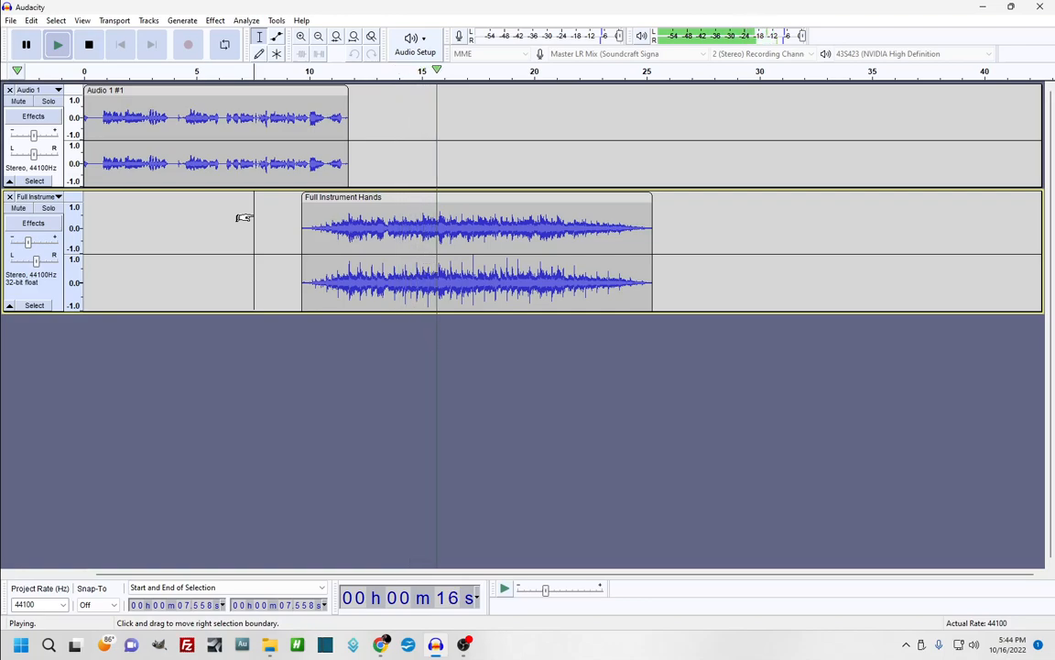
{"action": "key", "text": "space"}
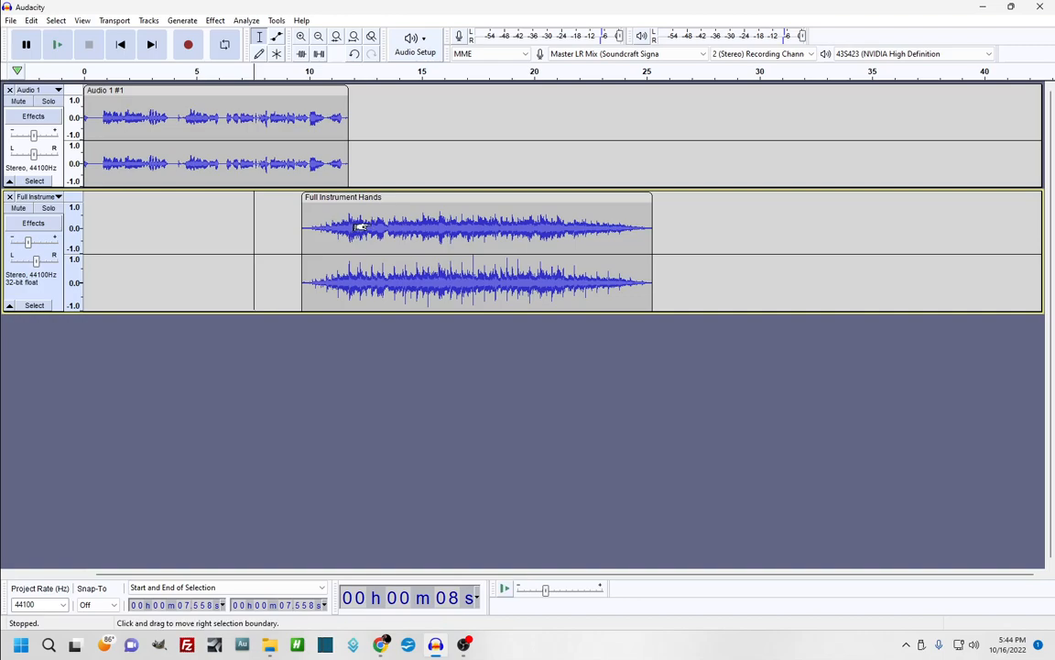
{"action": "key", "text": "ctrl+z"}
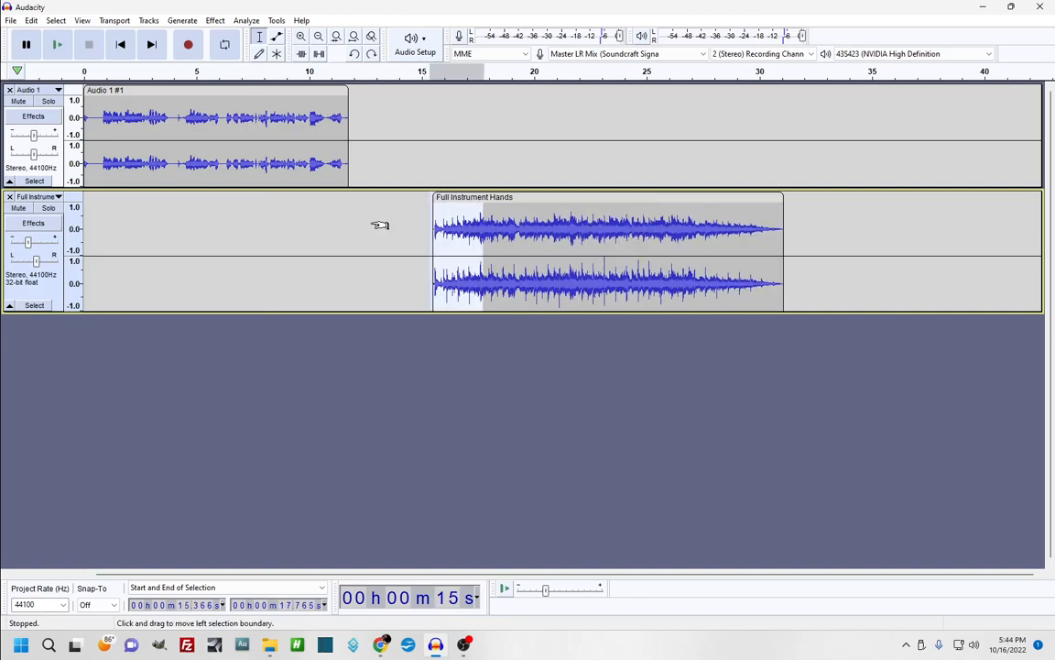
Move the instrument clip earlier to about 11 s and play the transition from 10 s
{"action": "left_click_drag", "start_coordinate": [533, 198], "coordinate": [435, 194]}
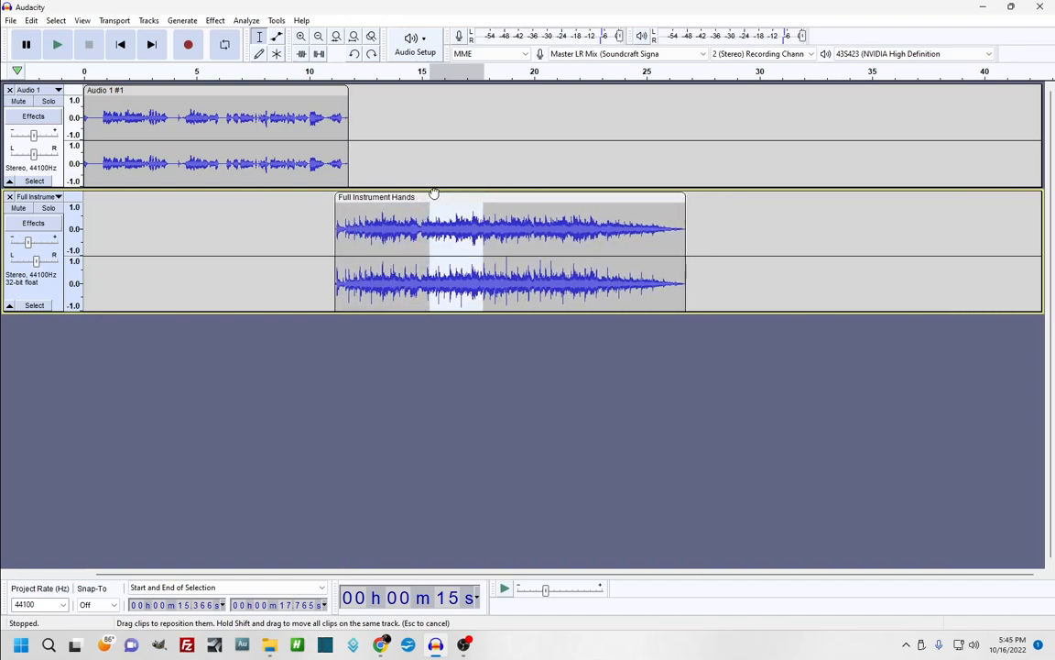
{"action": "left_click_drag", "start_coordinate": [365, 199], "coordinate": [369, 200]}
{"action": "left_click", "coordinate": [309, 230]}
{"action": "key", "text": "space"}
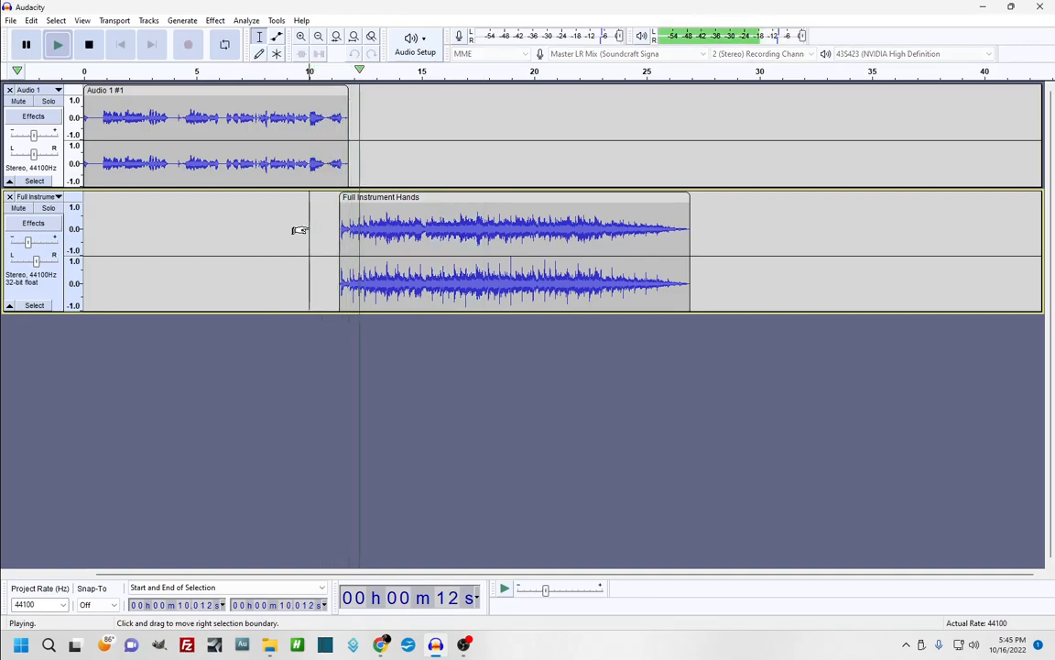
{"action": "key", "text": "space"}
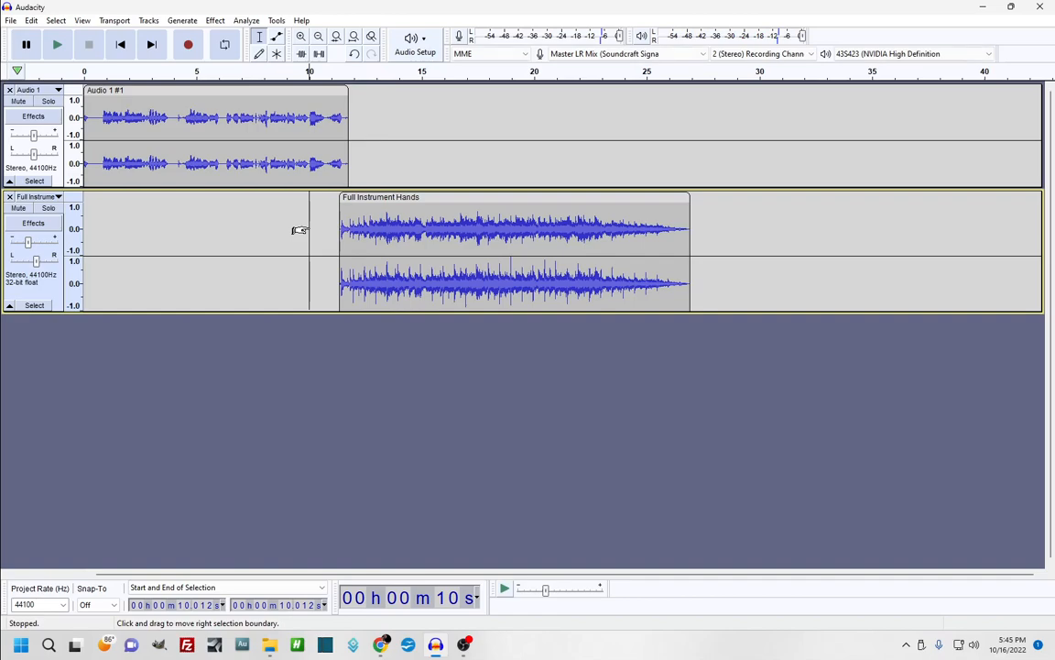
{"action": "key", "text": "space"}
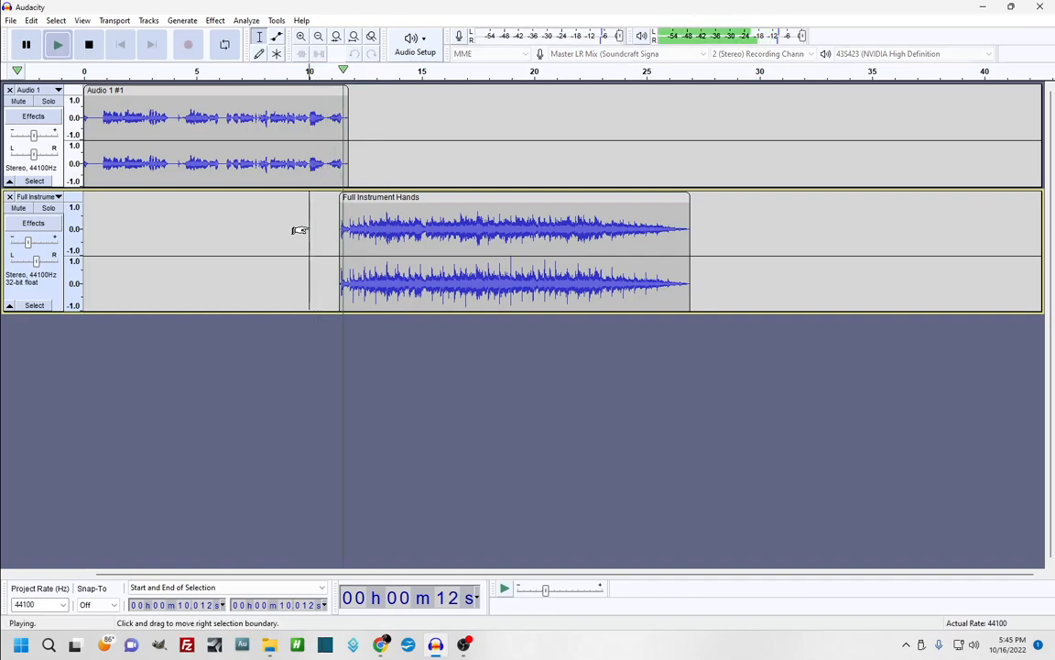
{"action": "key", "text": "space"}
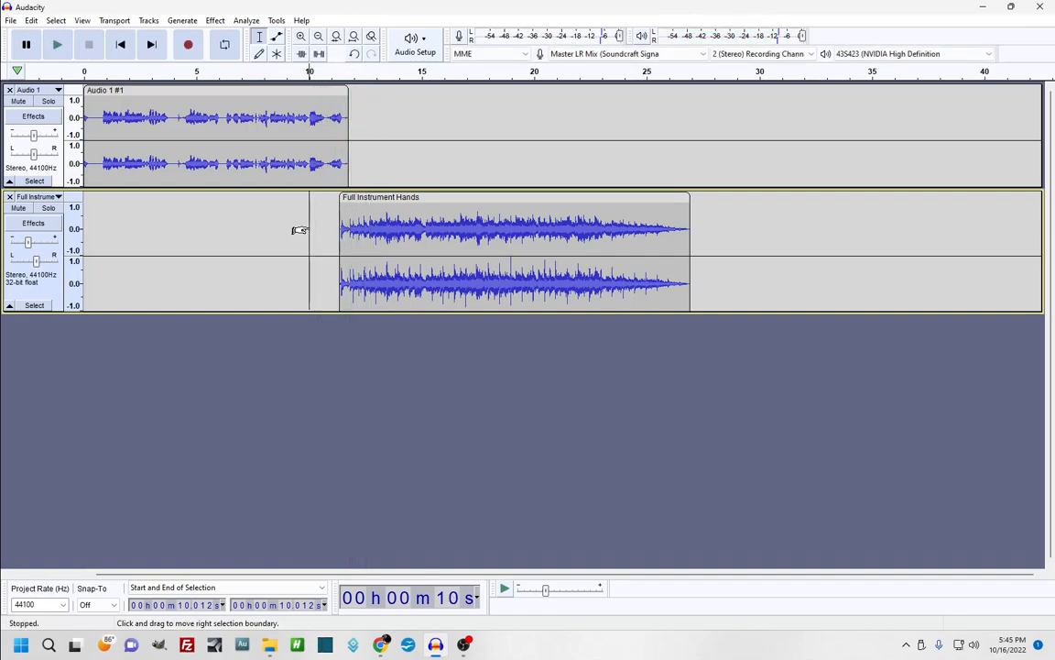
Apply Fade In to the clip's opening seconds, then shift it to about 9.5 s
{"action": "left_click_drag", "start_coordinate": [375, 229], "coordinate": [337, 236]}
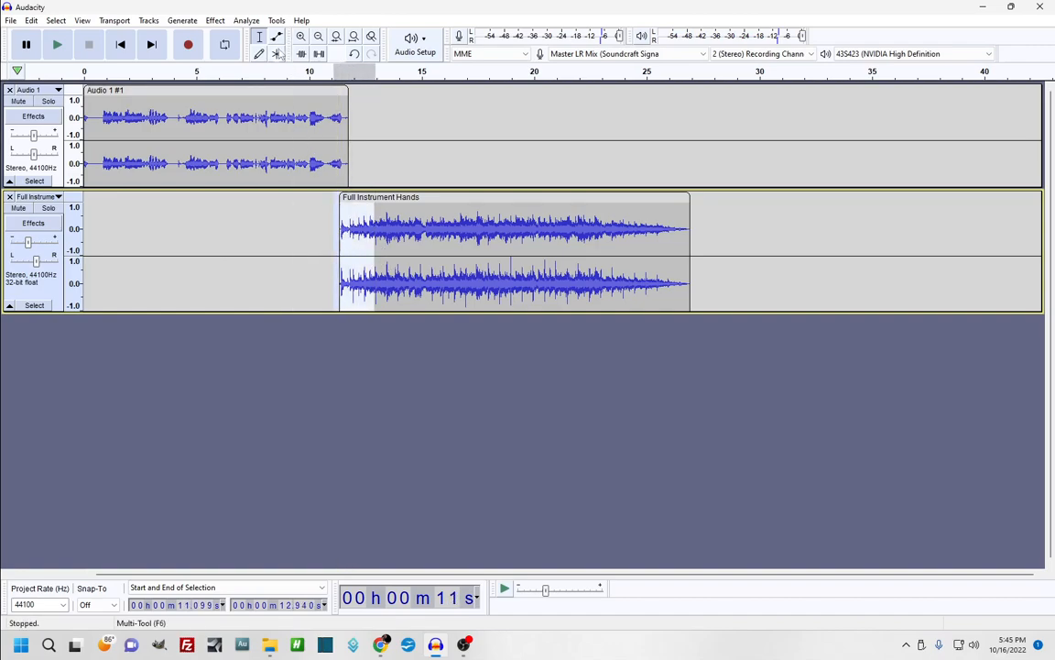
{"action": "left_click", "coordinate": [215, 20]}
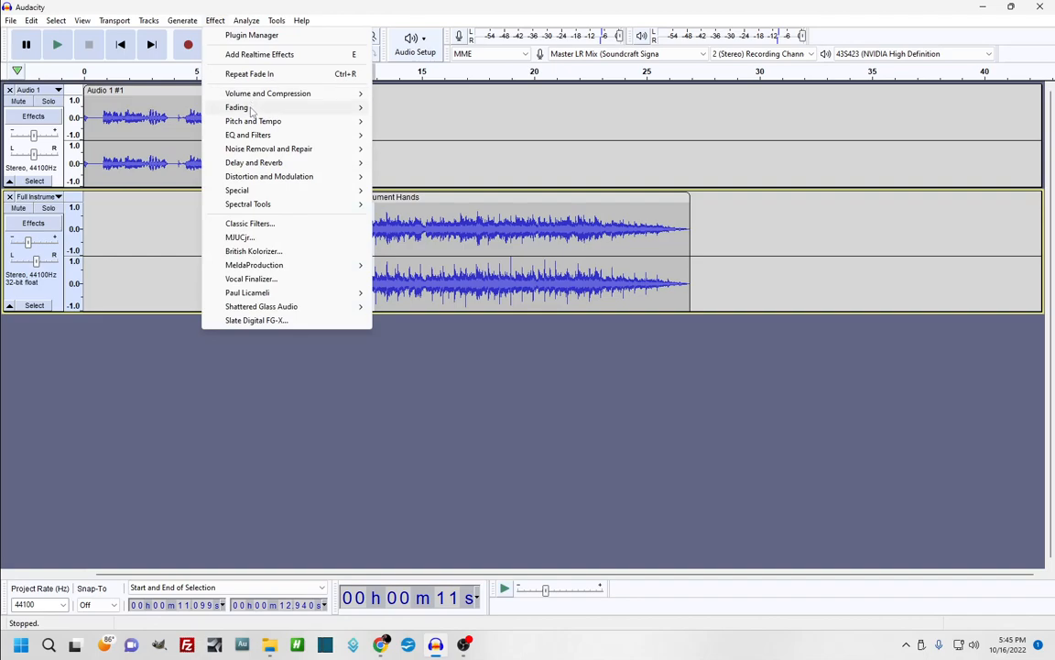
{"action": "mouse_move", "coordinate": [252, 108]}
{"action": "left_click", "coordinate": [408, 163]}
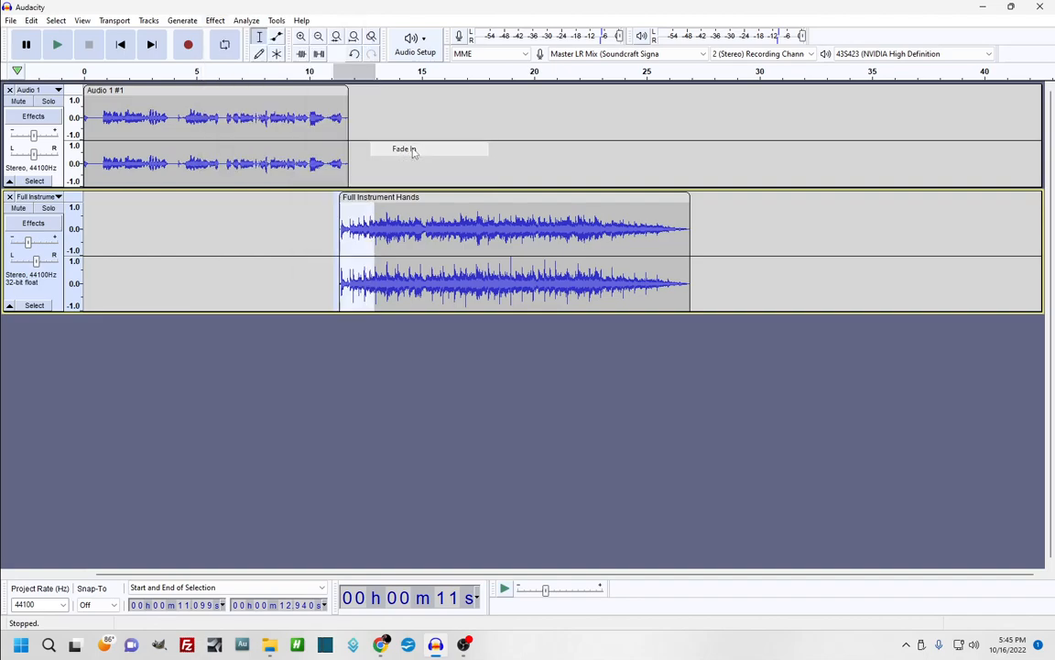
{"action": "left_click_drag", "start_coordinate": [438, 198], "coordinate": [401, 209]}
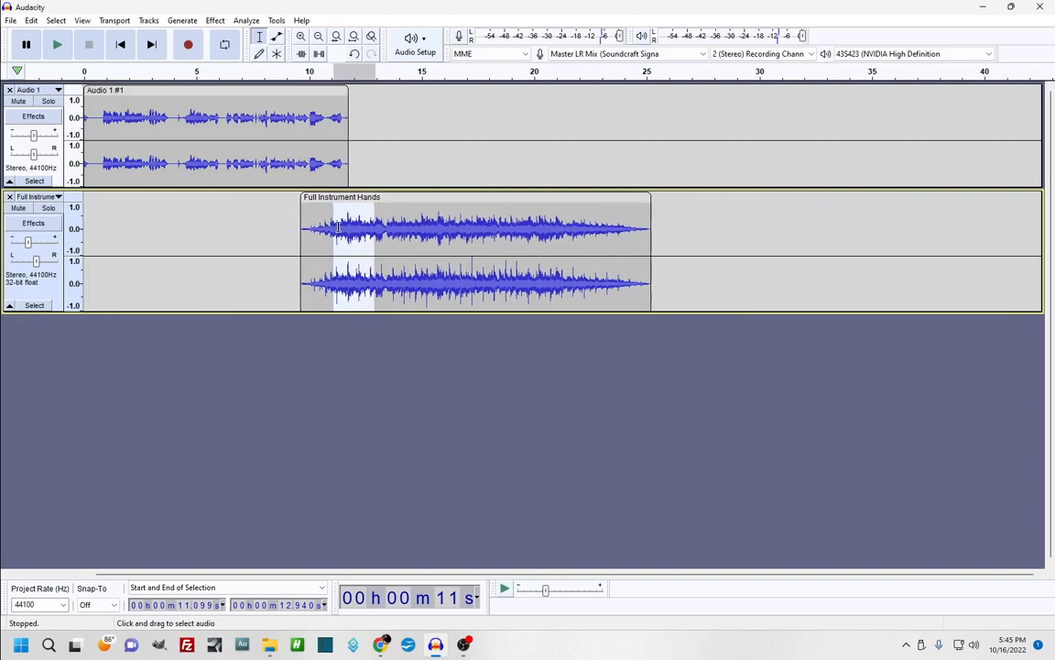
{"action": "left_click", "coordinate": [422, 216]}
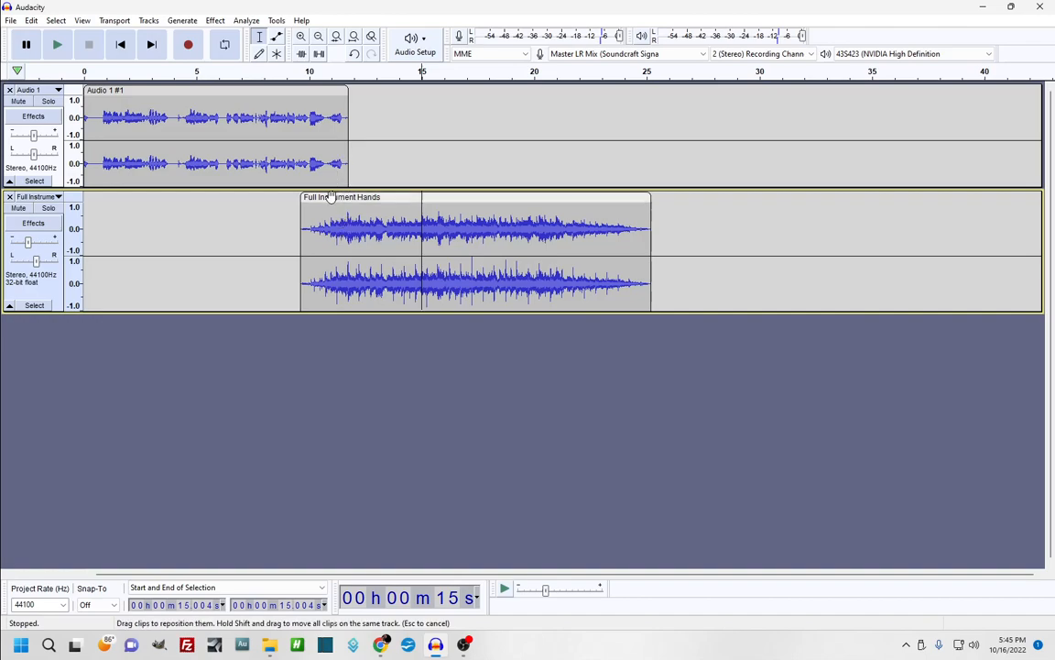
{"action": "left_click", "coordinate": [270, 230]}
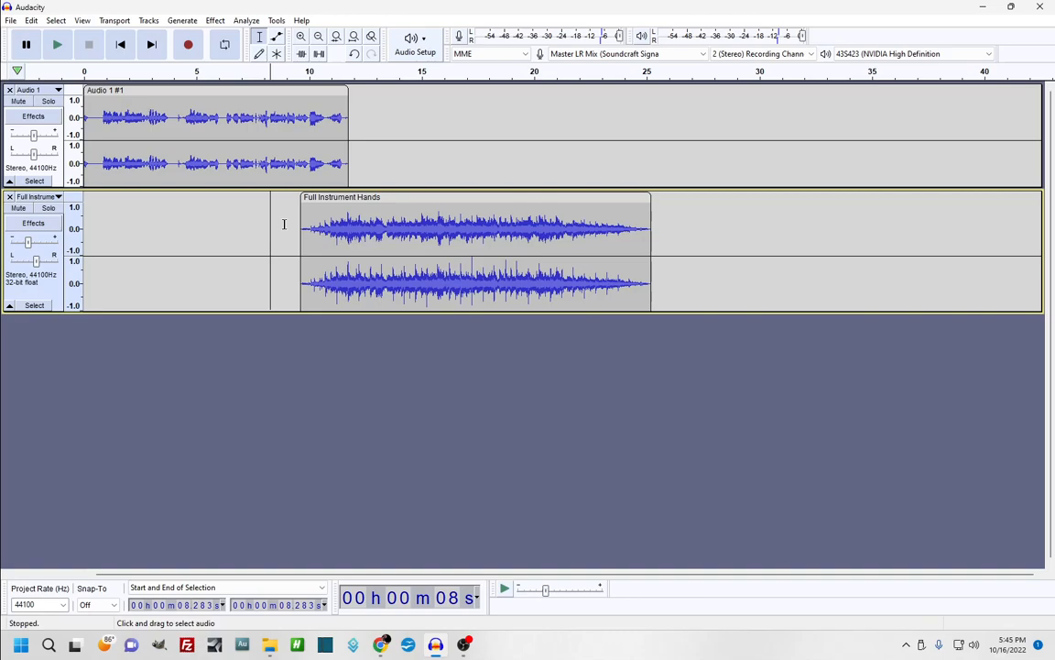
{"action": "key", "text": "space"}
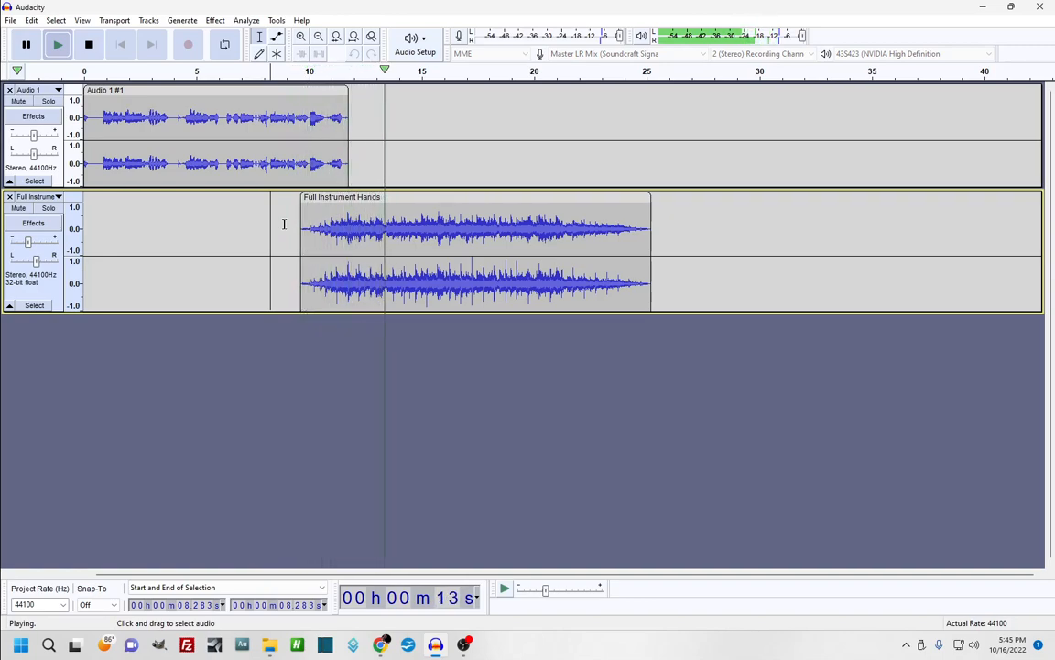
{"action": "key", "text": "space"}
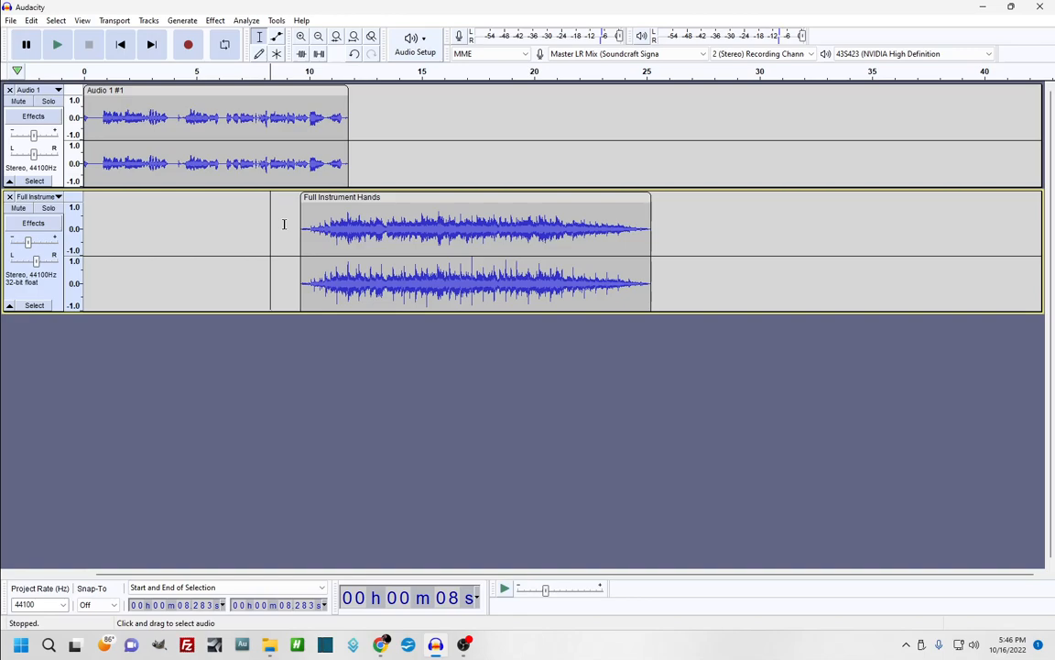
{"action": "left_click", "coordinate": [655, 237]}
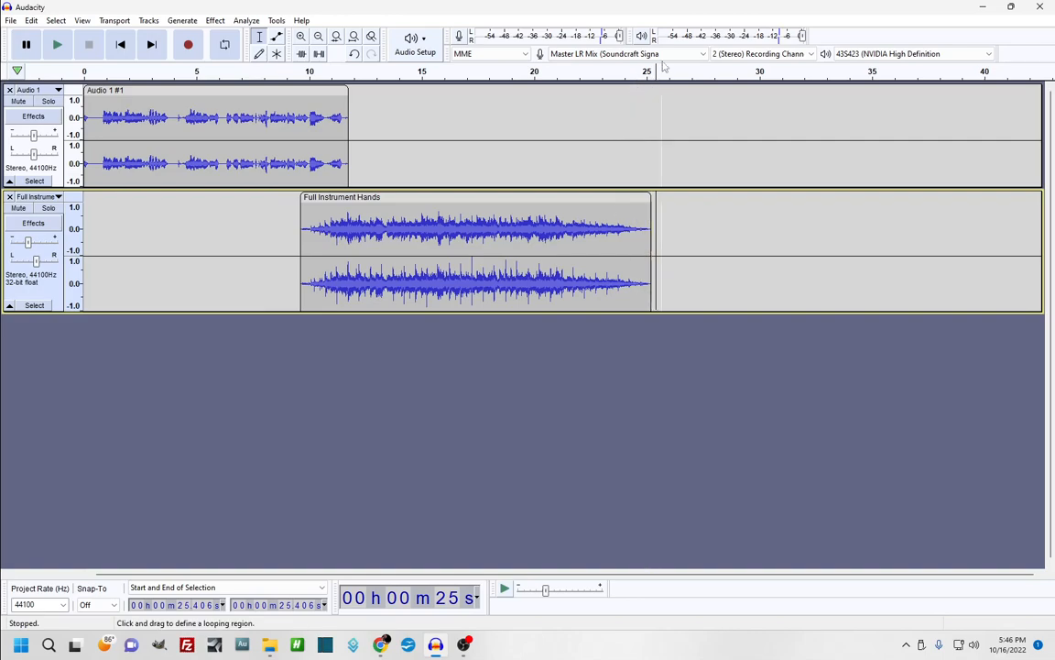
{"action": "left_click", "coordinate": [651, 112]}
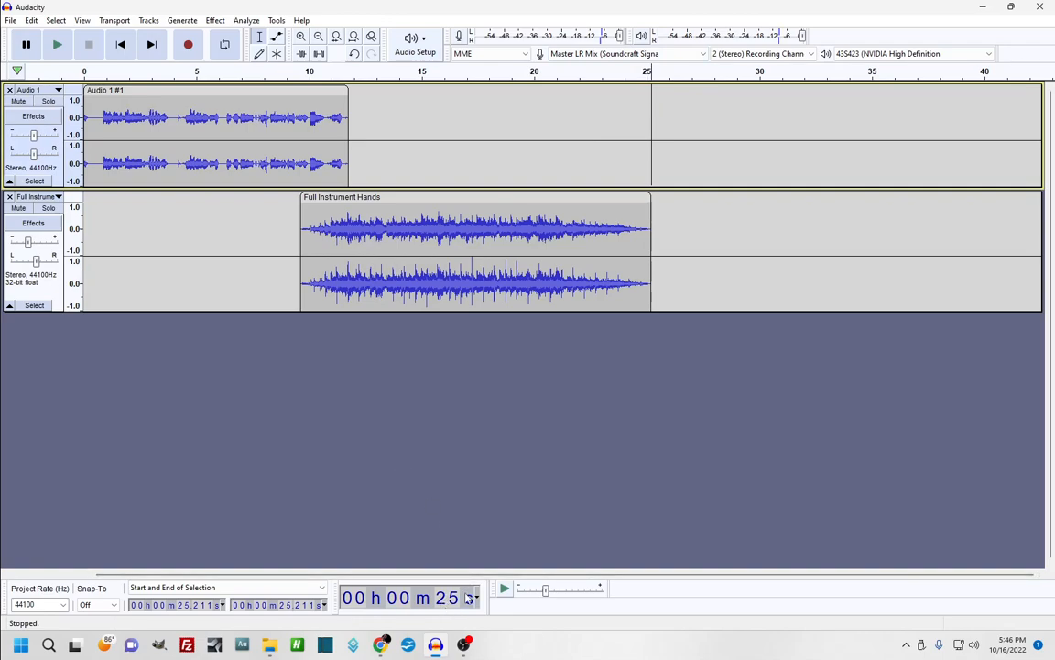
{"action": "left_click", "coordinate": [533, 107]}
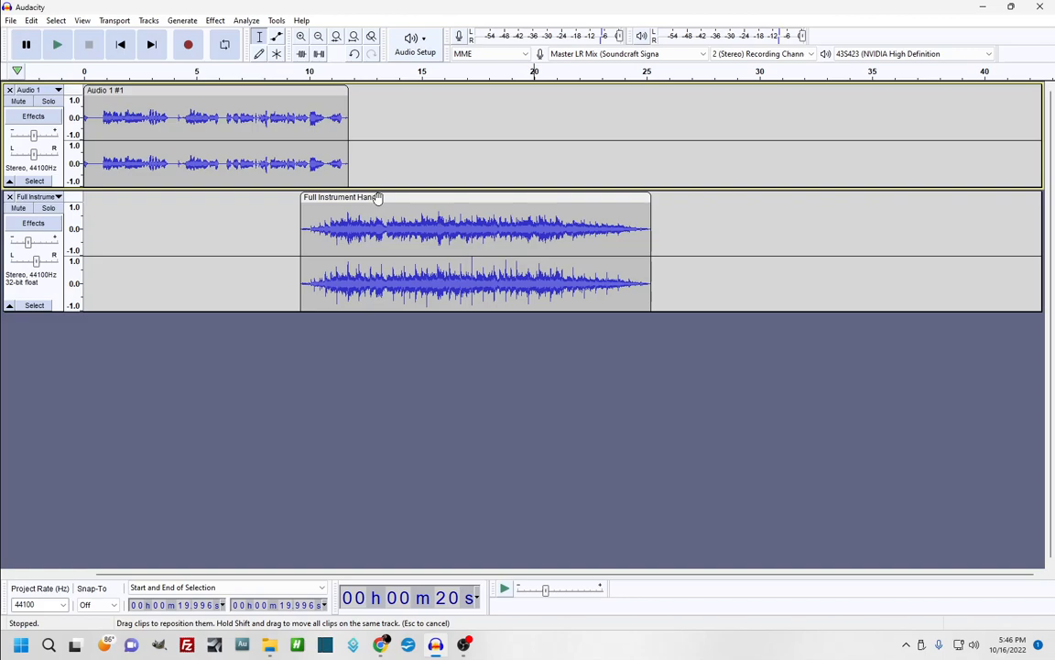
Bring up the File menu's Export submenu with the audio export formats
{"action": "left_click", "coordinate": [11, 22]}
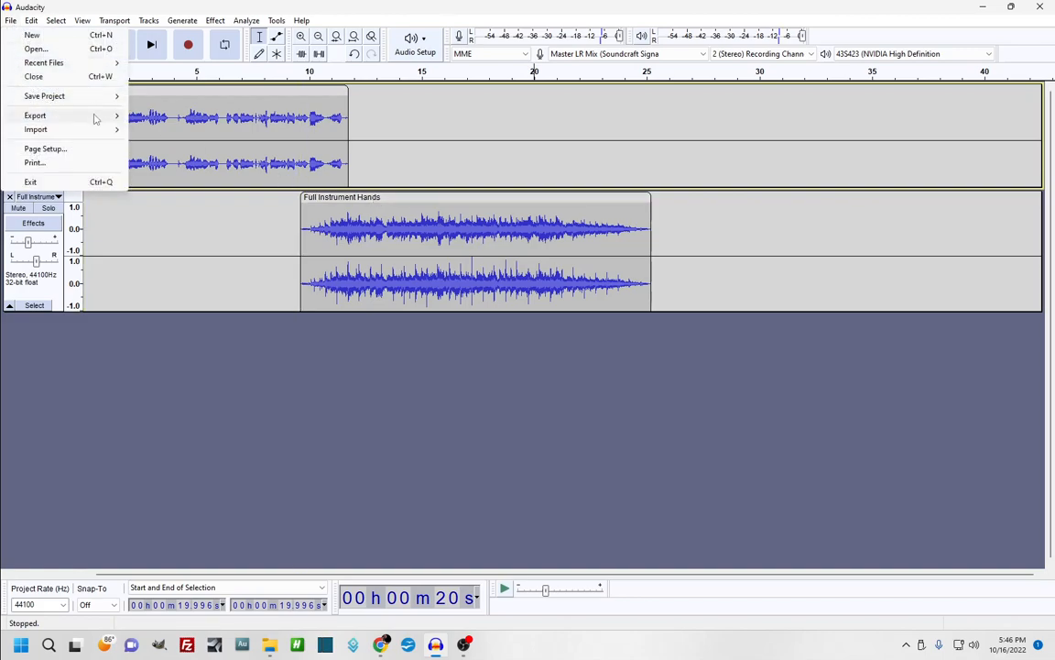
{"action": "mouse_move", "coordinate": [92, 115]}
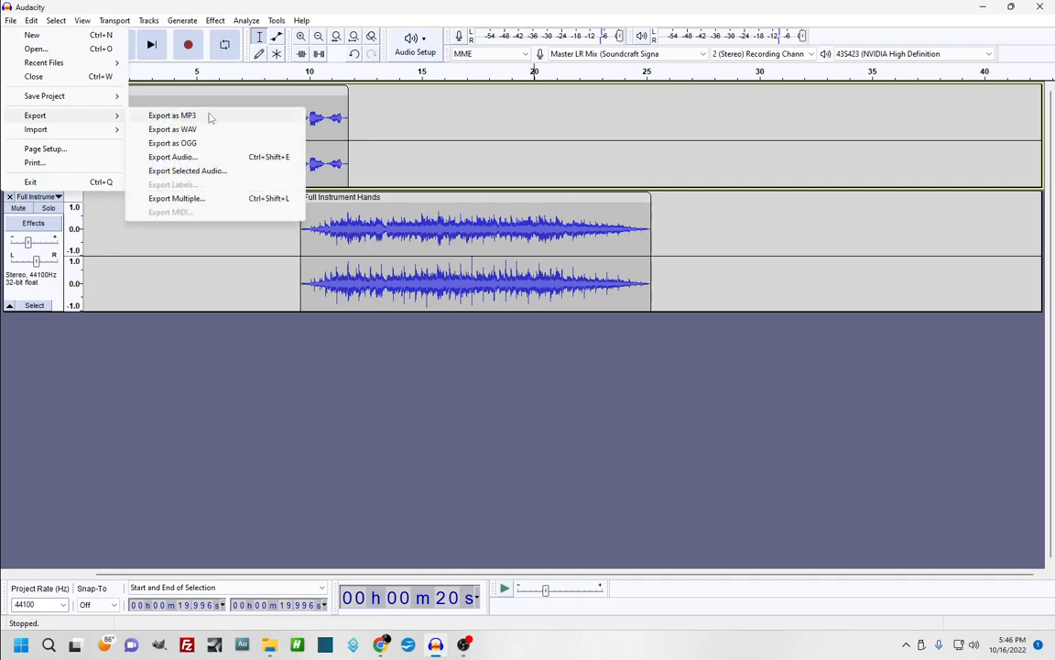
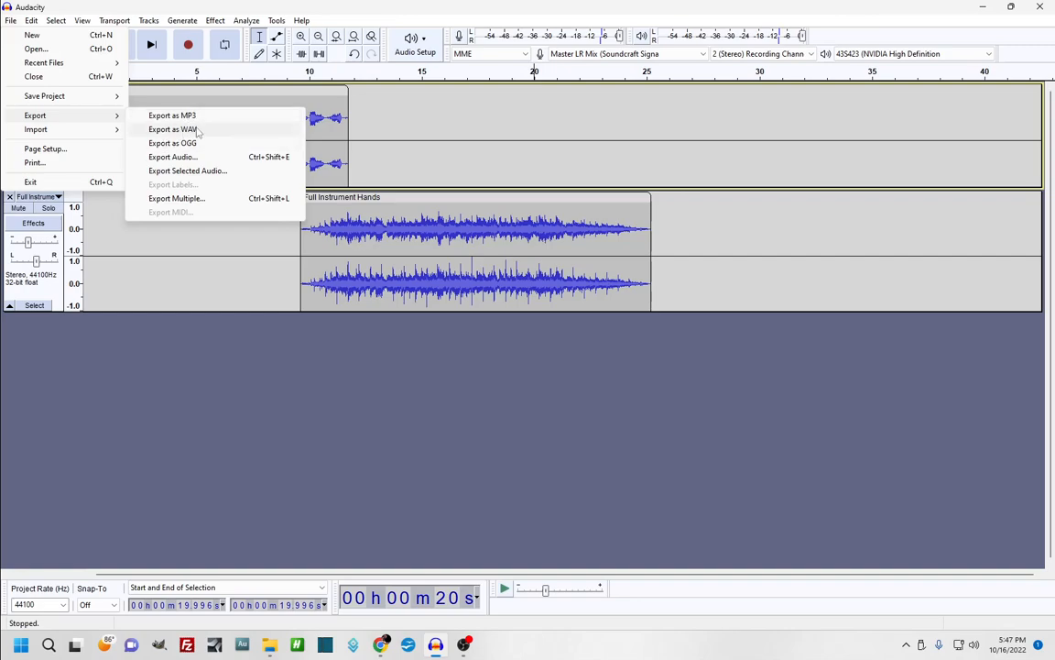
Export the mix as a WAV file named theGreatestAudio to the Desktop
{"action": "left_click", "coordinate": [173, 129]}
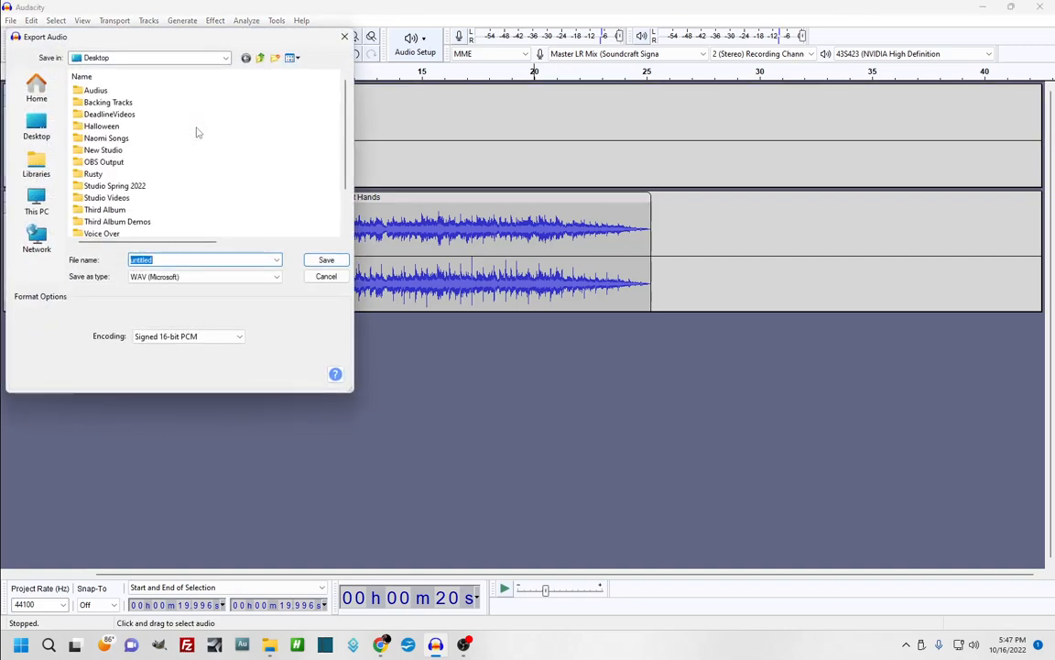
{"action": "scroll", "coordinate": [240, 172], "scroll_direction": "down", "scroll_amount": 2}
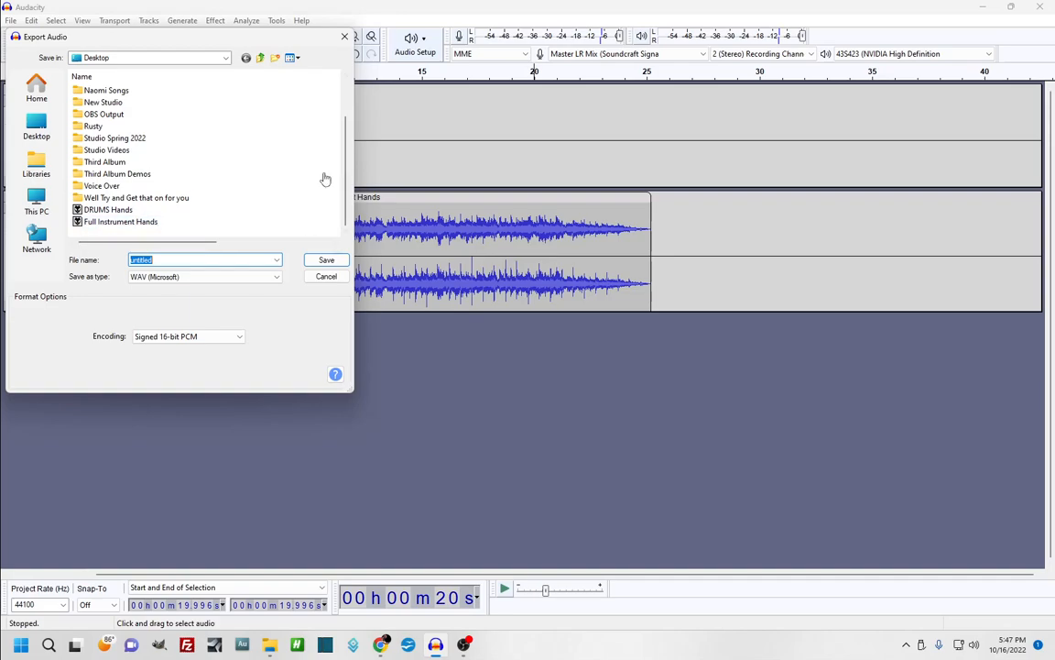
{"action": "left_click", "coordinate": [128, 60]}
{"action": "left_click", "coordinate": [129, 61]}
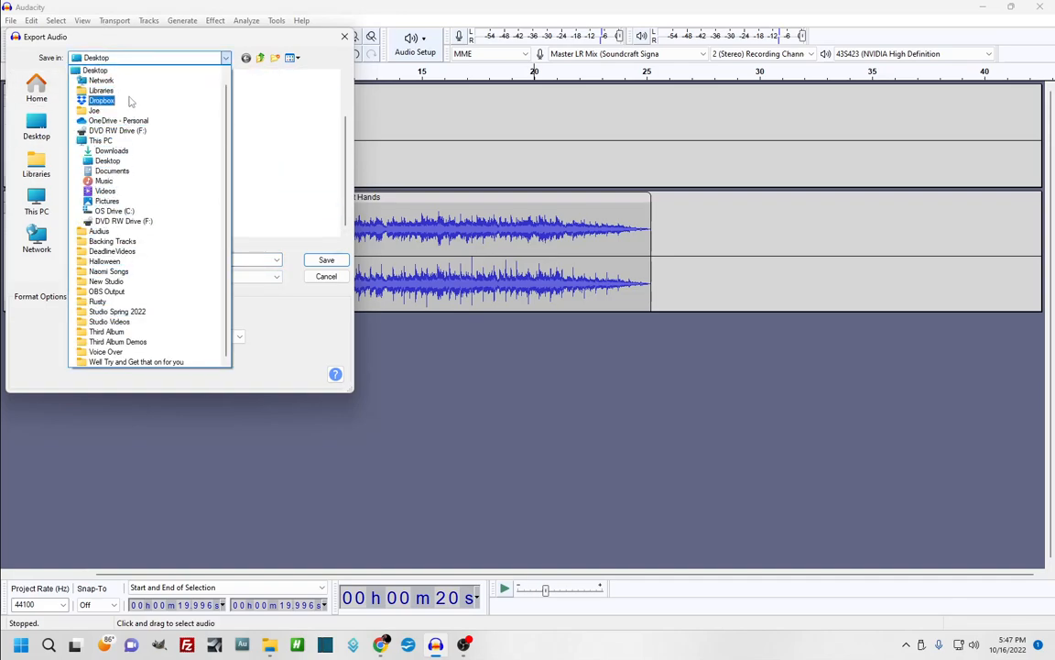
{"action": "left_click", "coordinate": [19, 281]}
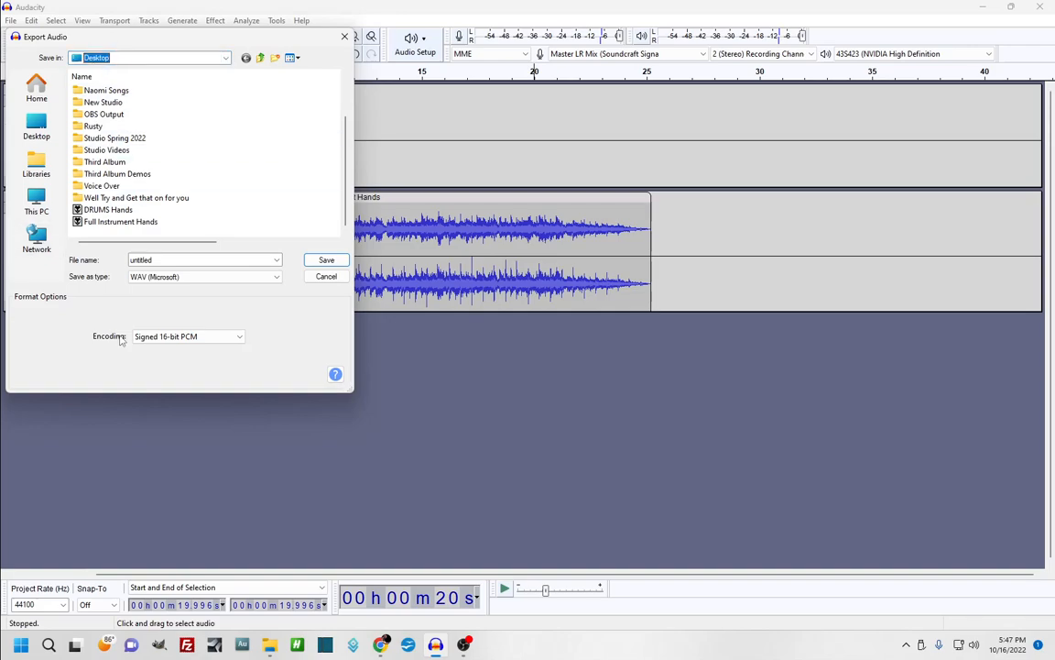
{"action": "left_click_drag", "start_coordinate": [164, 260], "coordinate": [77, 266]}
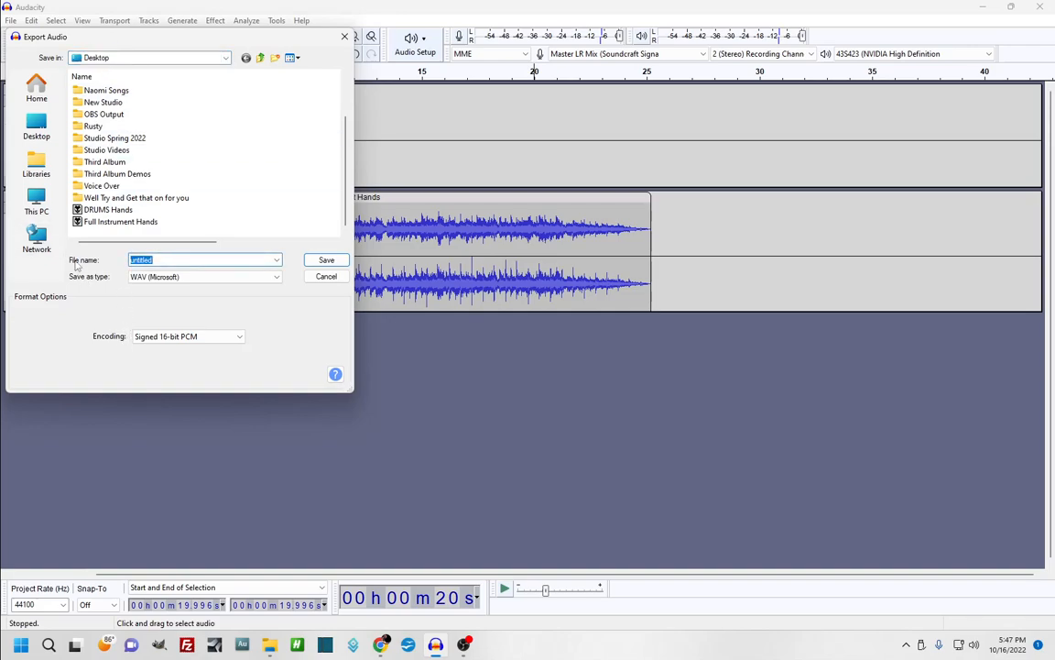
{"action": "type", "text": "theGreatestAudio"}
{"action": "left_click", "coordinate": [325, 260]}
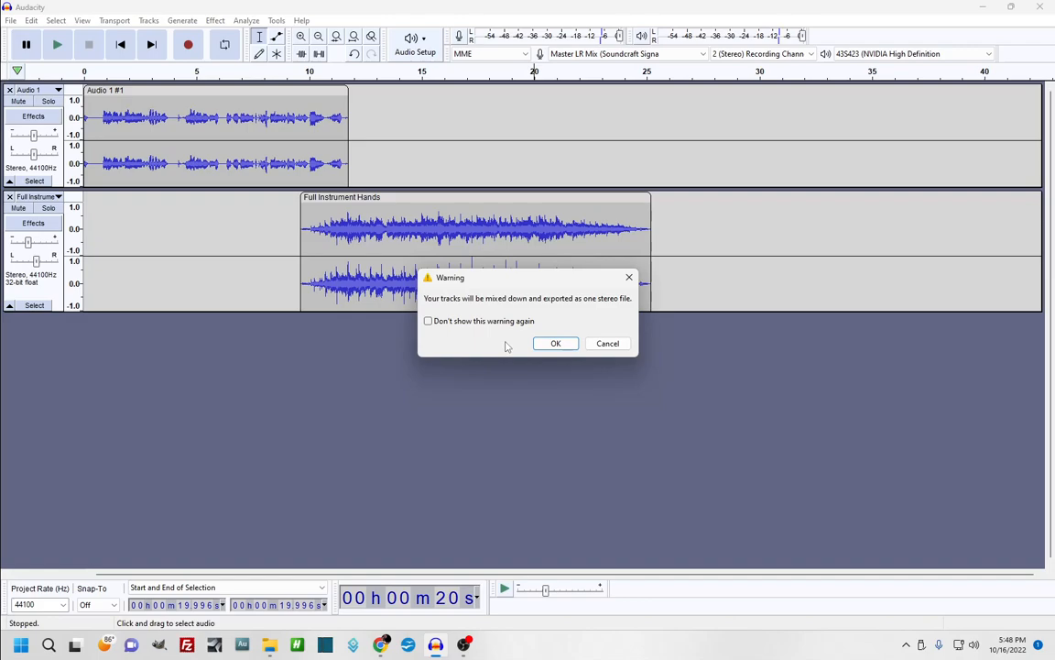
Accept the stereo mix-down, confirm blank metadata tags, and minimize Audacity
{"action": "left_click", "coordinate": [555, 344]}
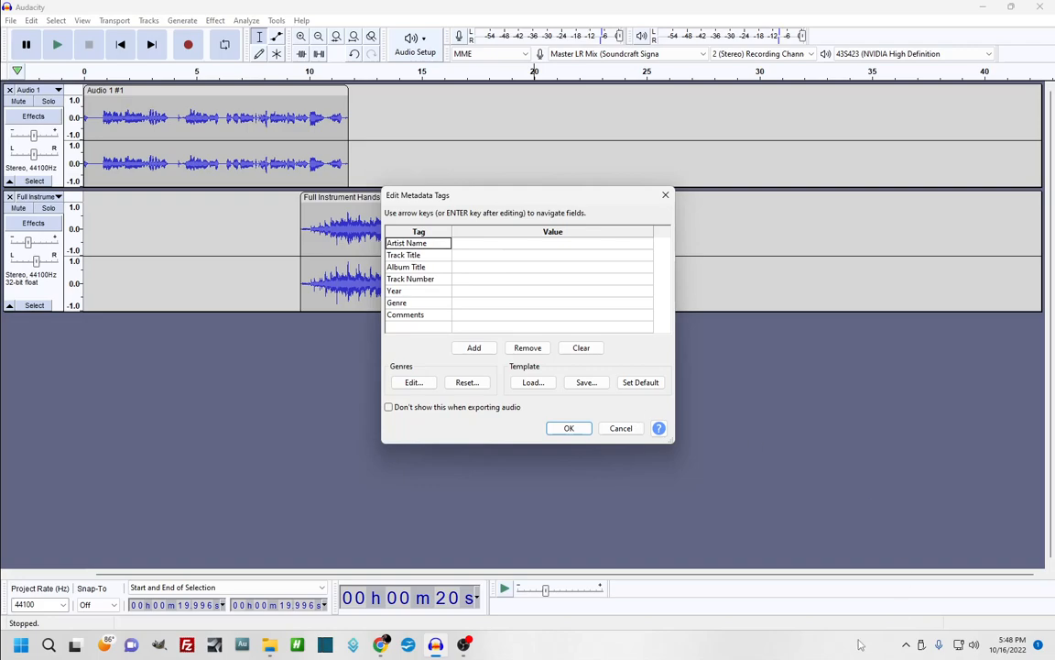
{"action": "left_click", "coordinate": [565, 431]}
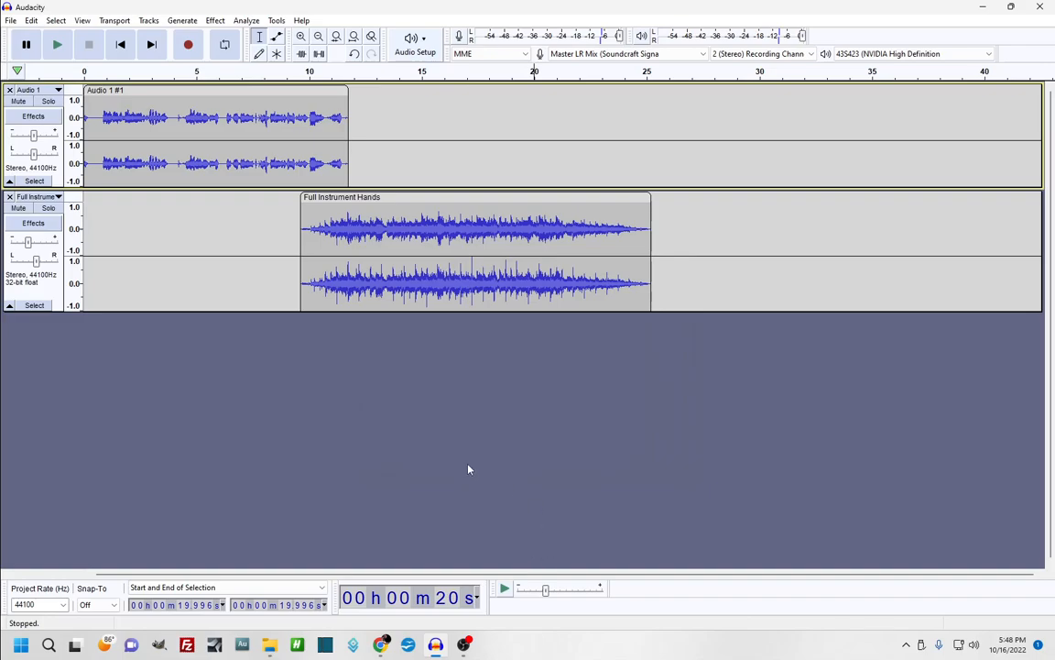
{"action": "left_click", "coordinate": [982, 8]}
Move the theGreatestAudio WAV icon to the desktop's top middle, play it in foobar2000, then close the player
{"action": "left_click", "coordinate": [981, 11]}
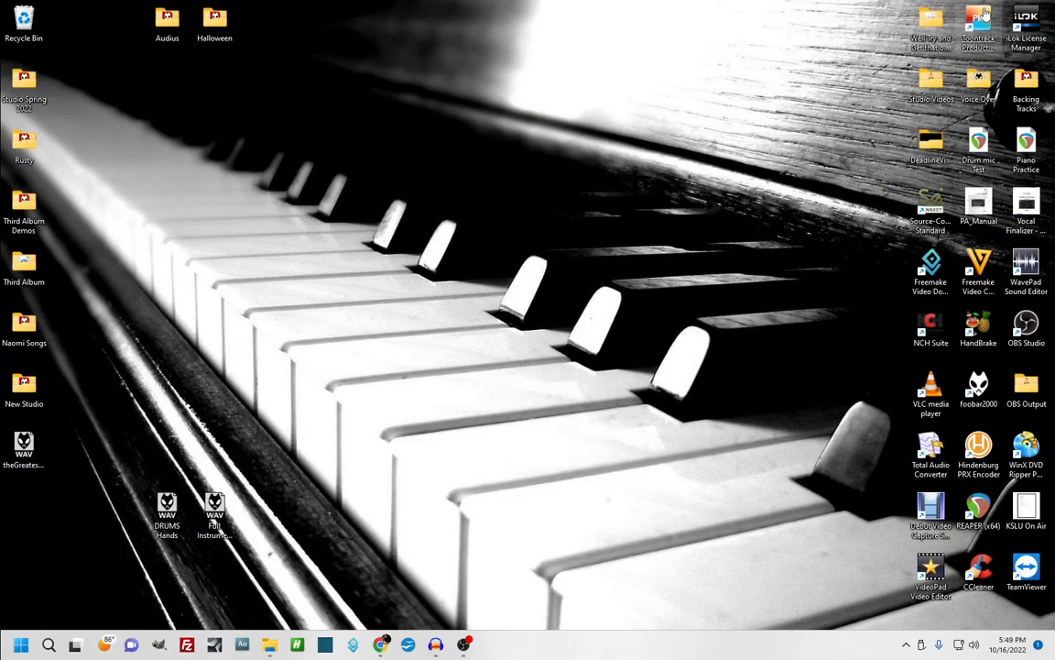
{"action": "left_click_drag", "start_coordinate": [24, 444], "coordinate": [572, 94]}
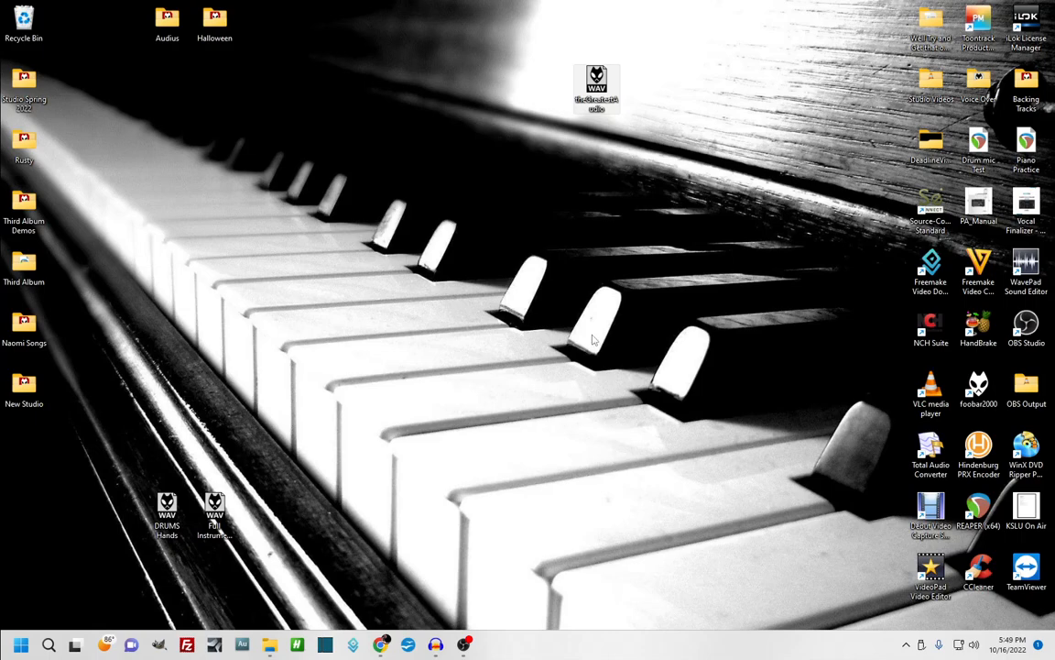
{"action": "double_click", "coordinate": [600, 85]}
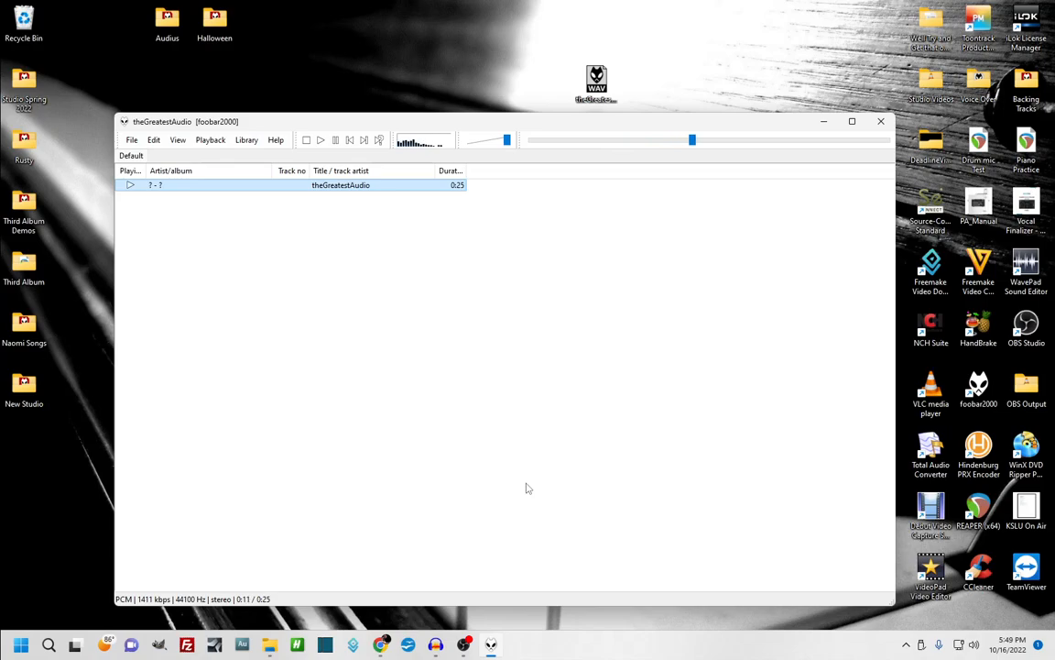
{"action": "left_click", "coordinate": [881, 121]}
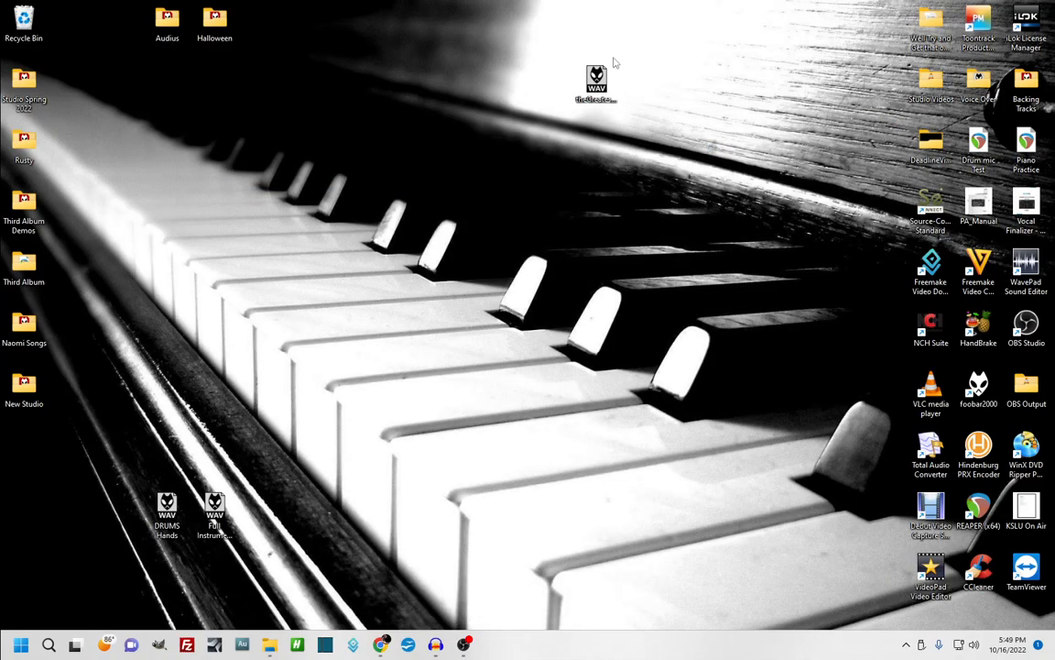
Place the theGreatestAudio WAV icon at lower left beside DRUMS Hands, then return to Audacity
{"action": "left_click", "coordinate": [597, 81]}
{"action": "left_click_drag", "start_coordinate": [597, 81], "coordinate": [64, 518]}
{"action": "left_click_drag", "start_coordinate": [132, 469], "coordinate": [261, 533]}
{"action": "left_click", "coordinate": [23, 529]}
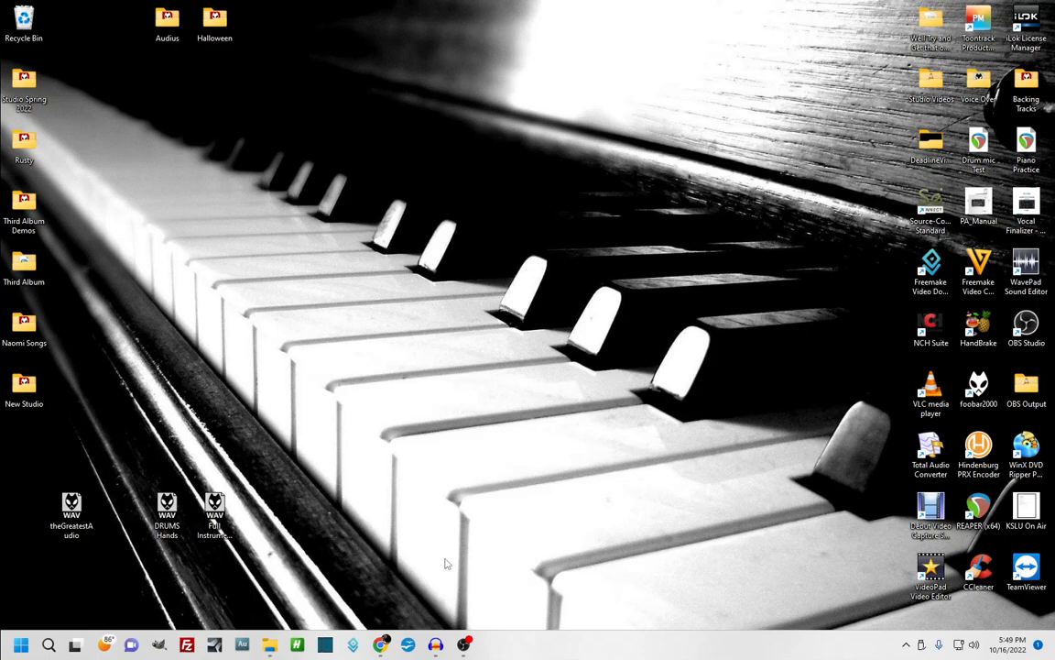
{"action": "left_click", "coordinate": [437, 646]}
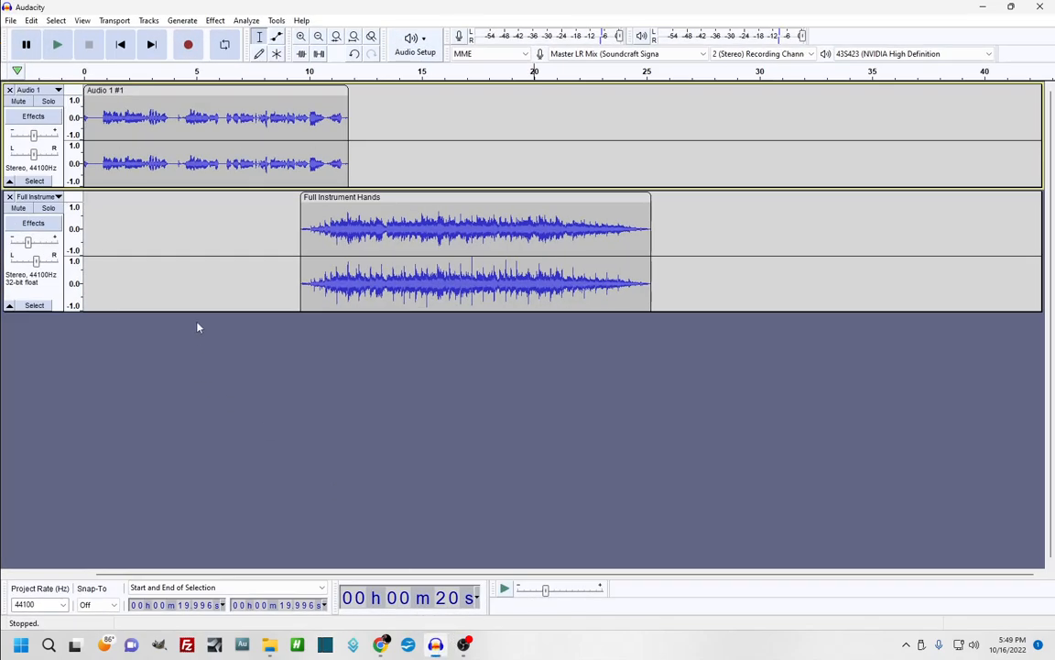
Close the current project, discarding unsaved changes
{"action": "left_click", "coordinate": [11, 20]}
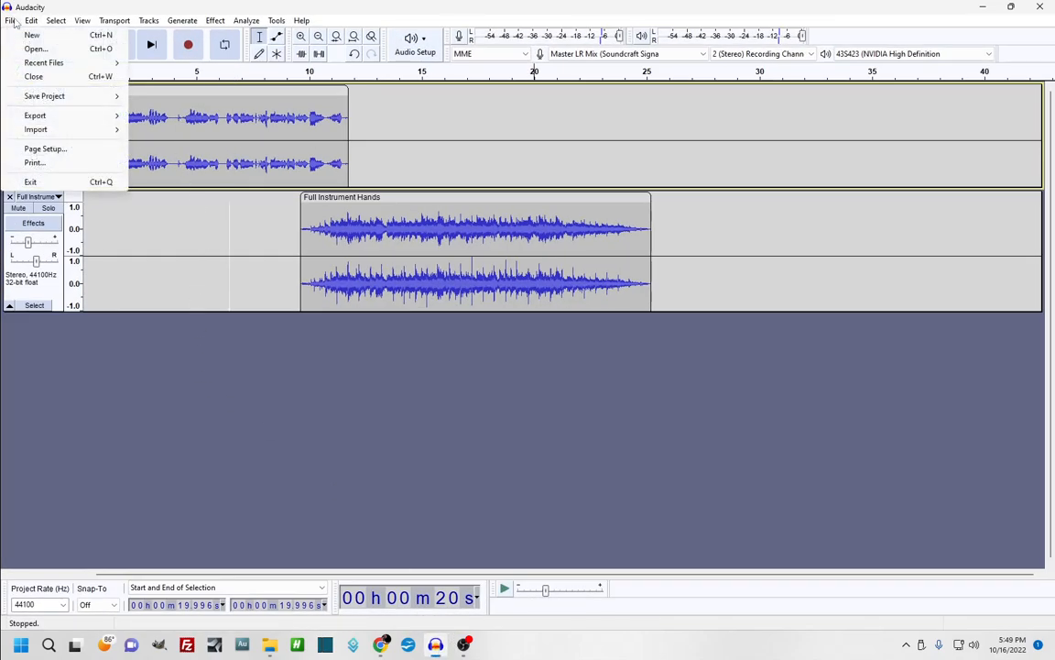
{"action": "left_click", "coordinate": [26, 77]}
{"action": "left_click", "coordinate": [555, 317]}
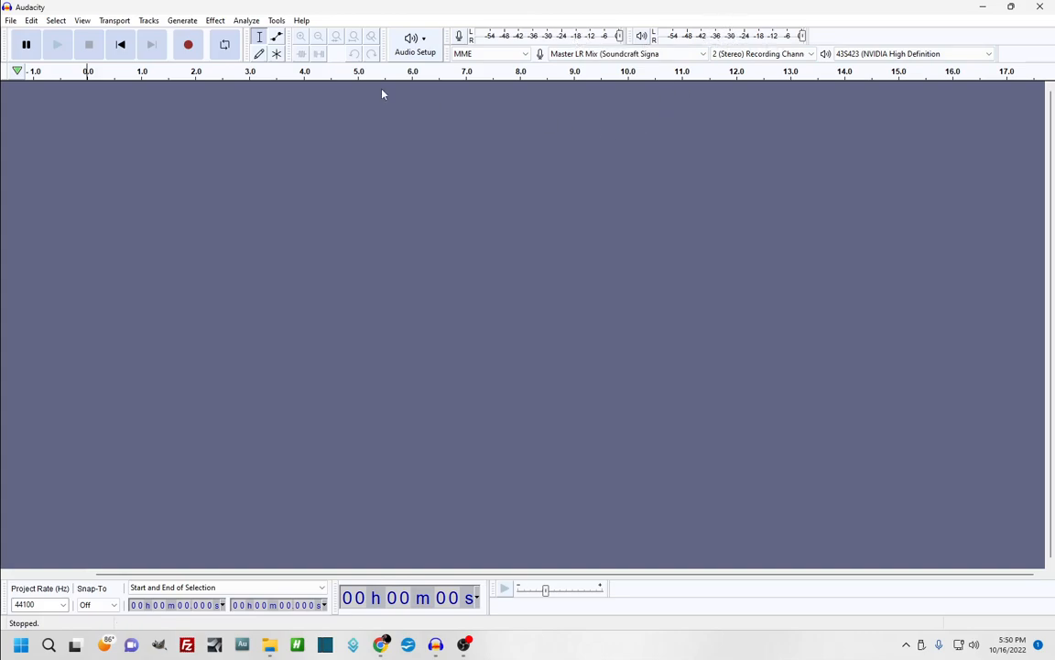
Record a roughly 13.5-second voice take onto a new Audio 1 track
{"action": "left_click", "coordinate": [188, 44]}
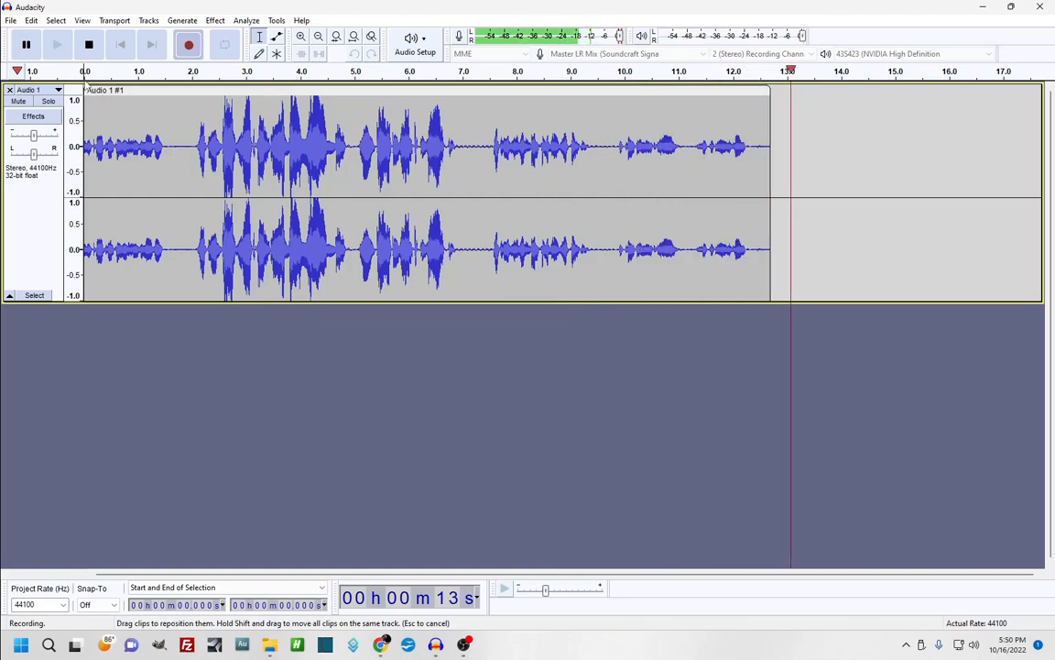
{"action": "key", "text": "space"}
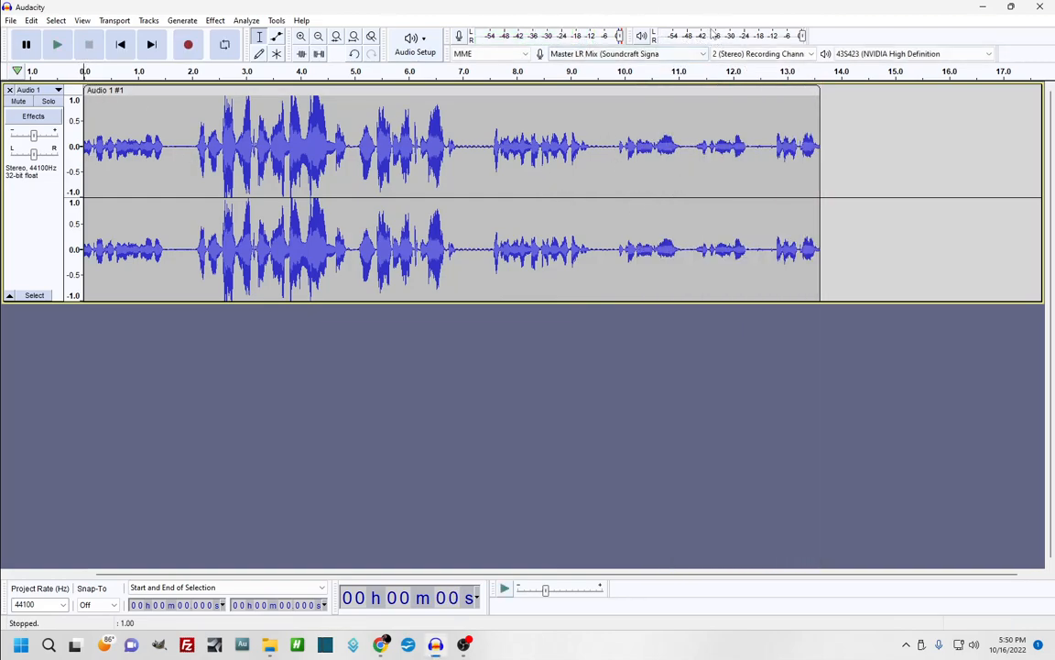
{"action": "left_click", "coordinate": [162, 134]}
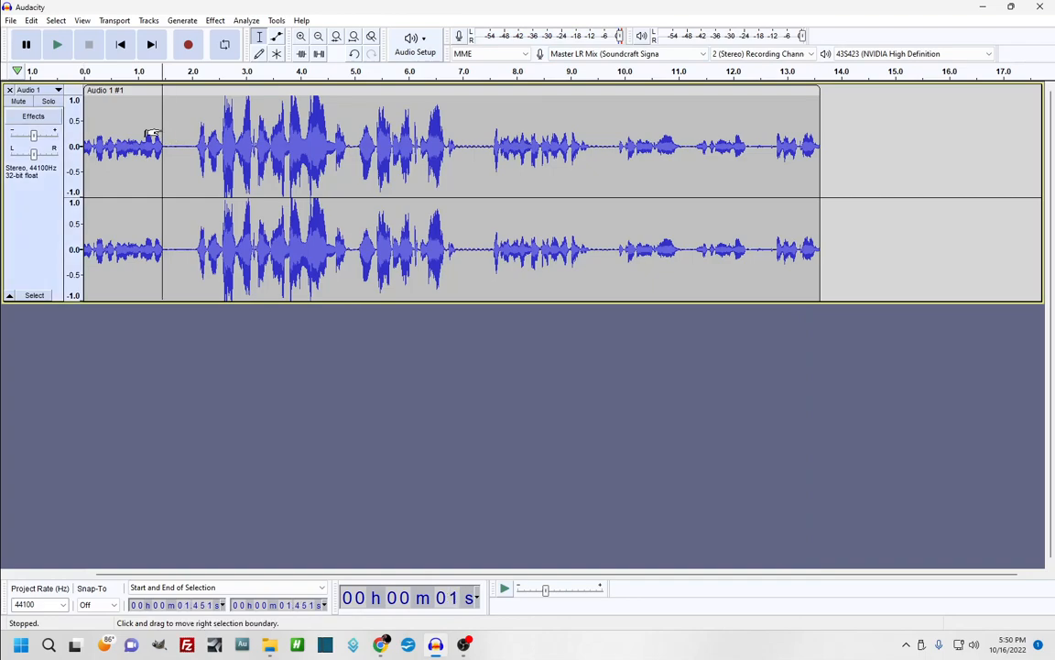
{"action": "key", "text": "space"}
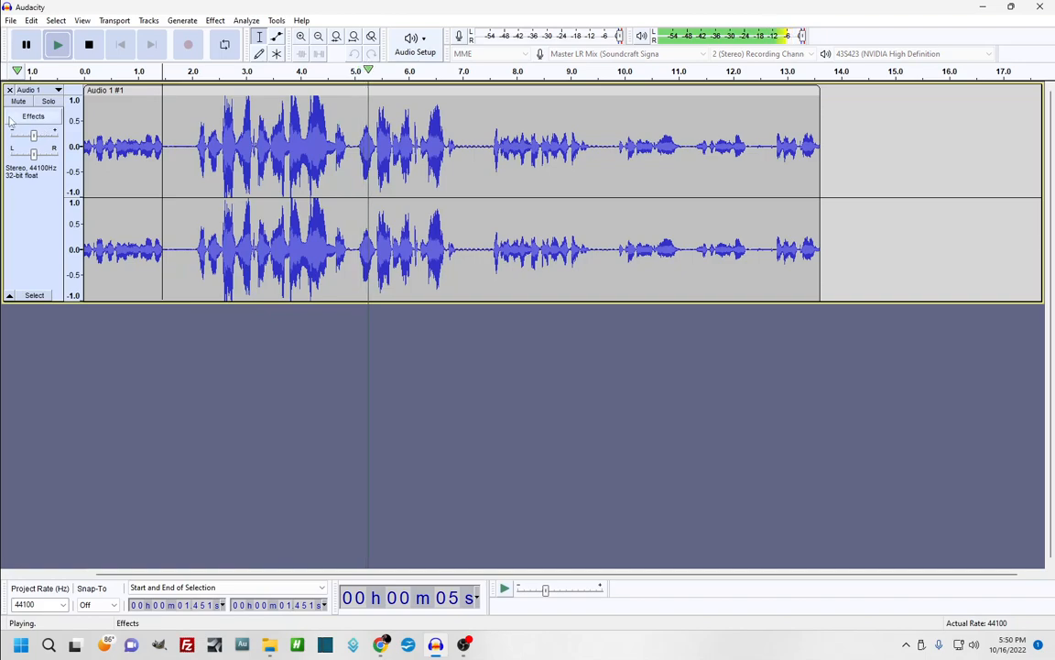
{"action": "key", "text": "space"}
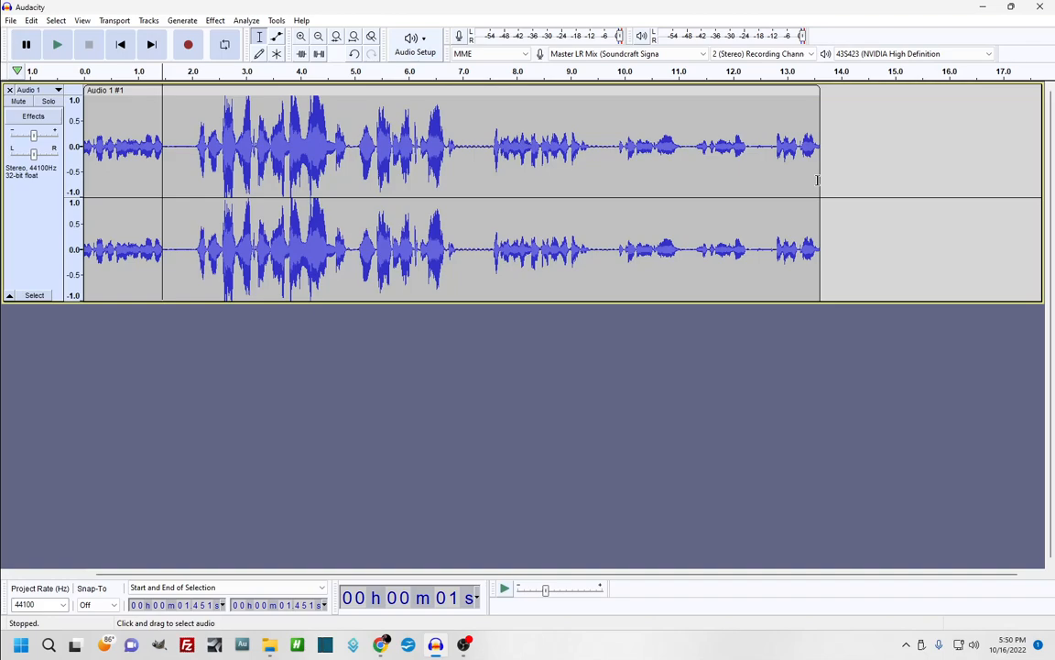
{"action": "left_click", "coordinate": [356, 247]}
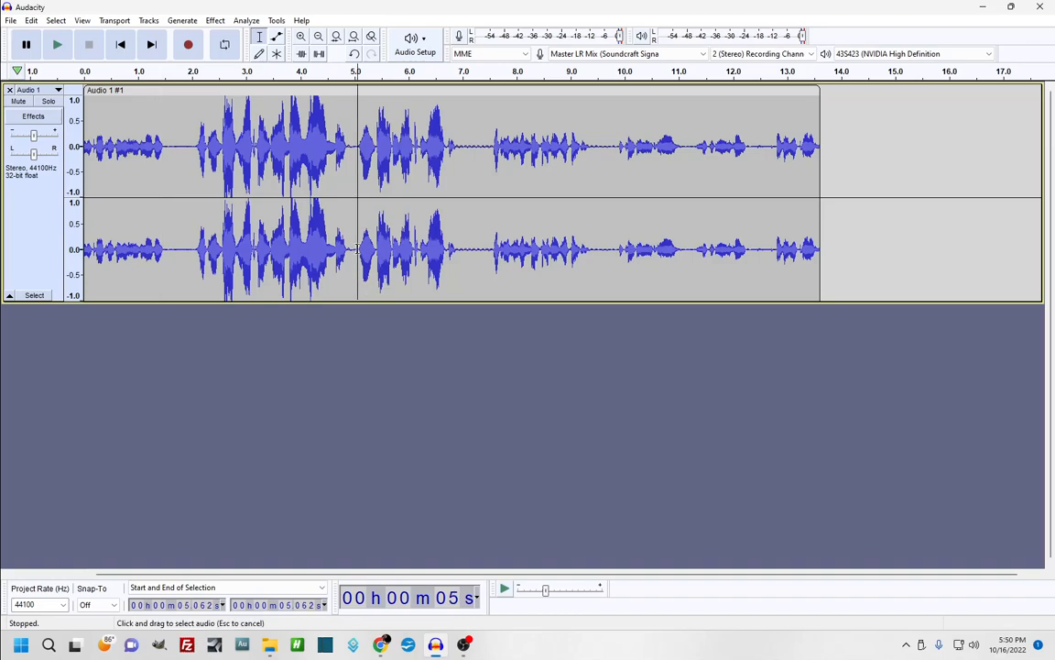
{"action": "left_click_drag", "start_coordinate": [356, 247], "coordinate": [457, 250]}
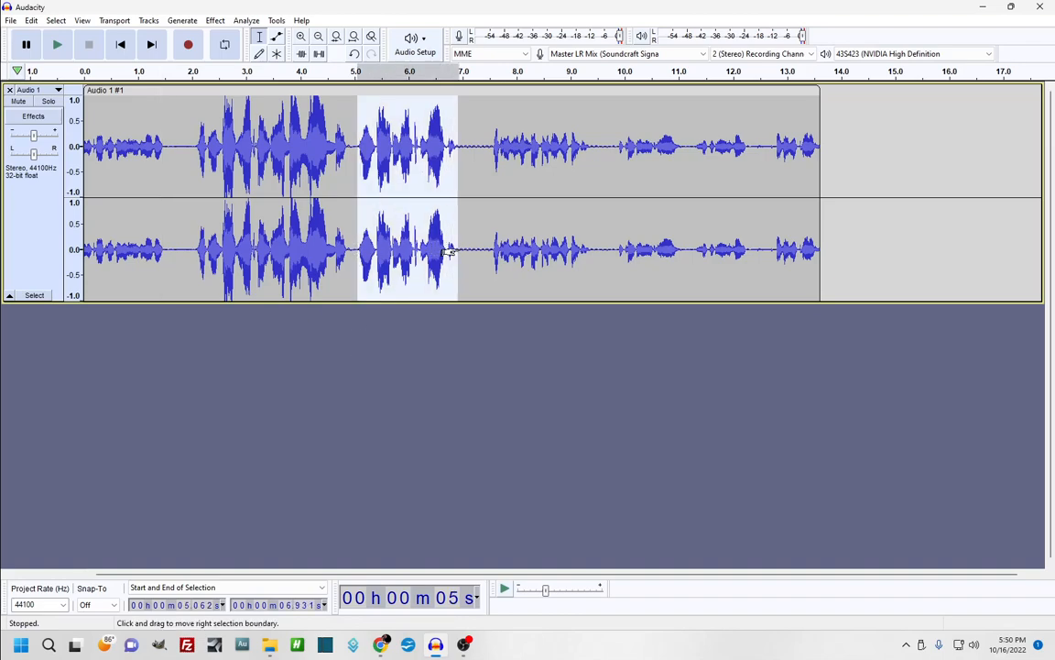
{"action": "key", "text": "Delete"}
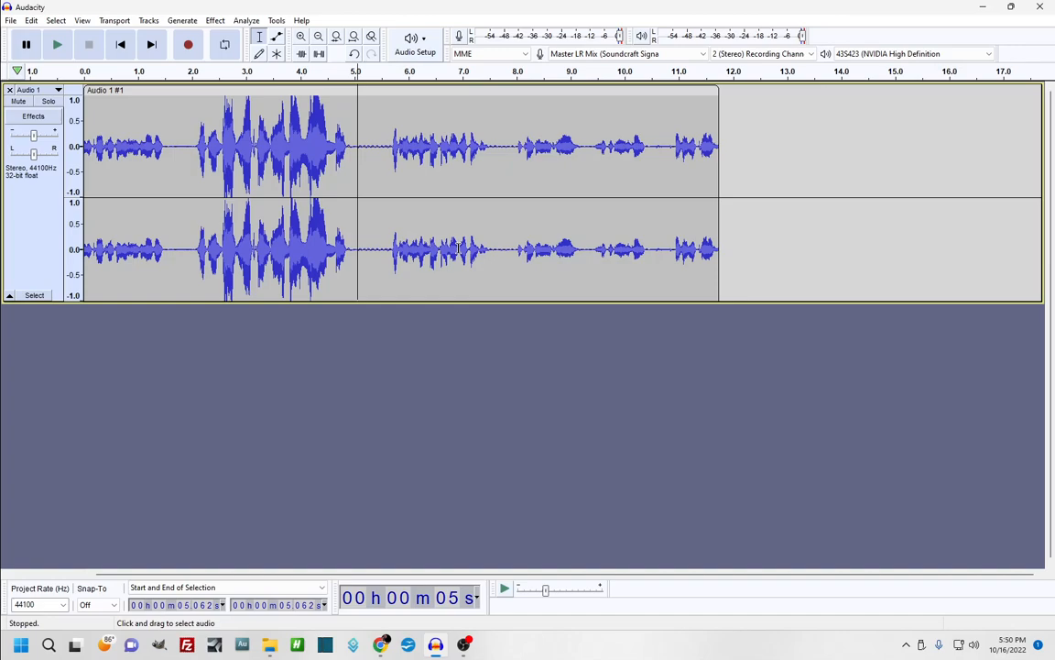
{"action": "key", "text": "ctrl+z"}
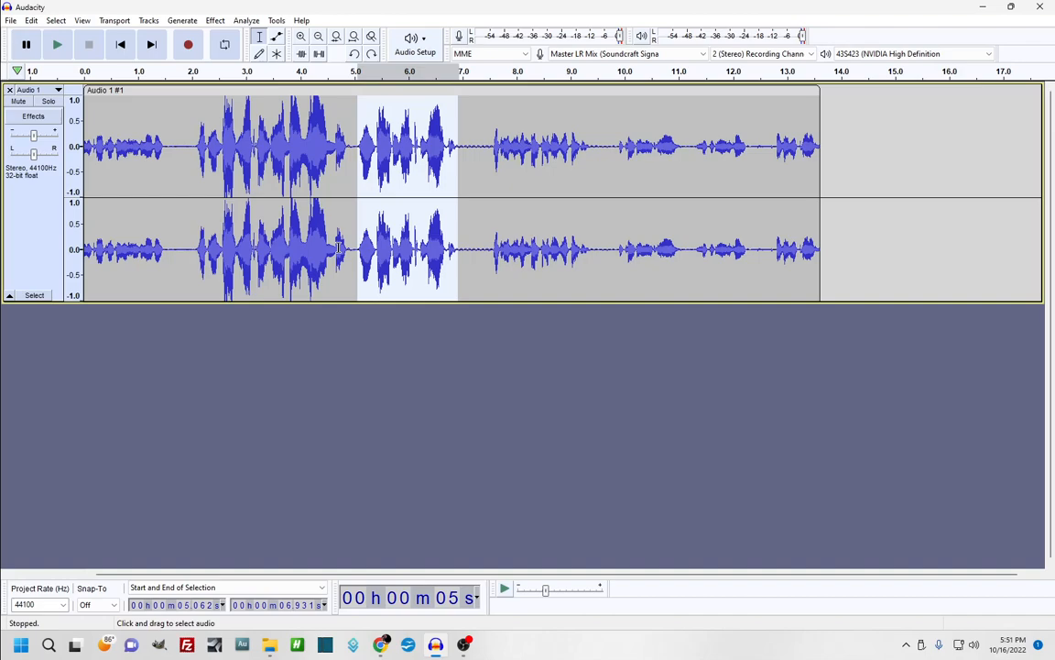
Import the DRUMS Hands WAV from the Desktop as a second stereo track
{"action": "left_click", "coordinate": [10, 20]}
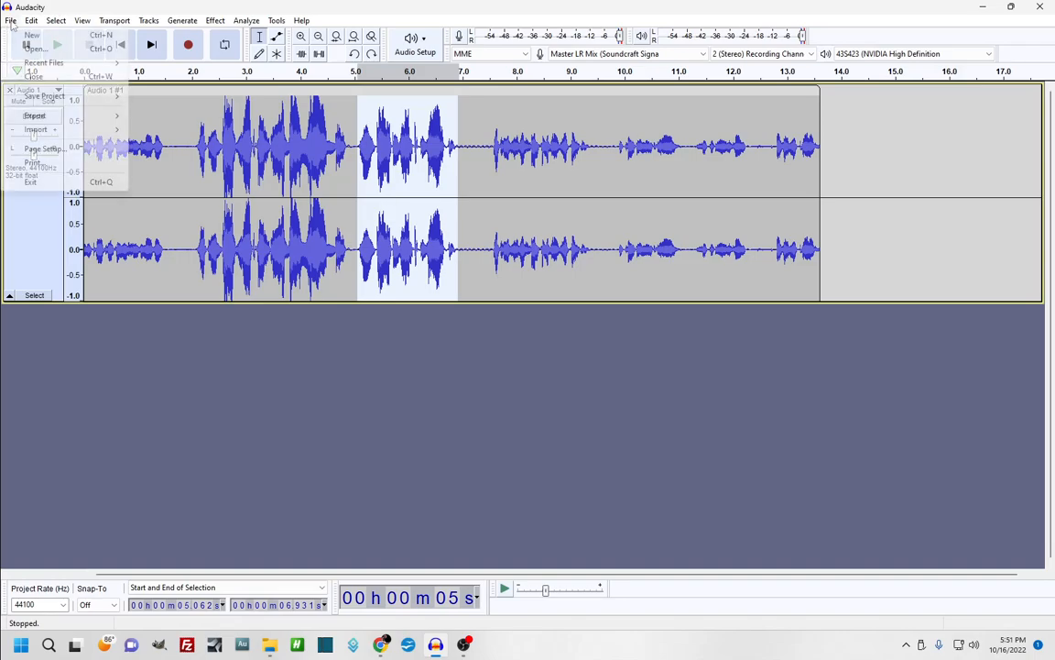
{"action": "mouse_move", "coordinate": [70, 134]}
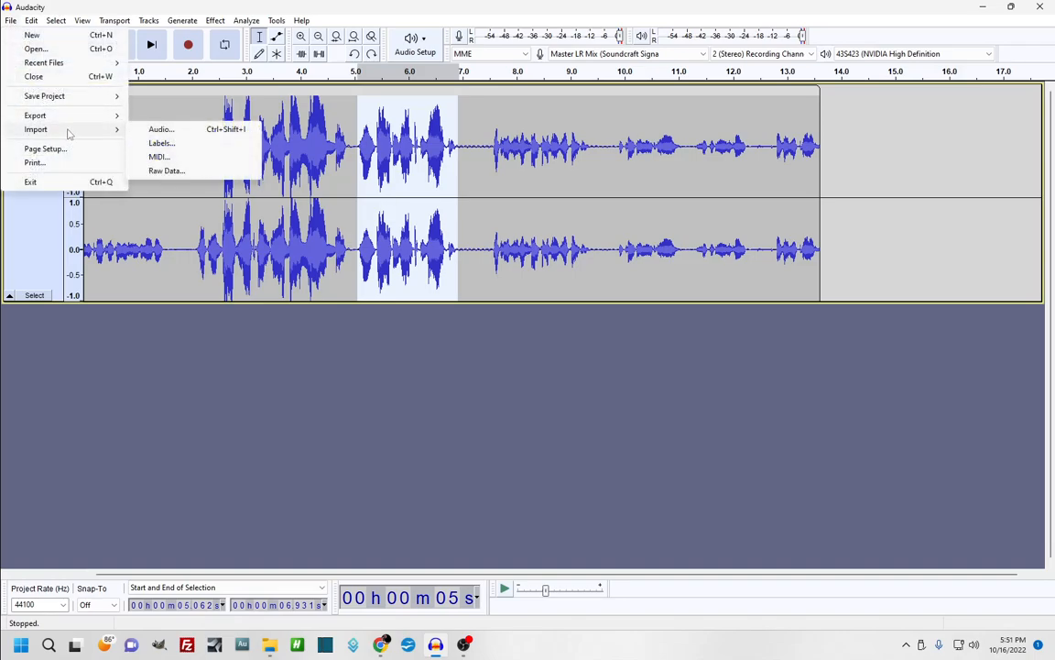
{"action": "left_click", "coordinate": [155, 132]}
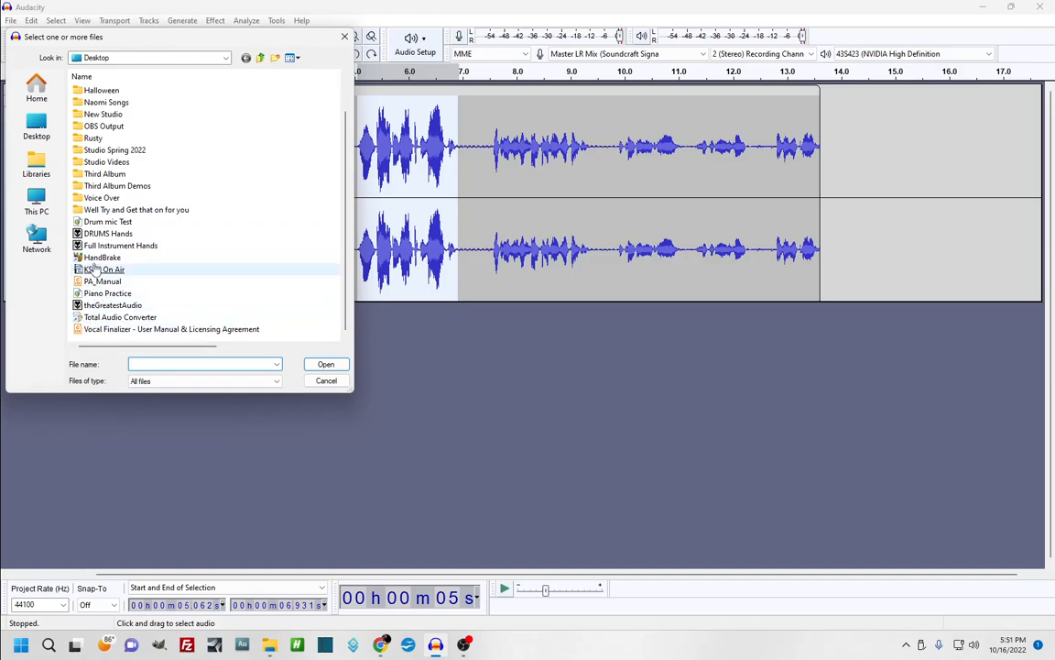
{"action": "left_click", "coordinate": [106, 235]}
{"action": "left_click", "coordinate": [316, 364]}
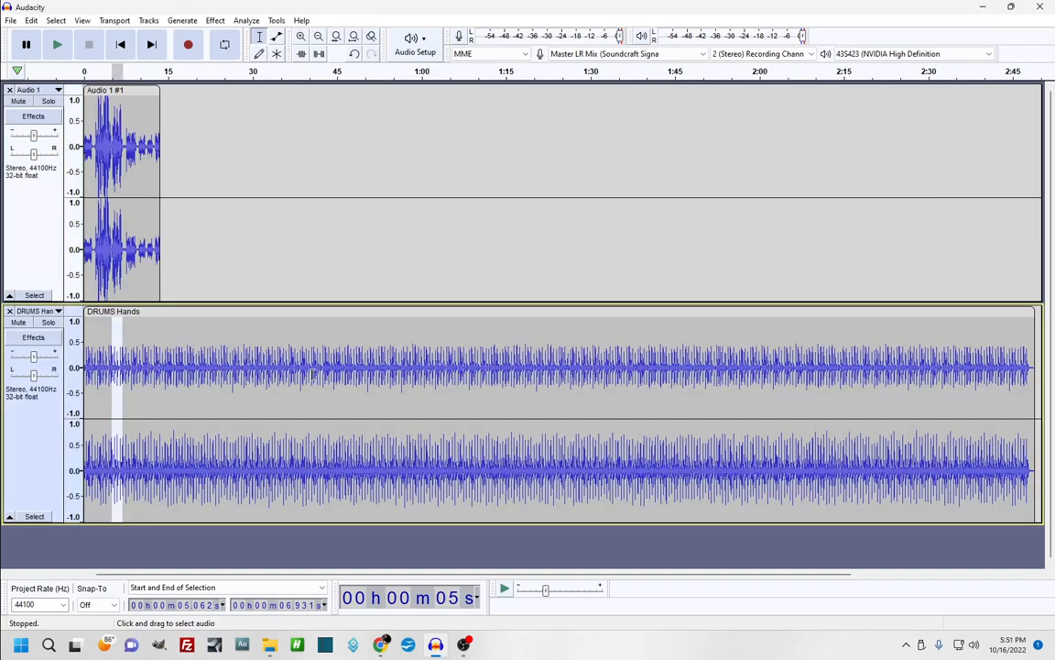
Split the drums at 14.167 s, delete everything after it, and zoom in on the clip ends
{"action": "left_click", "coordinate": [101, 330]}
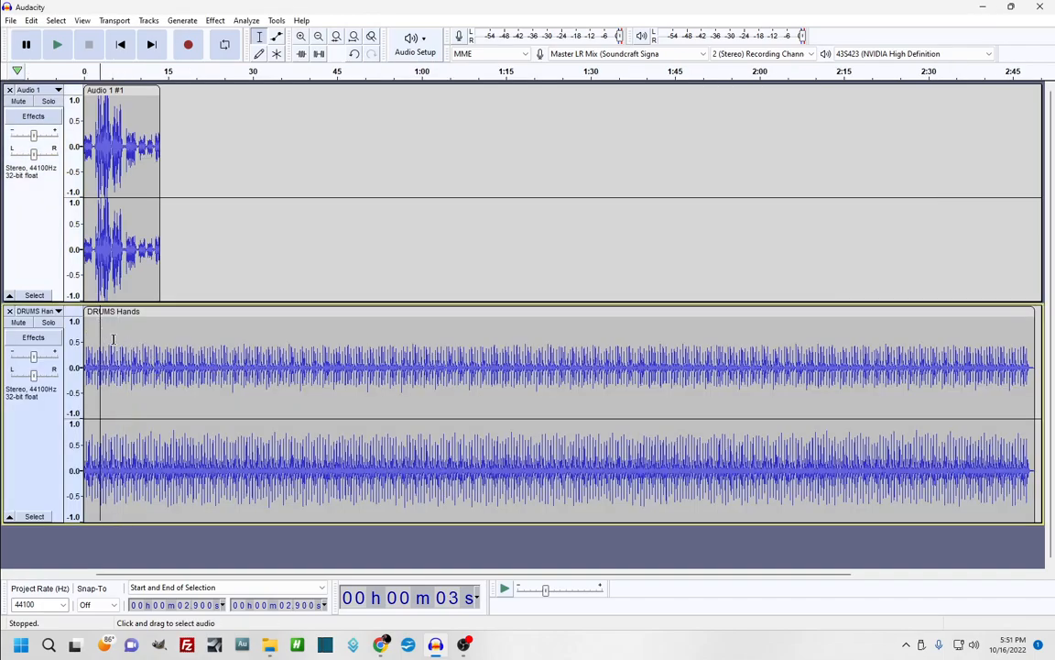
{"action": "left_click", "coordinate": [162, 357]}
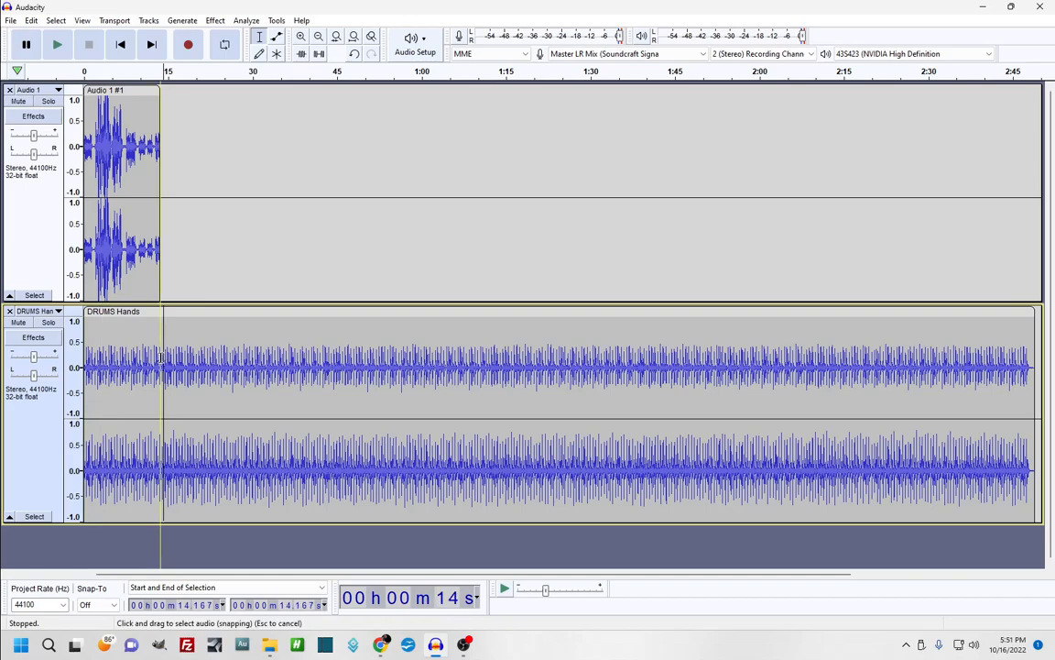
{"action": "key", "text": "ctrl+i"}
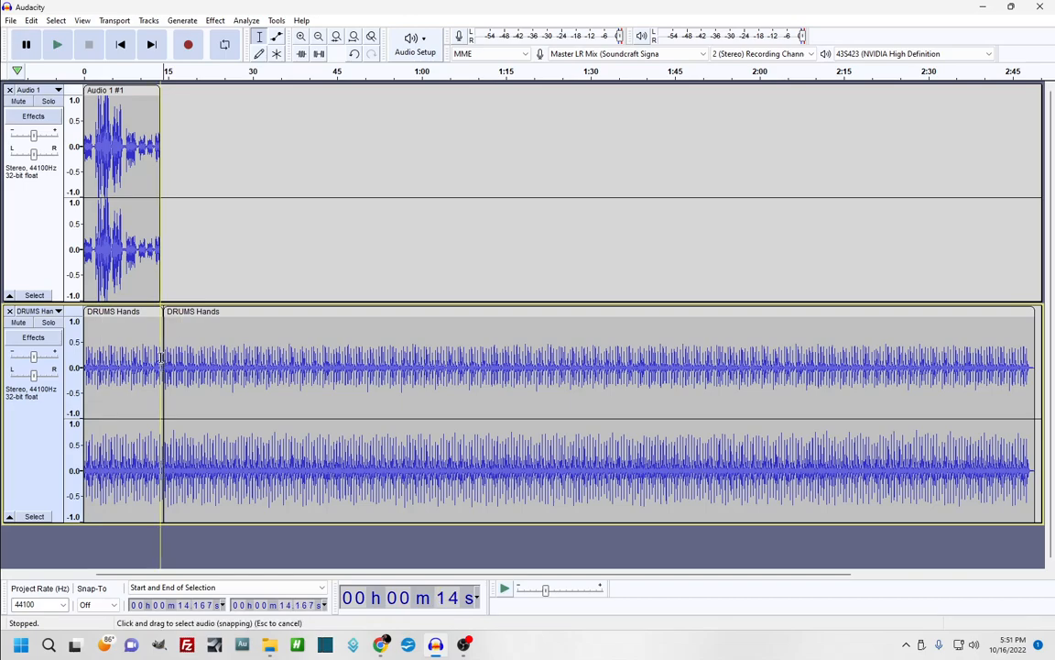
{"action": "double_click", "coordinate": [271, 377]}
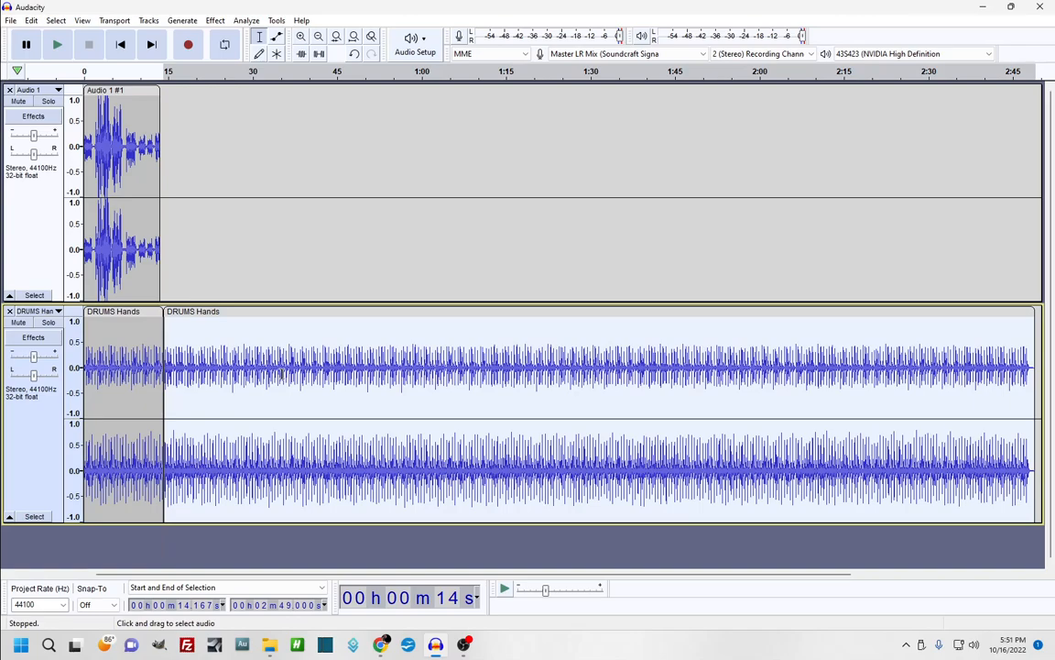
{"action": "key", "text": "Delete"}
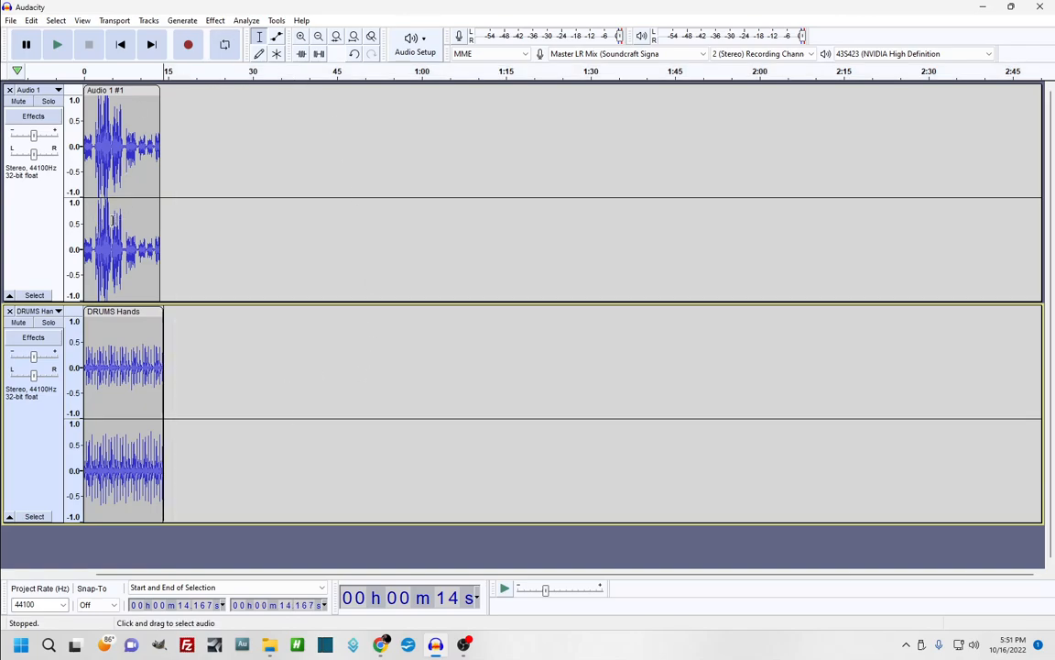
{"action": "left_click", "coordinate": [306, 41]}
{"action": "left_click", "coordinate": [306, 40]}
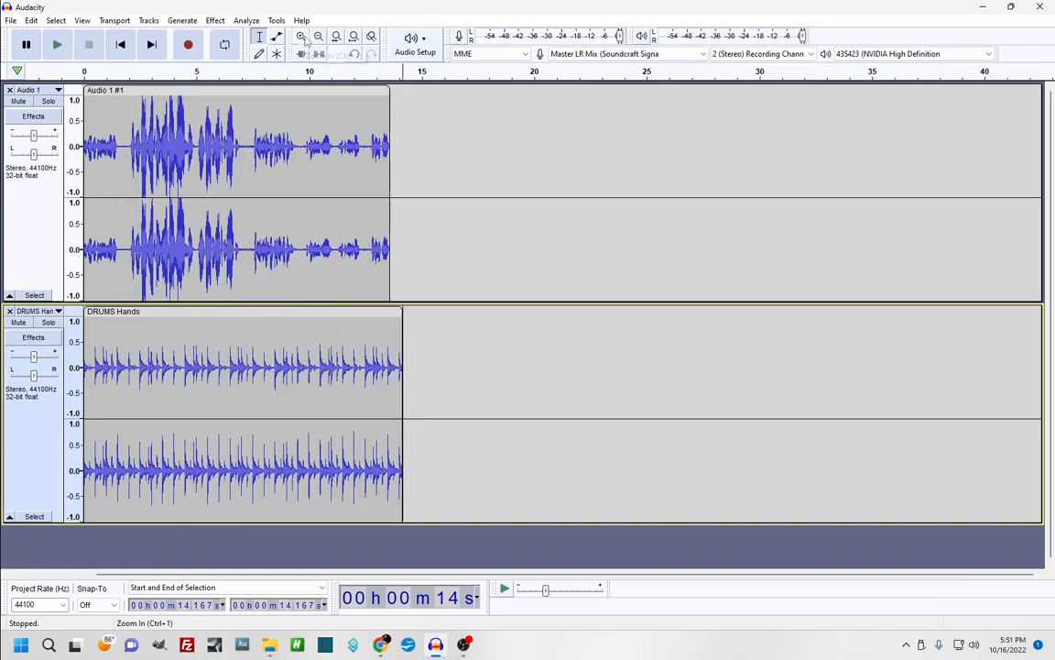
{"action": "left_click", "coordinate": [306, 40]}
{"action": "left_click", "coordinate": [306, 40]}
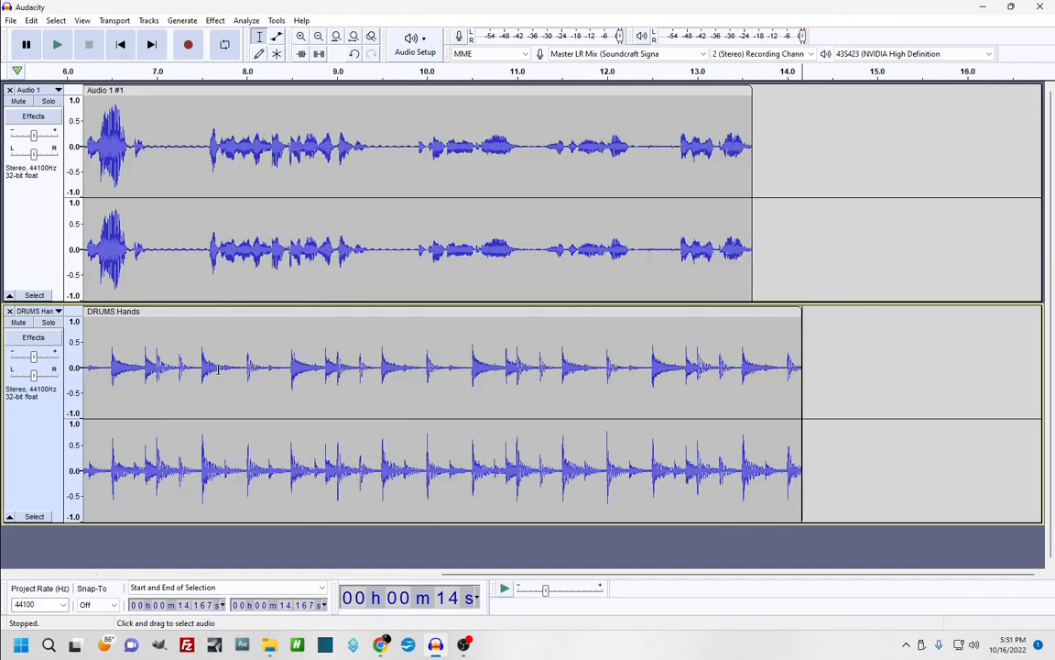
Play the voice-and-drums mix from the beginning, then stop playback
{"action": "left_click_drag", "start_coordinate": [463, 575], "coordinate": [94, 617]}
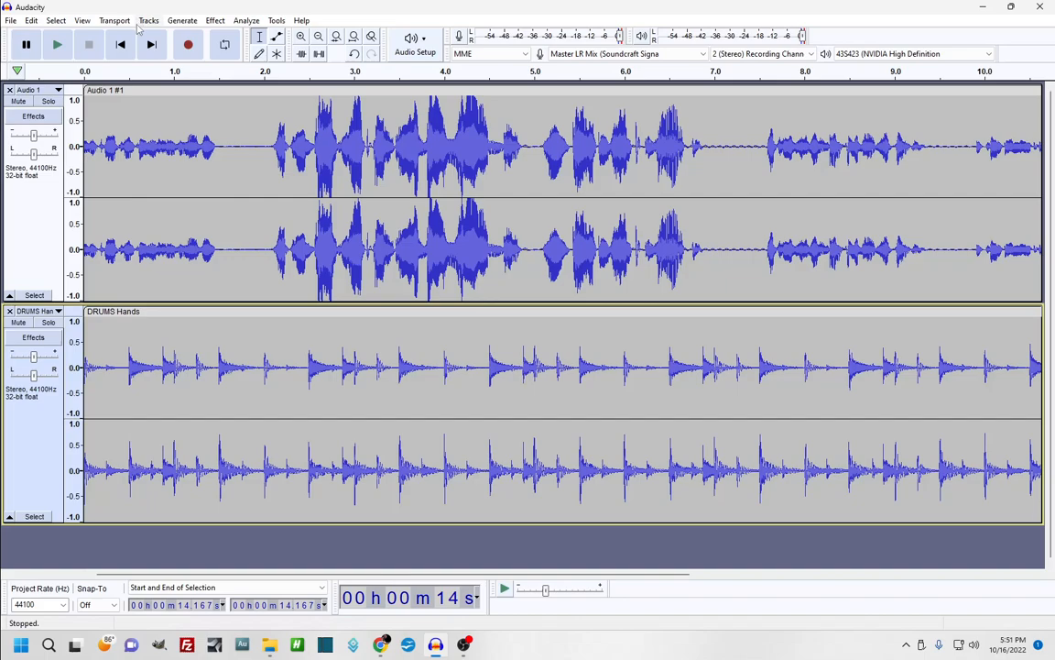
{"action": "left_click", "coordinate": [59, 44]}
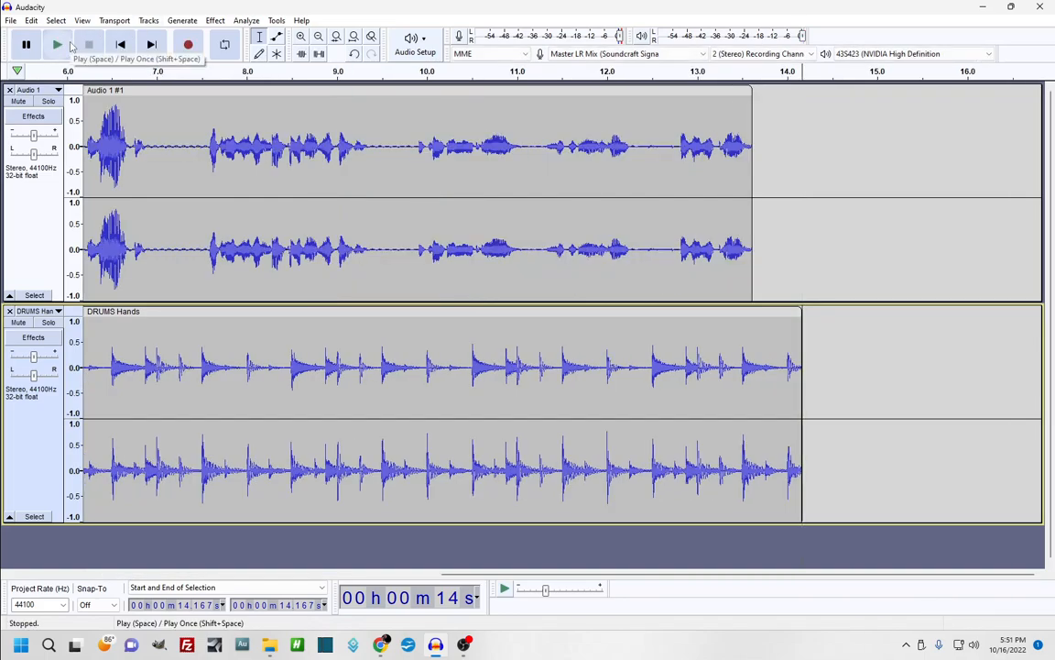
{"action": "left_click", "coordinate": [66, 44]}
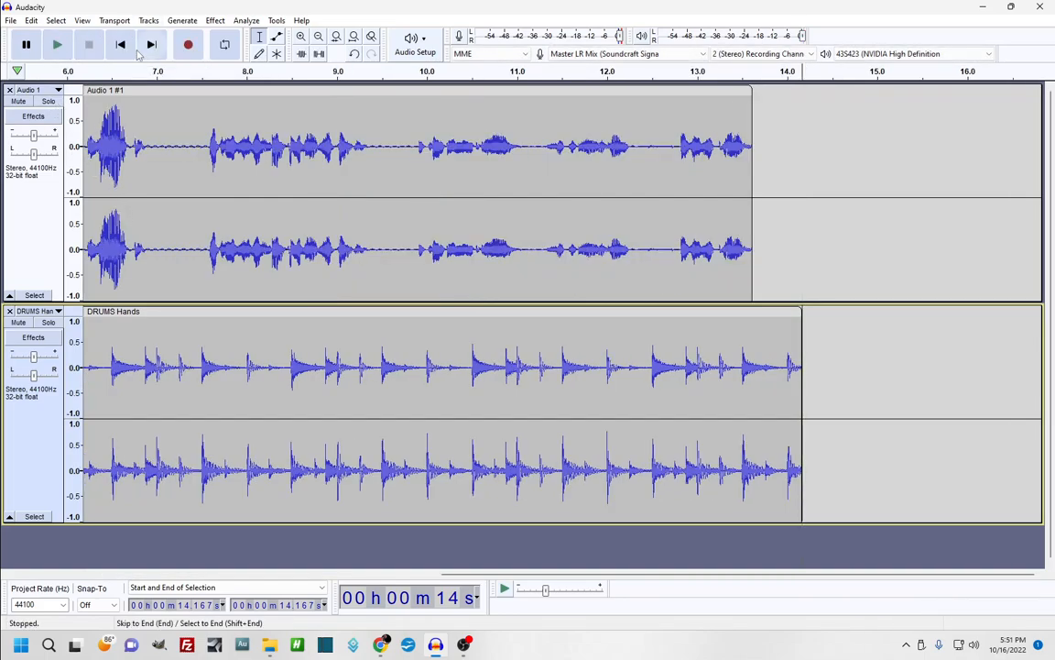
{"action": "left_click", "coordinate": [120, 44]}
{"action": "left_click", "coordinate": [57, 46]}
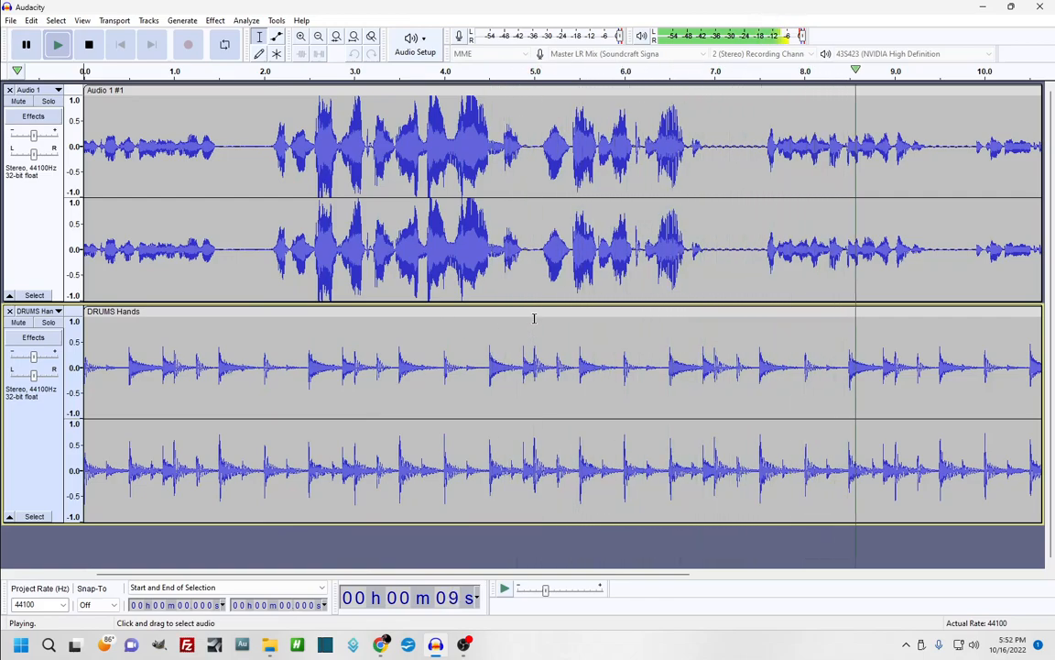
{"action": "key", "text": "space"}
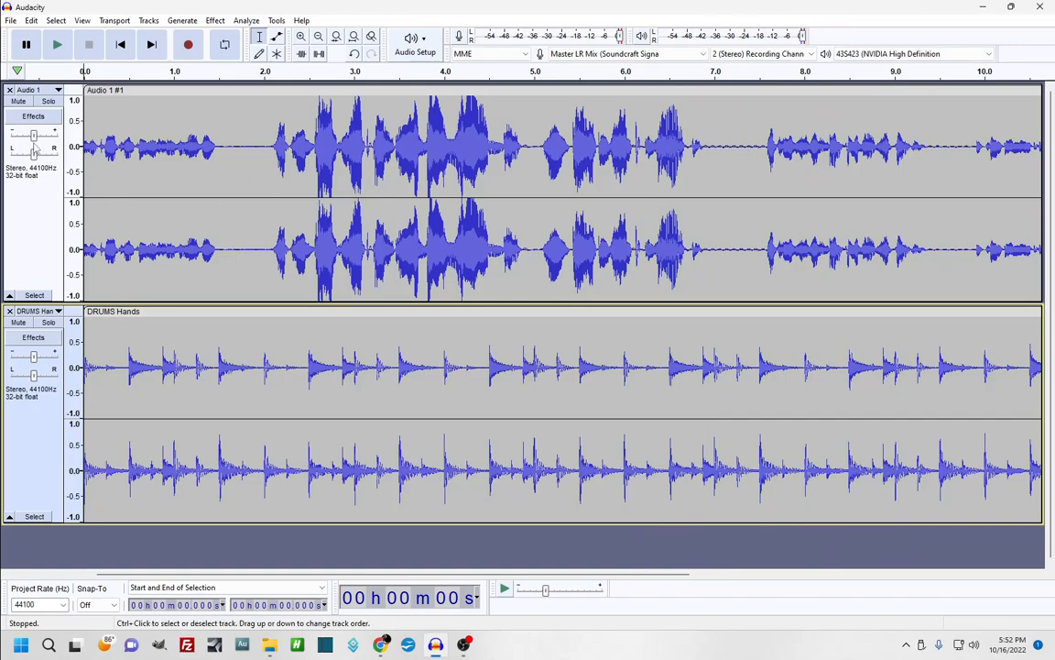
{"action": "mouse_move", "coordinate": [39, 138]}
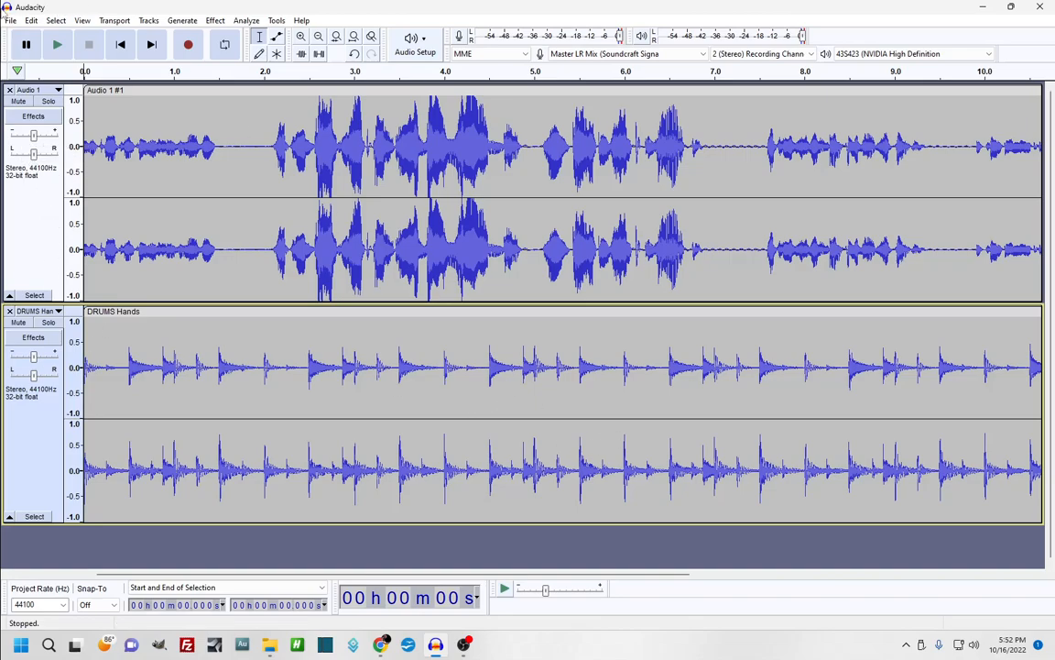
{"action": "left_click", "coordinate": [8, 22]}
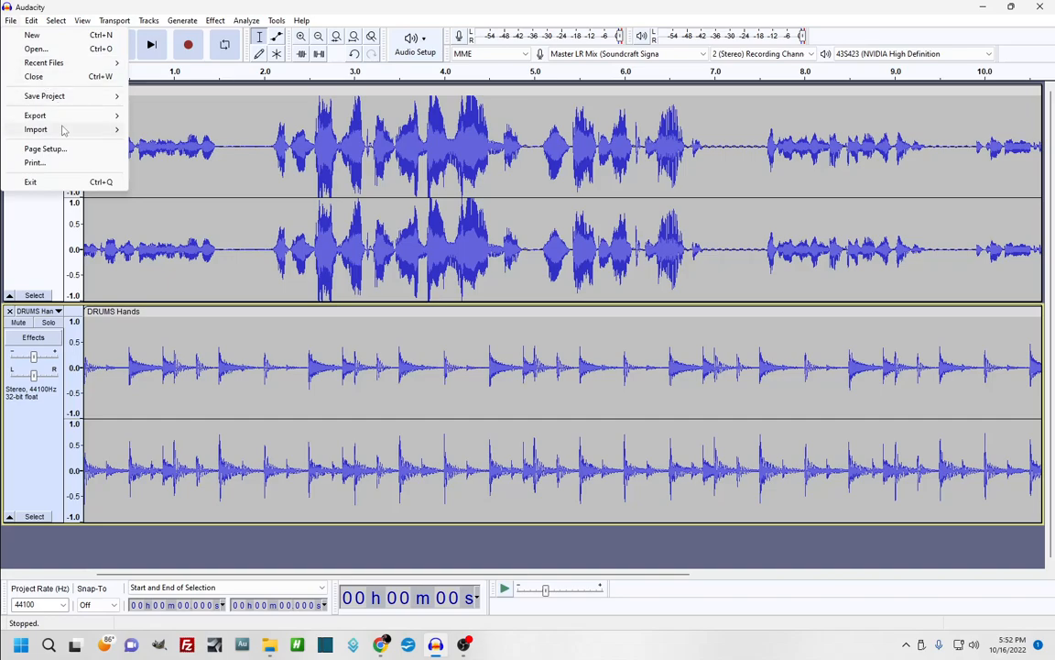
{"action": "mouse_move", "coordinate": [64, 129]}
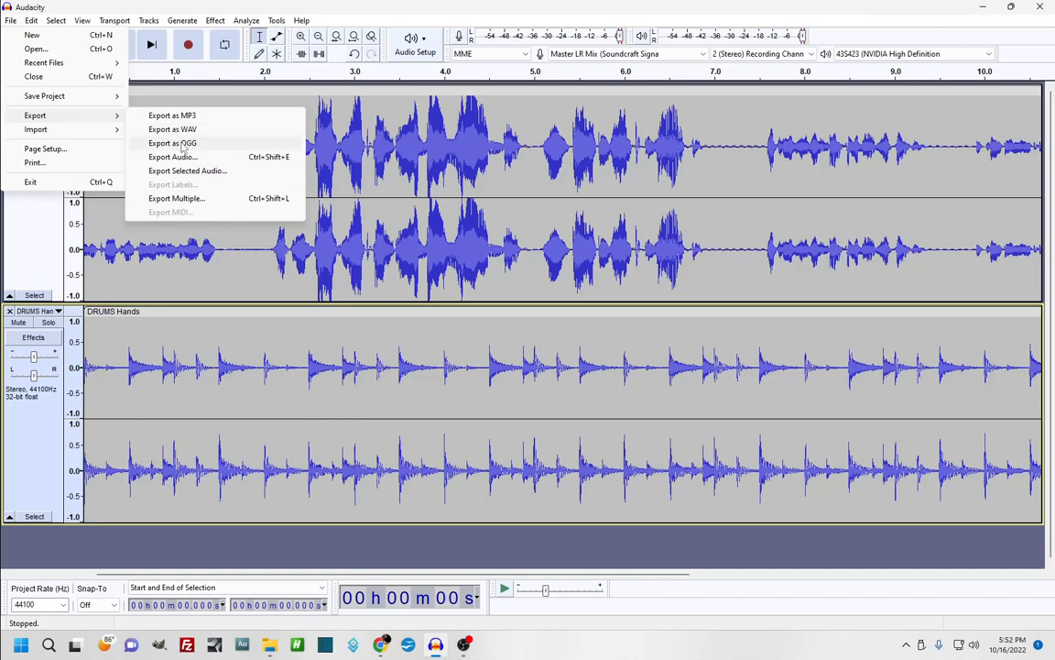
{"action": "left_click", "coordinate": [336, 10]}
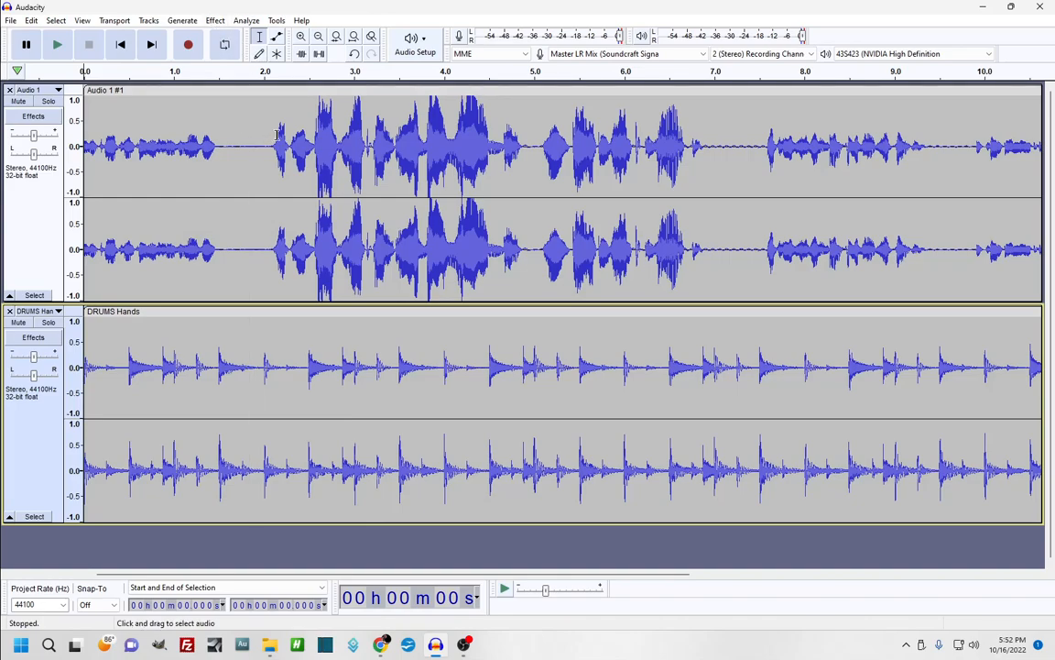
Select about 2.15–6.32 s of the voice and browse the Fading effects without applying one
{"action": "left_click_drag", "start_coordinate": [276, 135], "coordinate": [653, 138]}
{"action": "left_click", "coordinate": [215, 20]}
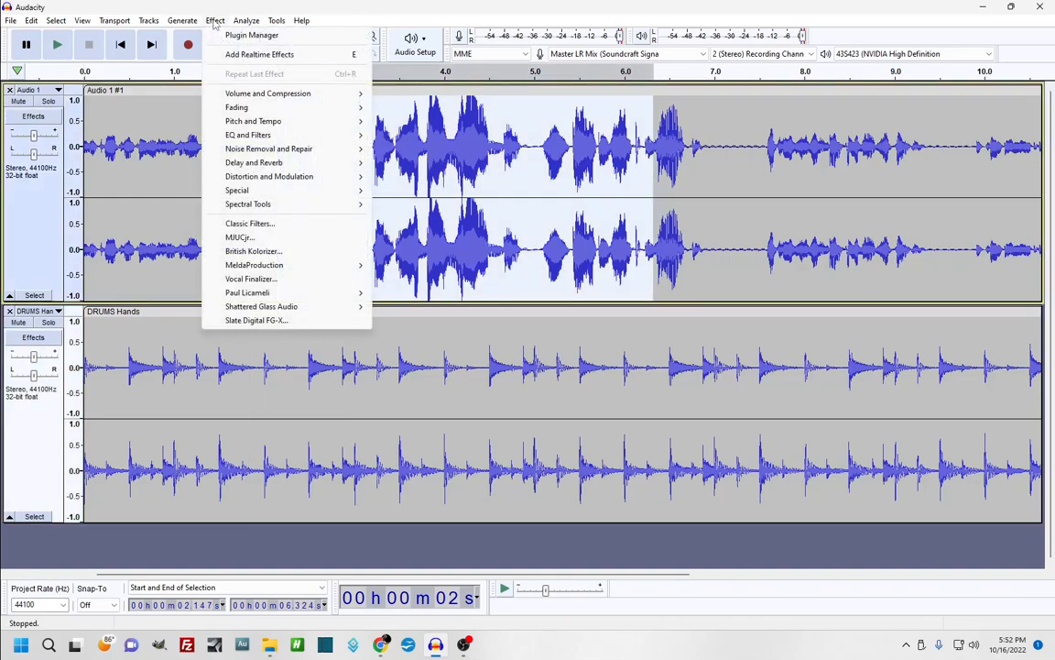
{"action": "mouse_move", "coordinate": [294, 107]}
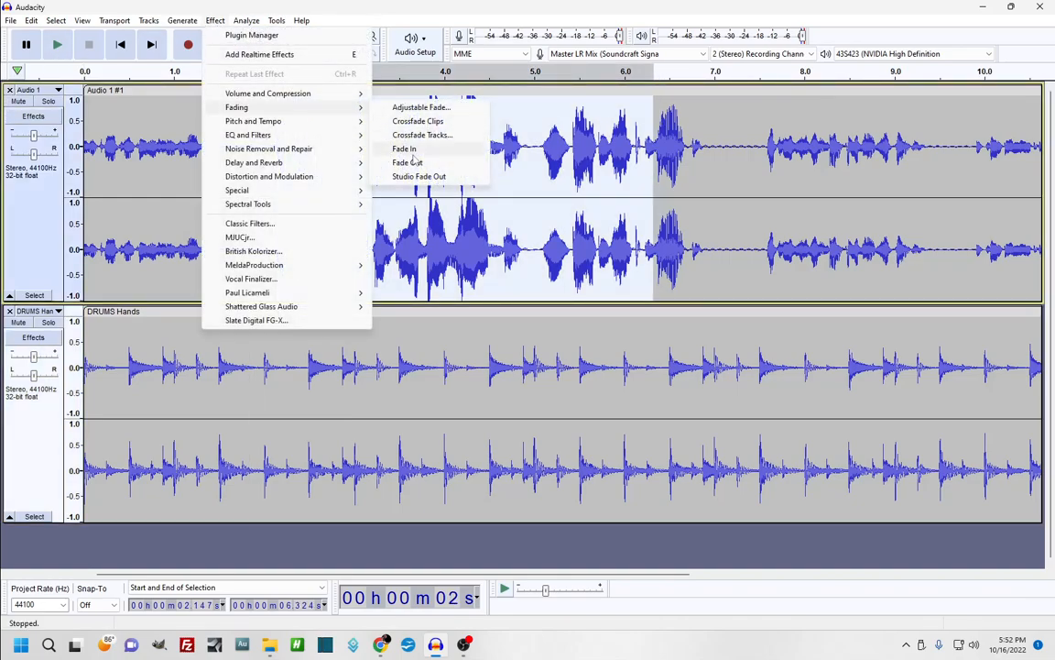
{"action": "left_click_drag", "start_coordinate": [154, 169], "coordinate": [159, 169]}
{"action": "left_click", "coordinate": [194, 174]}
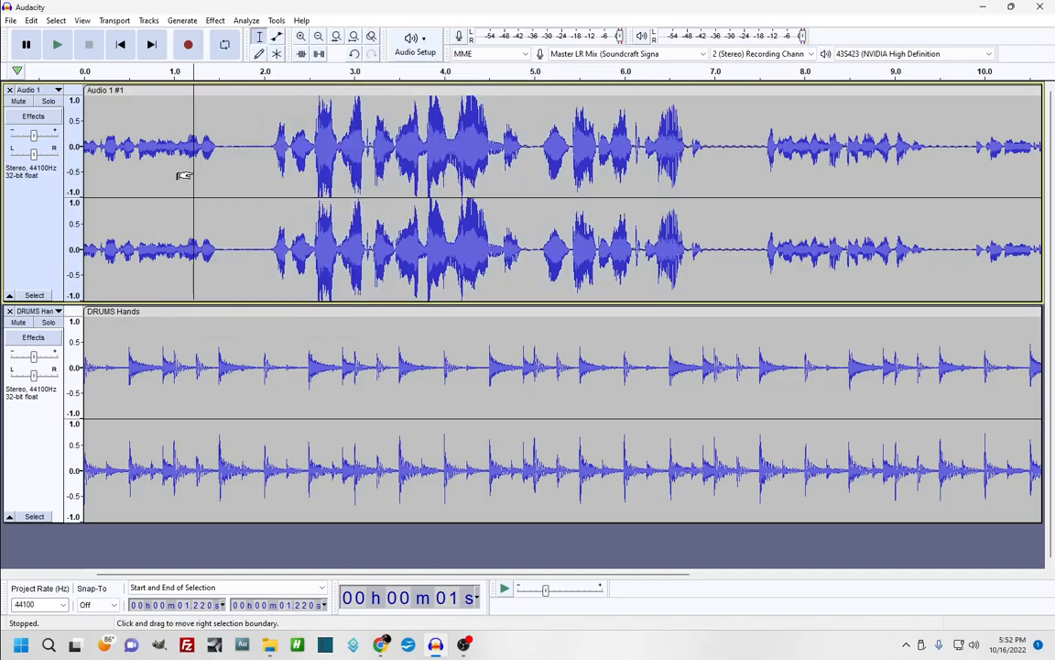
Close the project without saving changes
{"action": "left_click", "coordinate": [10, 20]}
{"action": "left_click", "coordinate": [29, 72]}
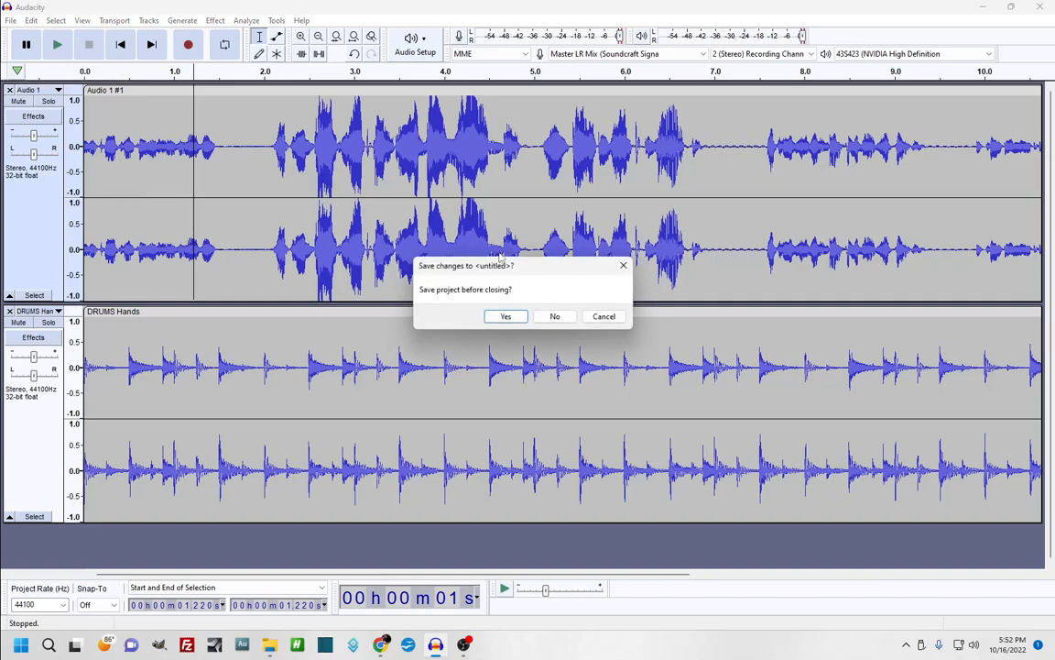
{"action": "left_click", "coordinate": [553, 315]}
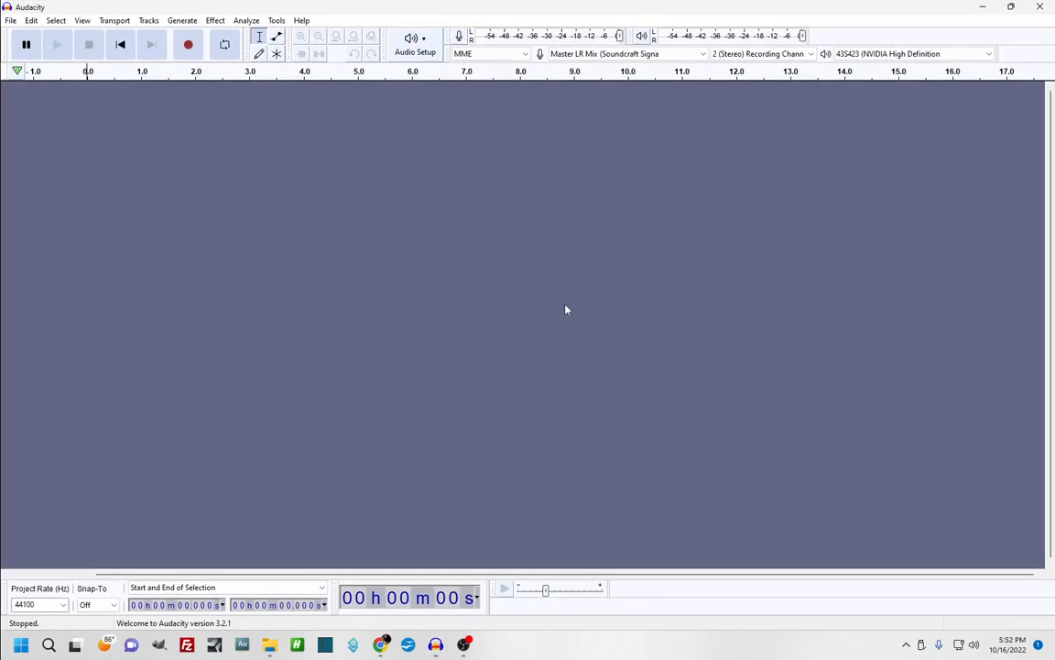
Look through the Effect menu's submenus without applying anything, then bring the OBS recording window forward
{"action": "left_click", "coordinate": [214, 20]}
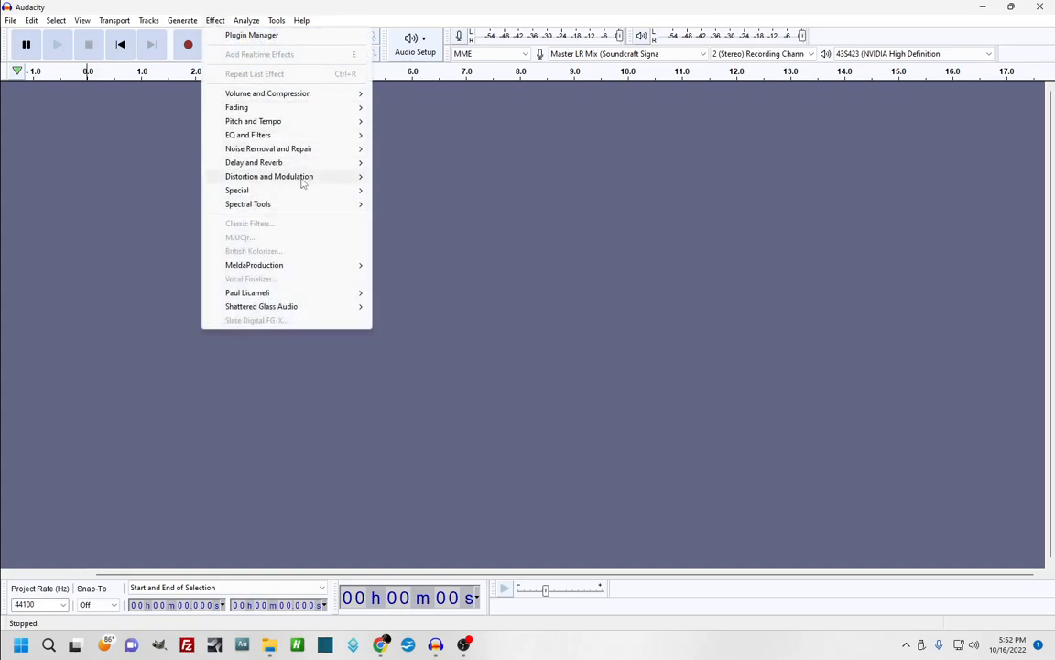
{"action": "mouse_move", "coordinate": [260, 180]}
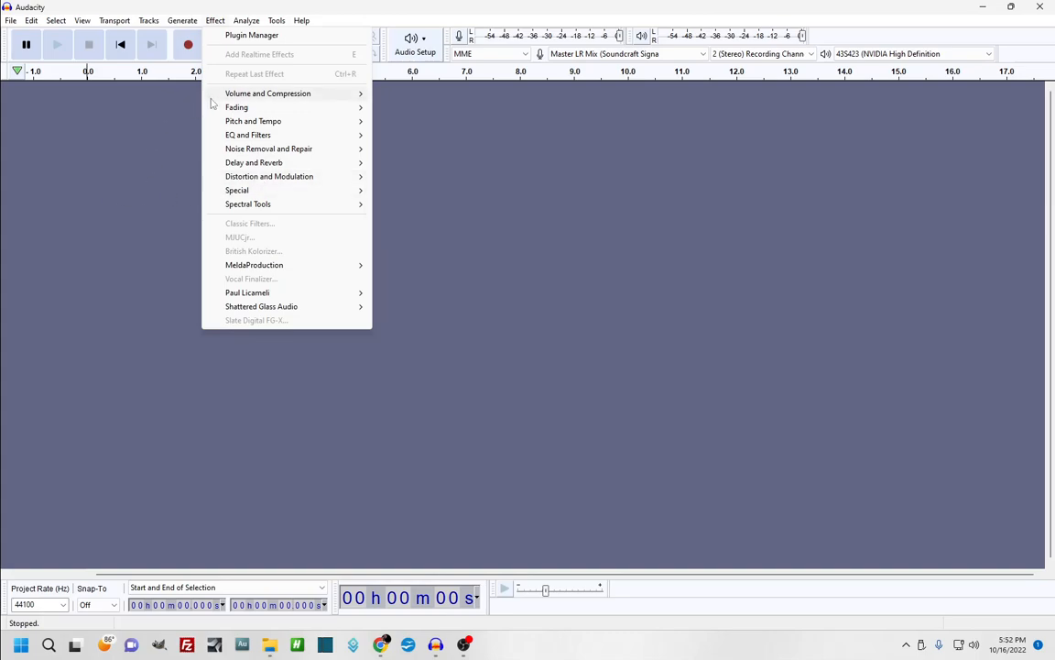
{"action": "mouse_move", "coordinate": [278, 123]}
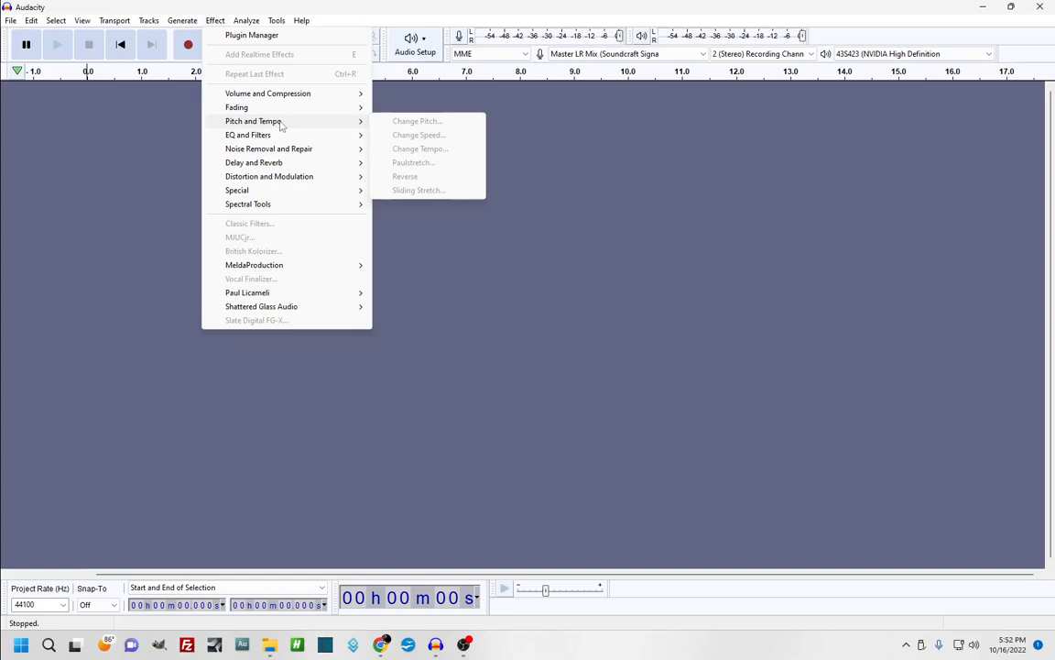
{"action": "left_click", "coordinate": [152, 155]}
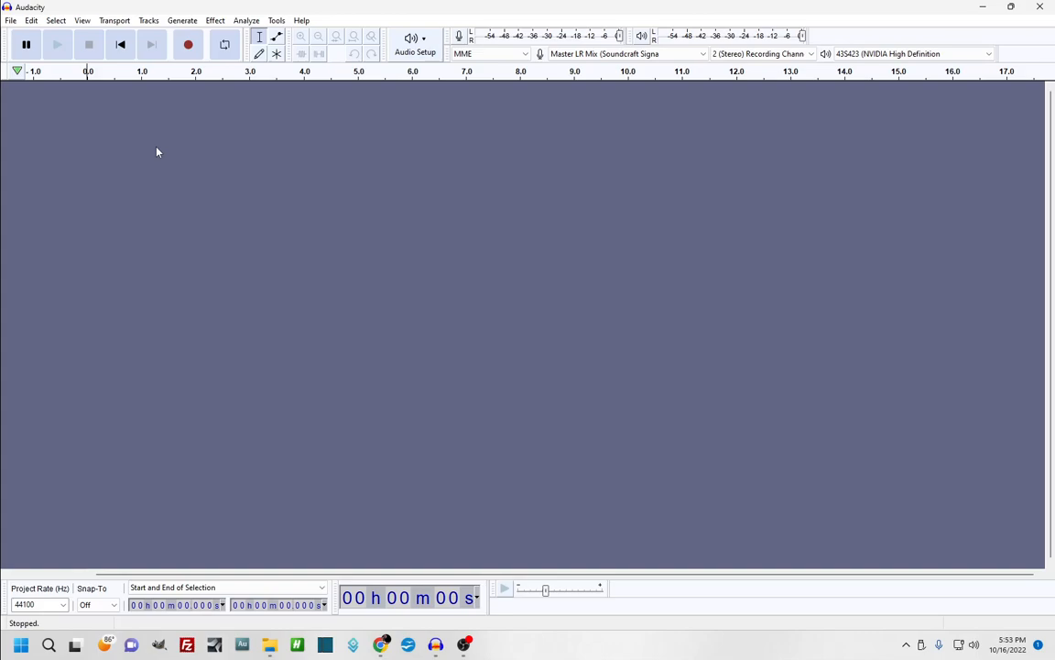
{"action": "left_click", "coordinate": [466, 646]}
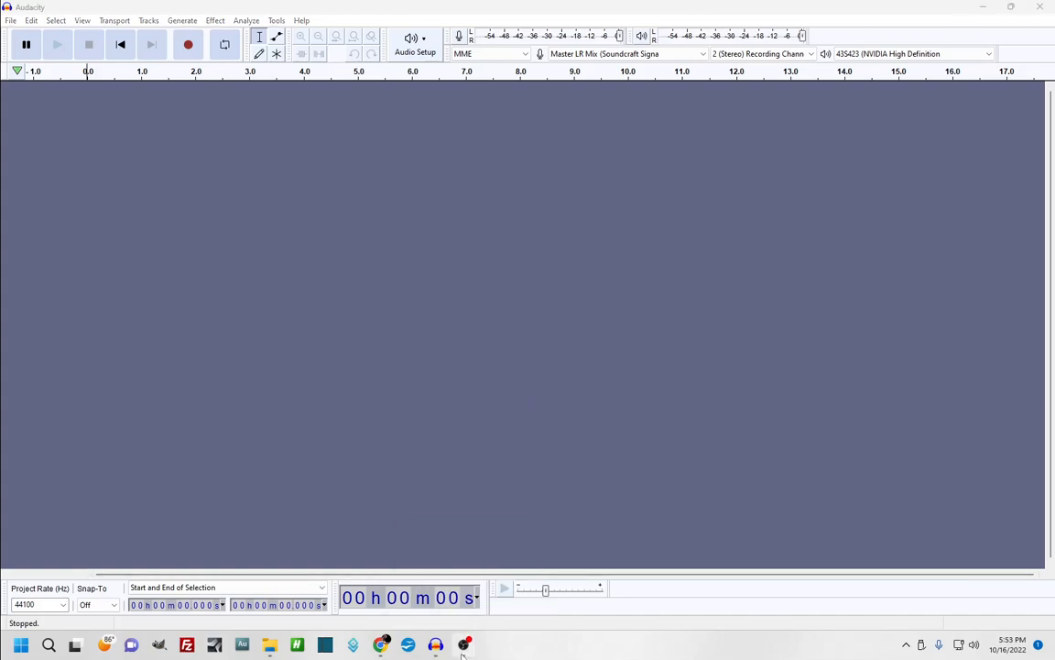